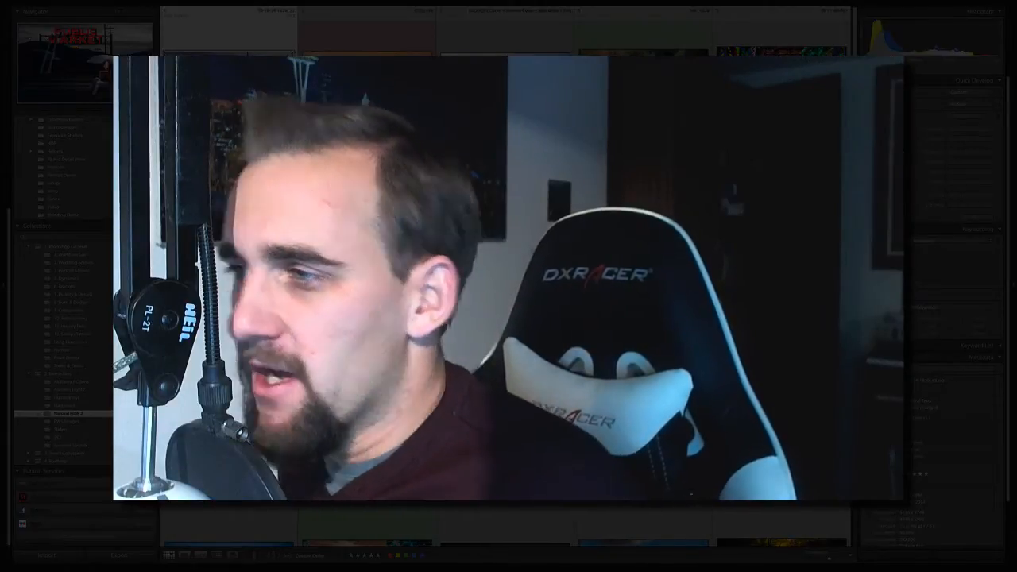
Open the portrait of the woman in the striped sweater beside tall grass for developing.
{"action": "left_click", "coordinate": [406, 258]}
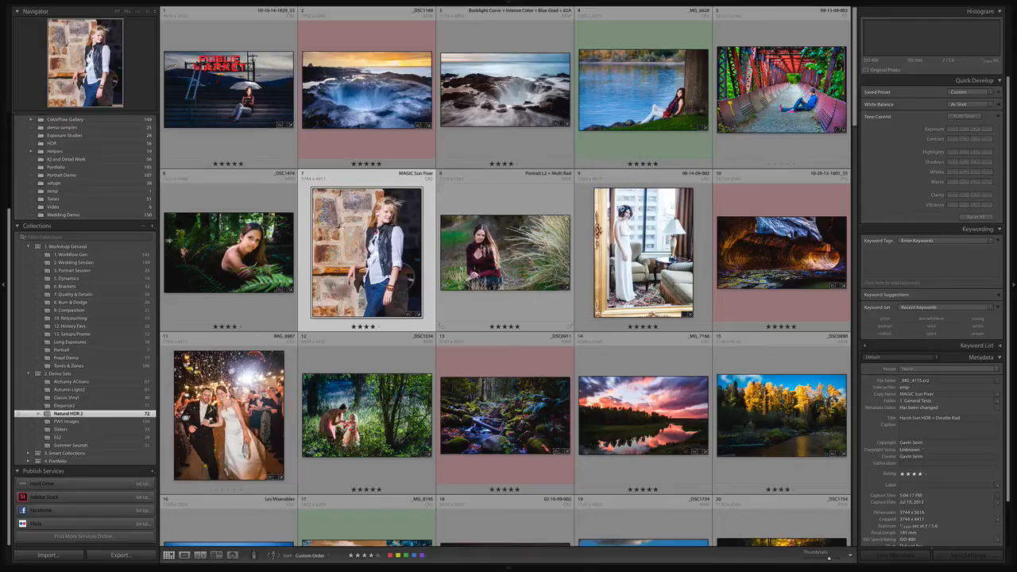
{"action": "key", "text": "Right"}
{"action": "key", "text": "e"}
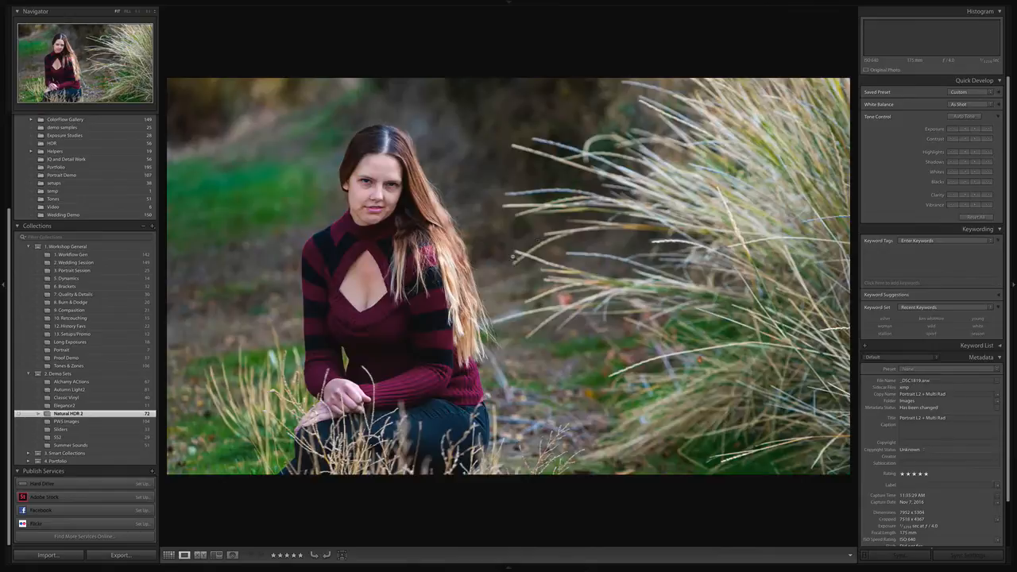
{"action": "key", "text": "d"}
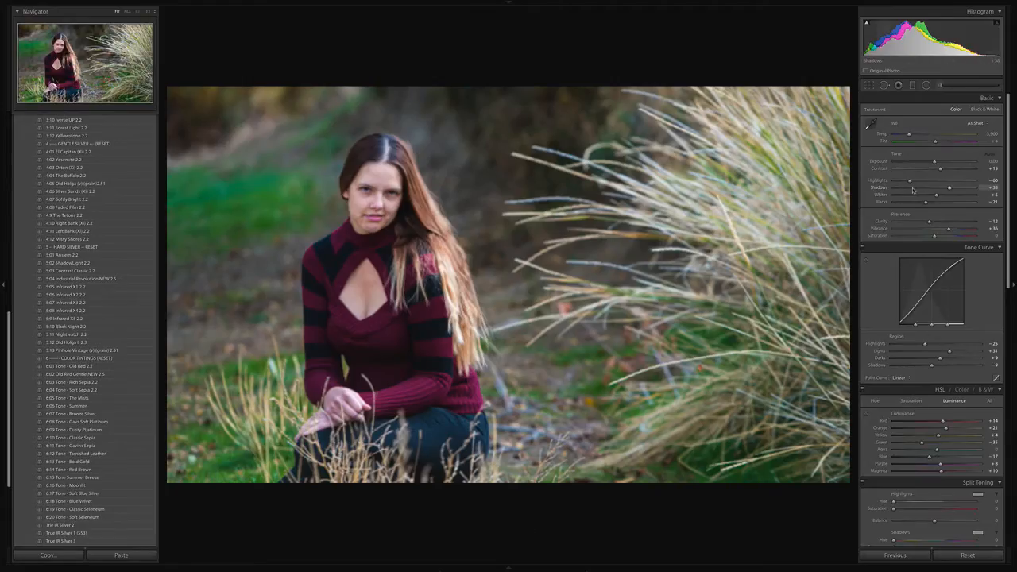
Set Highlights to -100 and Shadows to +100, and flatten the tone curve with Highlights -100, Lights -51, Darks +52 and Shadows +42.
{"action": "left_click_drag", "start_coordinate": [914, 190], "coordinate": [883, 181]}
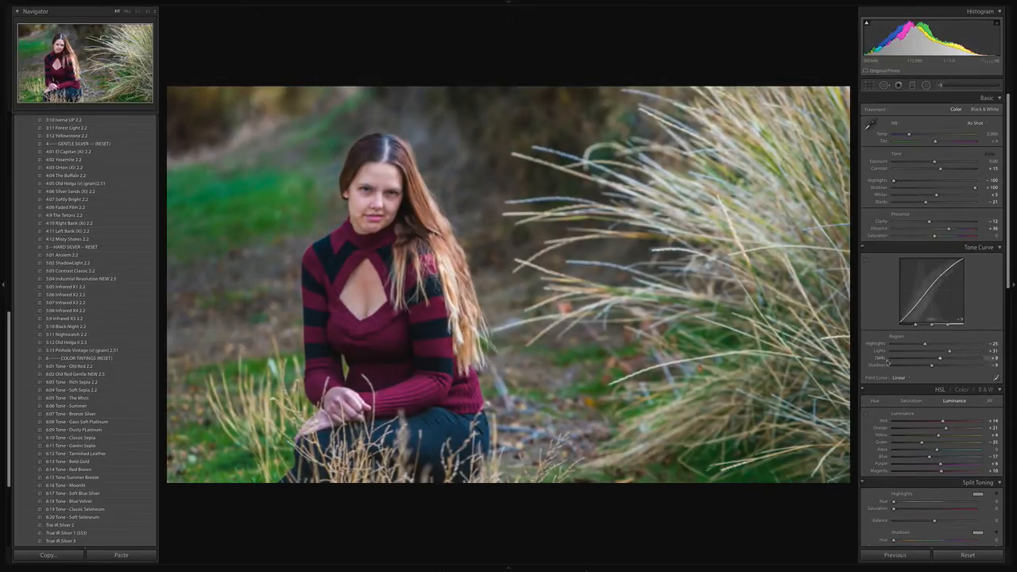
{"action": "mouse_move", "coordinate": [939, 360]}
{"action": "left_mouse_down"}
{"action": "mouse_move", "coordinate": [959, 358]}
{"action": "mouse_move", "coordinate": [892, 344]}
{"action": "mouse_move", "coordinate": [956, 364]}
{"action": "left_mouse_up"}
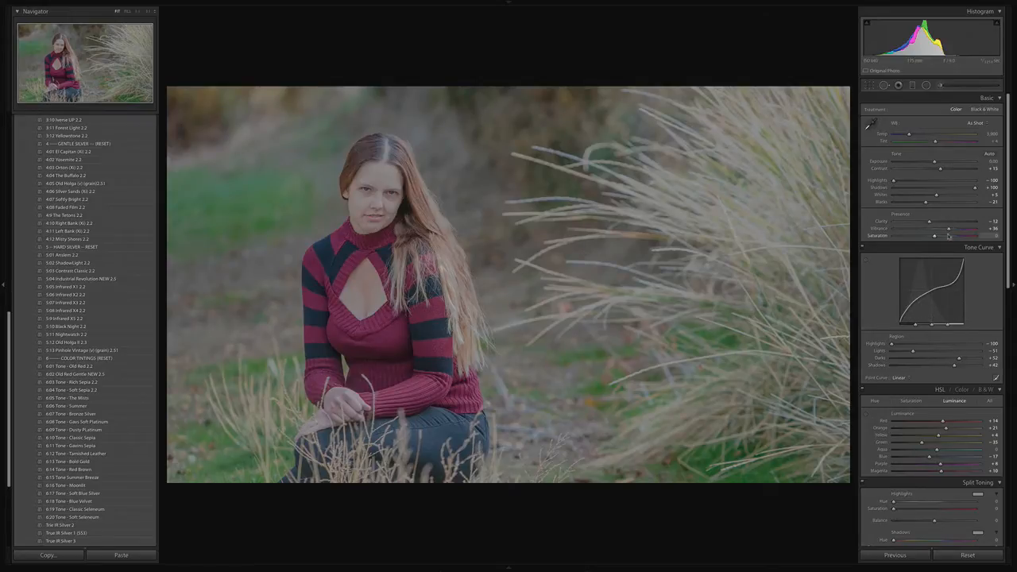
Set Whites to -42 and raise Clarity, Vibrance and Saturation to +100 on the sweater portrait.
{"action": "left_click", "coordinate": [962, 222]}
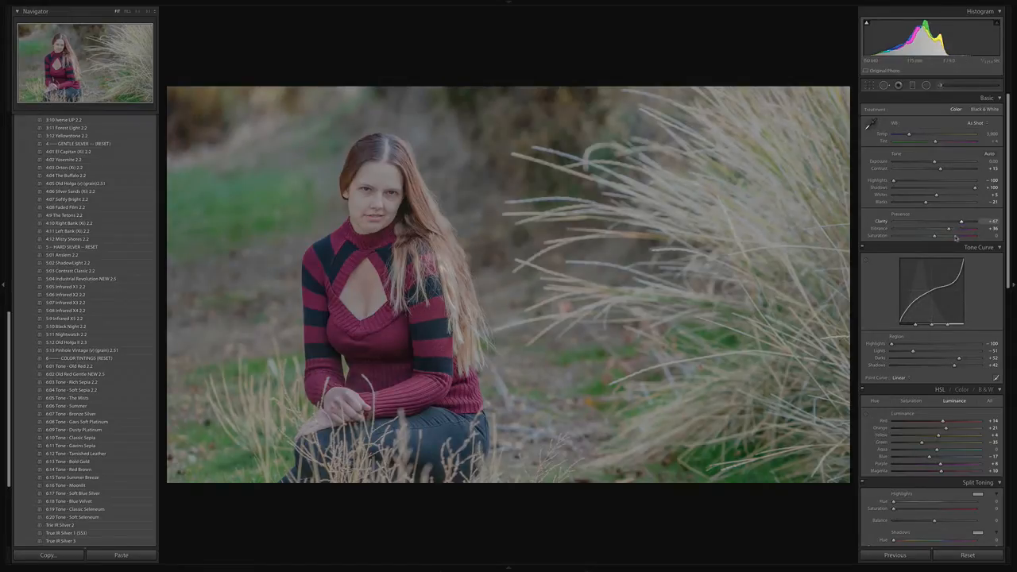
{"action": "left_click_drag", "start_coordinate": [957, 236], "coordinate": [917, 196]}
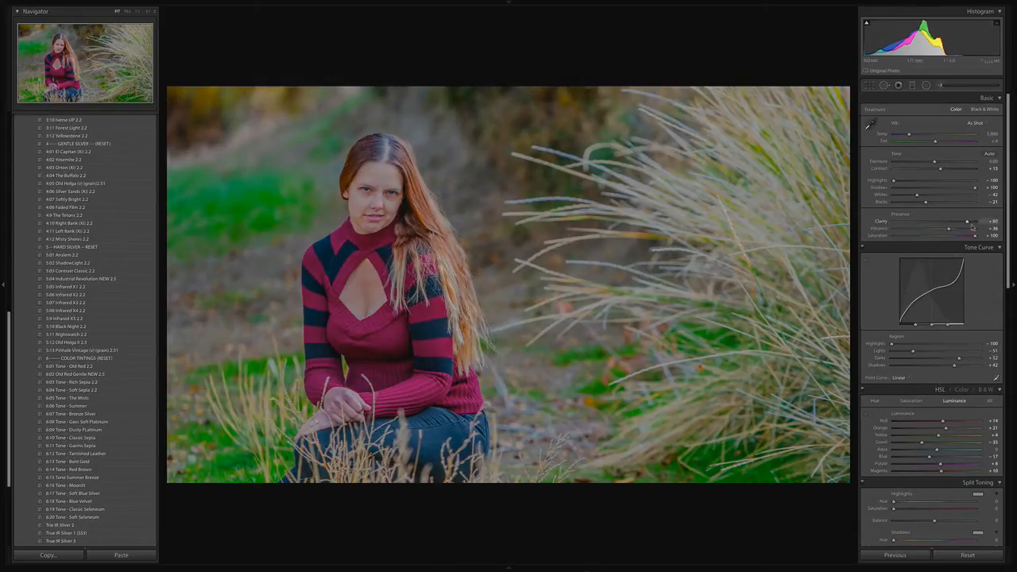
{"action": "scroll", "coordinate": [1014, 221], "scroll_direction": "down", "scroll_amount": 1}
{"action": "left_click_drag", "start_coordinate": [968, 219], "coordinate": [1014, 226]}
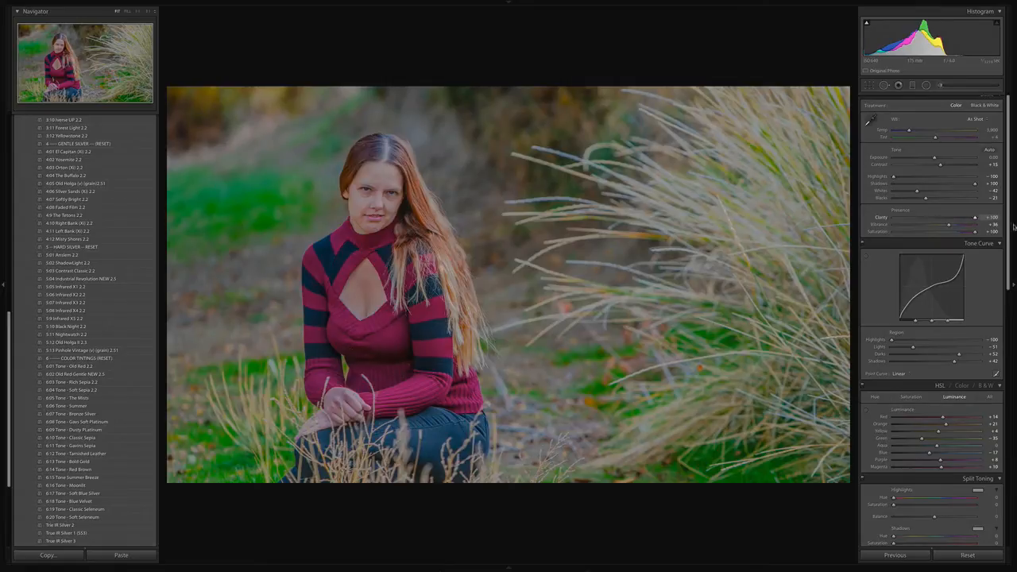
{"action": "left_click_drag", "start_coordinate": [950, 226], "coordinate": [1016, 237]}
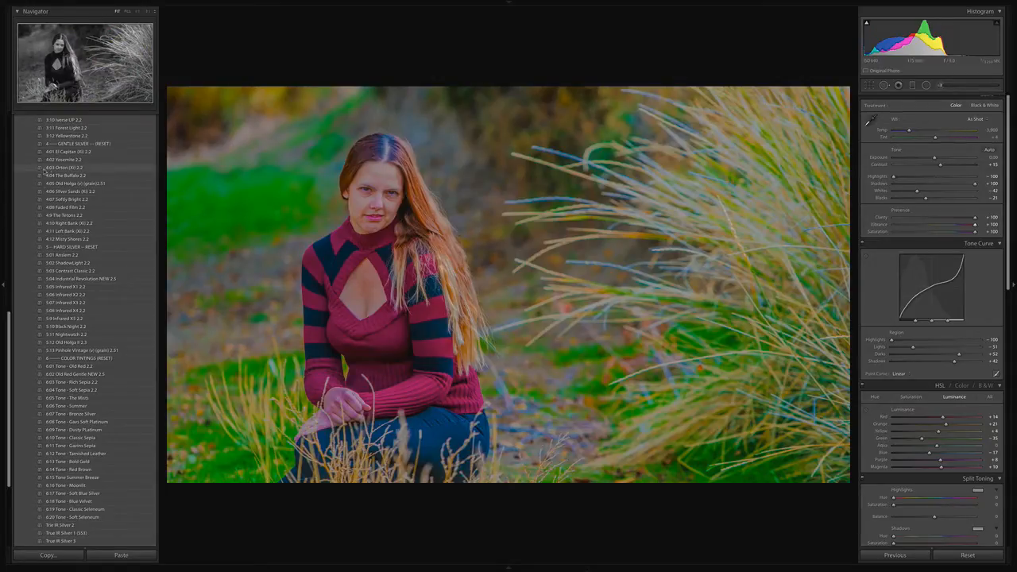
Open the sunset seascape with the rocky sinkhole for developing and apply the GENTLE SILVER (RESET) preset.
{"action": "scroll", "coordinate": [51, 205], "scroll_direction": "up", "scroll_amount": 1}
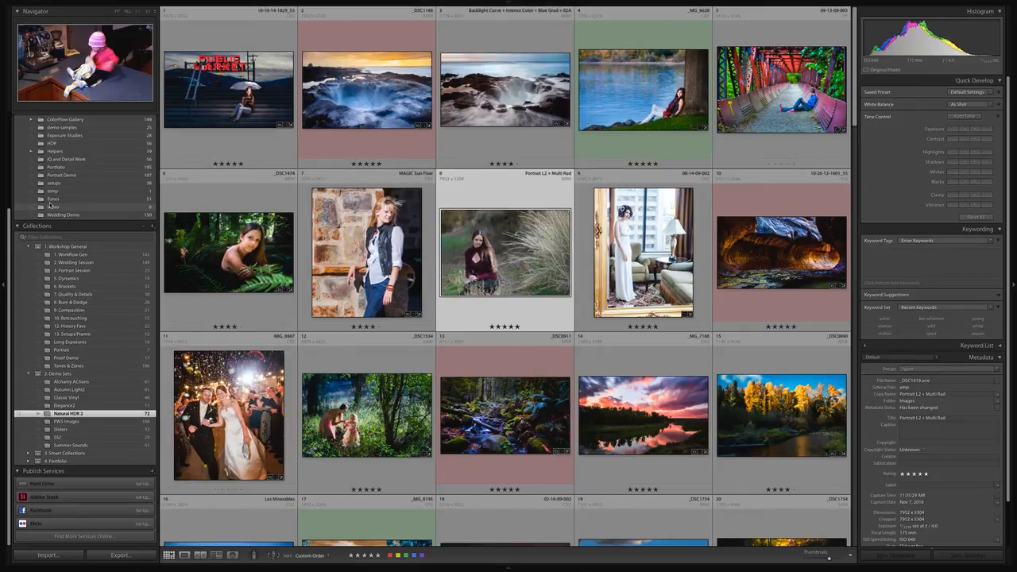
{"action": "left_click", "coordinate": [331, 123]}
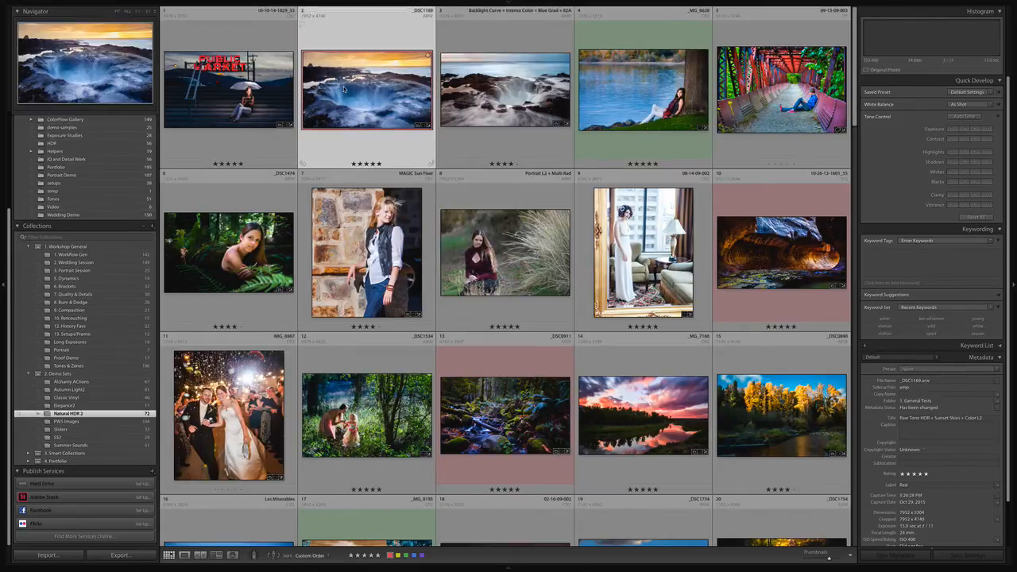
{"action": "key", "text": "d"}
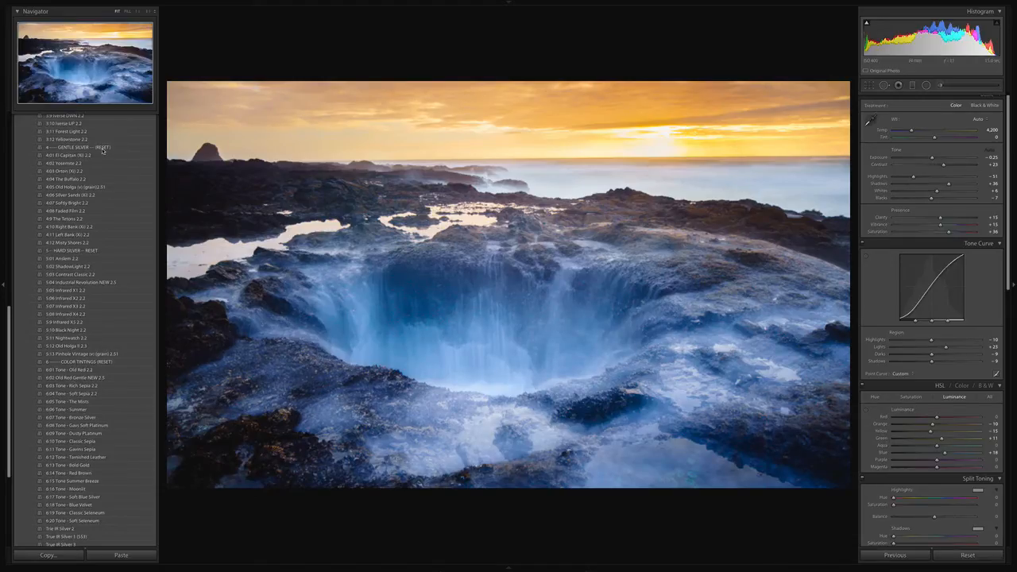
{"action": "left_click", "coordinate": [102, 148]}
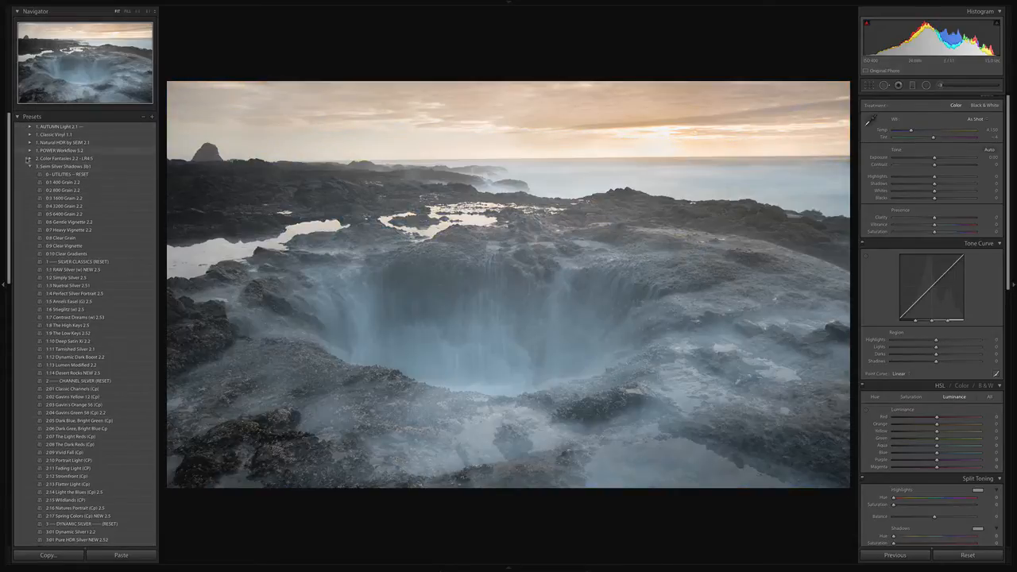
Collapse the Seim Silver Shadows preset folder and expand the Natural HDR by SEIM 2.1 folder.
{"action": "left_click", "coordinate": [30, 166]}
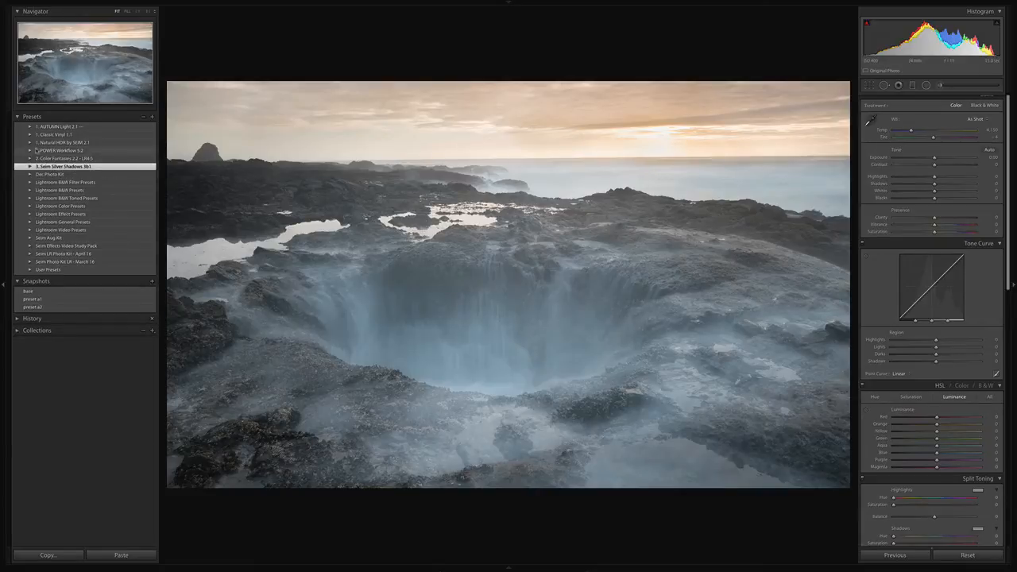
{"action": "left_click", "coordinate": [30, 142]}
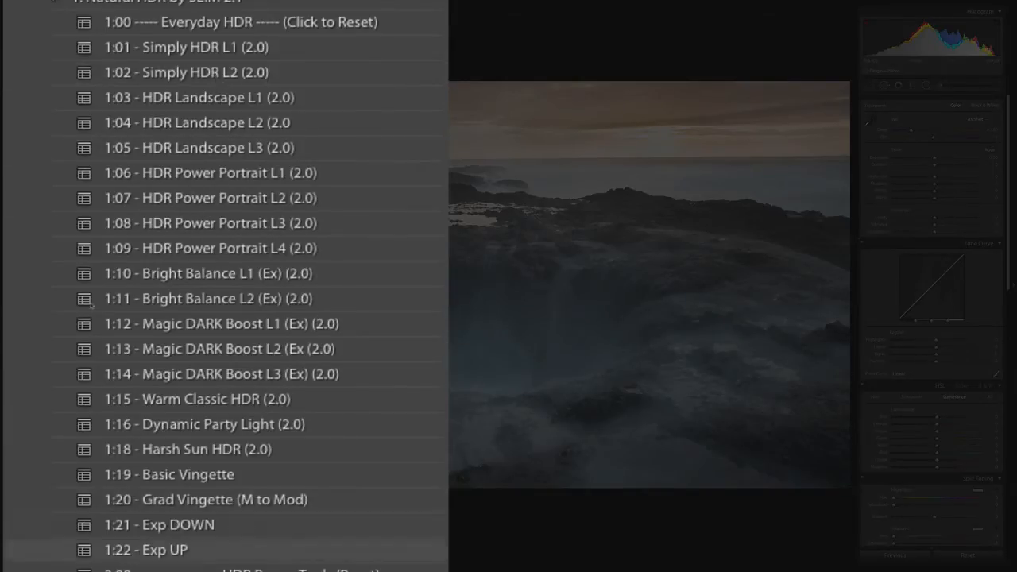
Examine the Everyday HDR, HDR Power Tools, UltraMIX Mods and Dynamic Atmosphere presets in the Natural HDR folder.
{"action": "scroll", "coordinate": [239, 445], "scroll_direction": "down", "scroll_amount": 5}
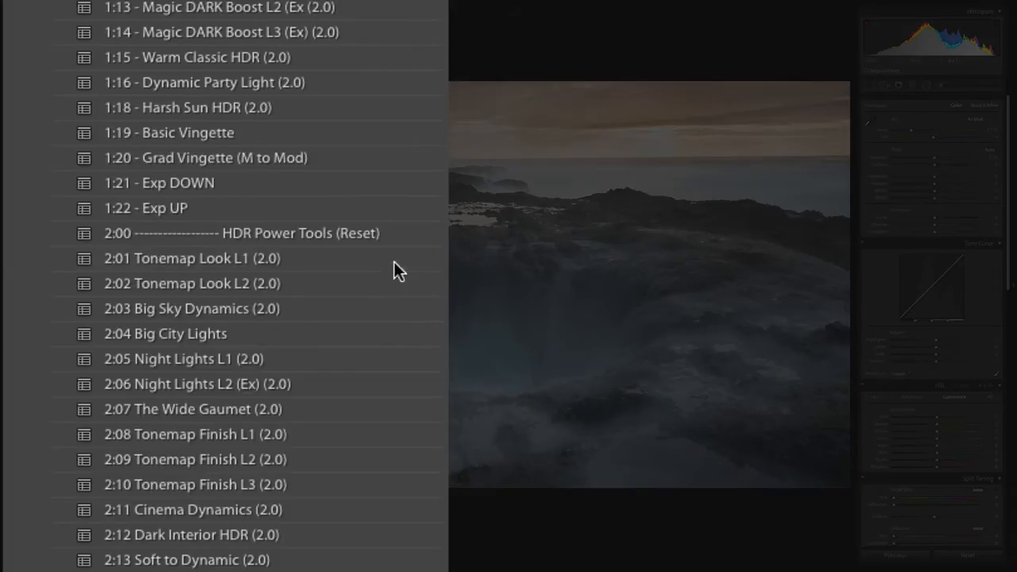
{"action": "scroll", "coordinate": [286, 239], "scroll_direction": "up", "scroll_amount": 1}
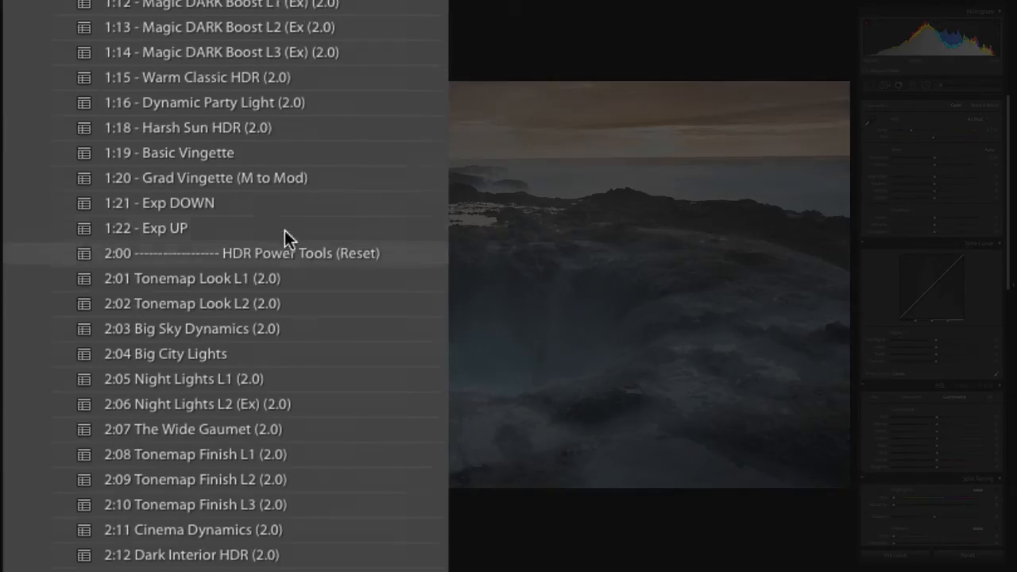
{"action": "scroll", "coordinate": [239, 159], "scroll_direction": "up", "scroll_amount": 5}
{"action": "scroll", "coordinate": [229, 440], "scroll_direction": "down", "scroll_amount": 3}
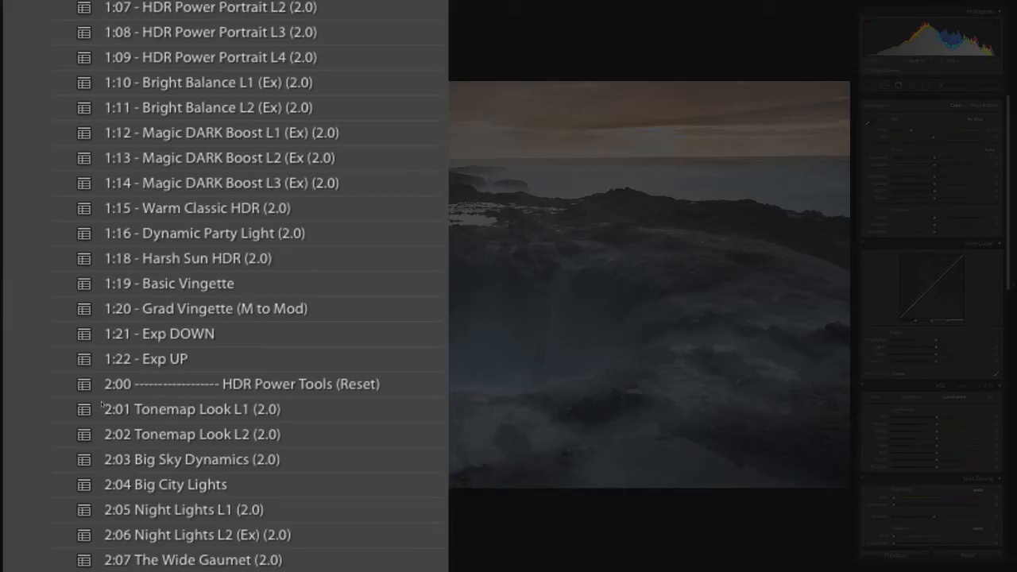
{"action": "scroll", "coordinate": [102, 405], "scroll_direction": "down", "scroll_amount": 5}
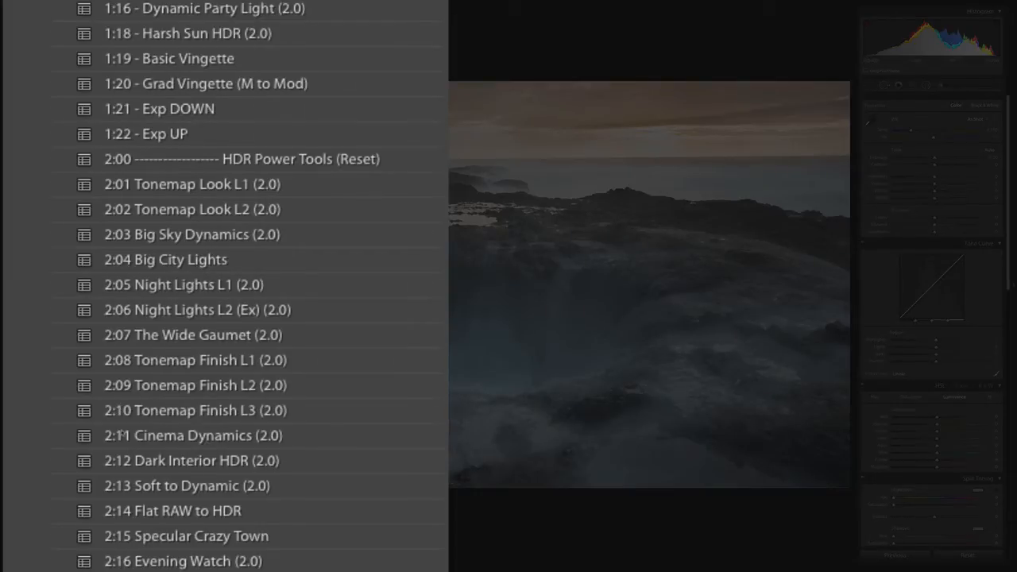
{"action": "scroll", "coordinate": [120, 433], "scroll_direction": "down", "scroll_amount": 3}
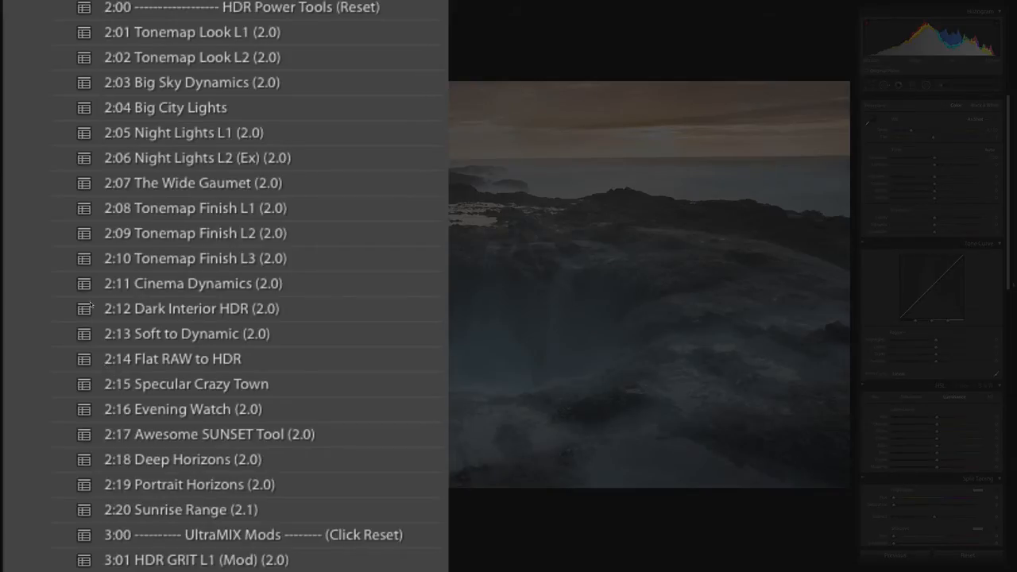
{"action": "scroll", "coordinate": [90, 308], "scroll_direction": "up", "scroll_amount": 4}
{"action": "scroll", "coordinate": [91, 308], "scroll_direction": "up", "scroll_amount": 6}
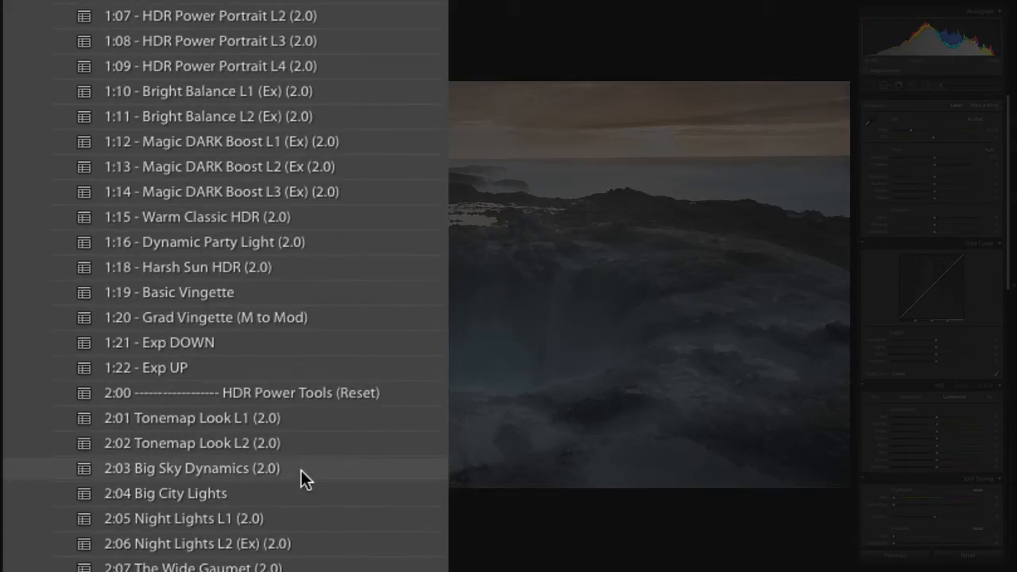
{"action": "scroll", "coordinate": [301, 477], "scroll_direction": "up", "scroll_amount": 7}
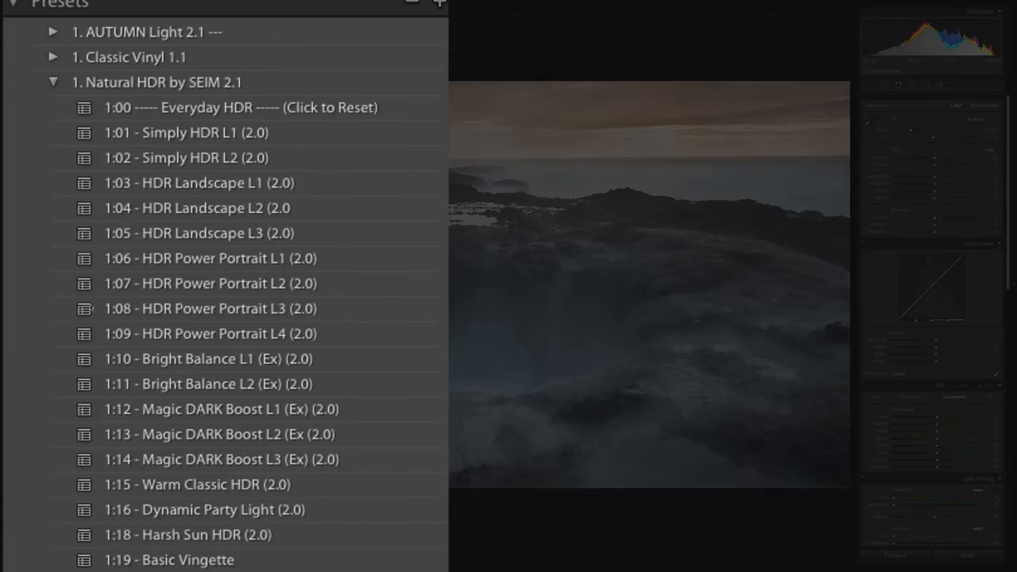
{"action": "scroll", "coordinate": [222, 451], "scroll_direction": "down", "scroll_amount": 8}
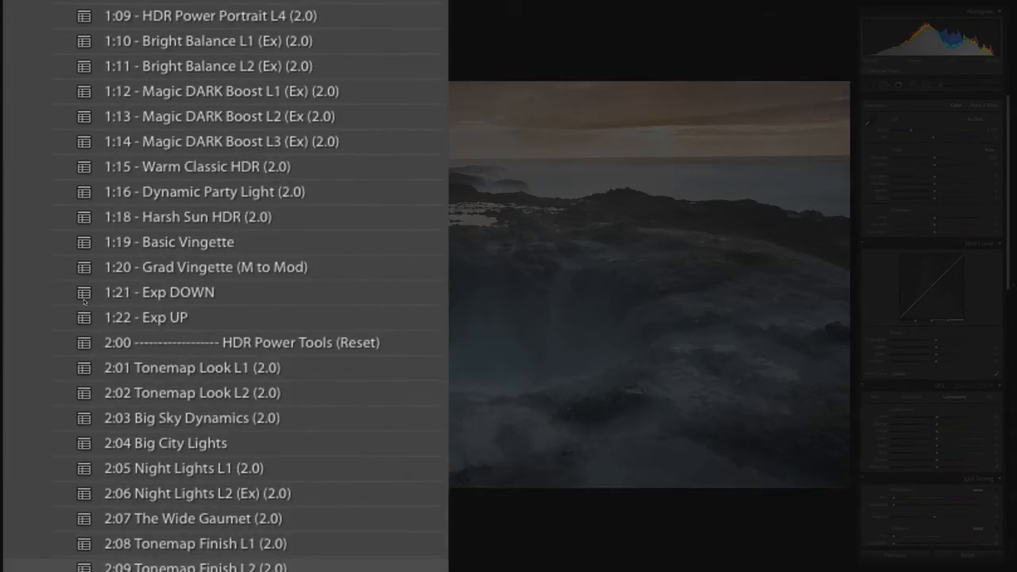
{"action": "scroll", "coordinate": [83, 344], "scroll_direction": "down", "scroll_amount": 8}
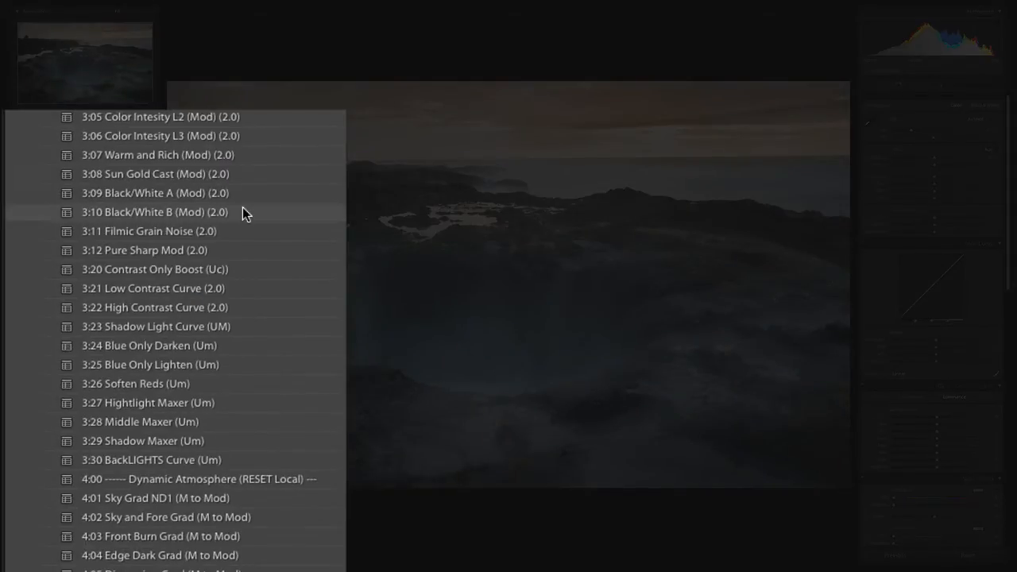
{"action": "scroll", "coordinate": [236, 218], "scroll_direction": "up", "scroll_amount": 3}
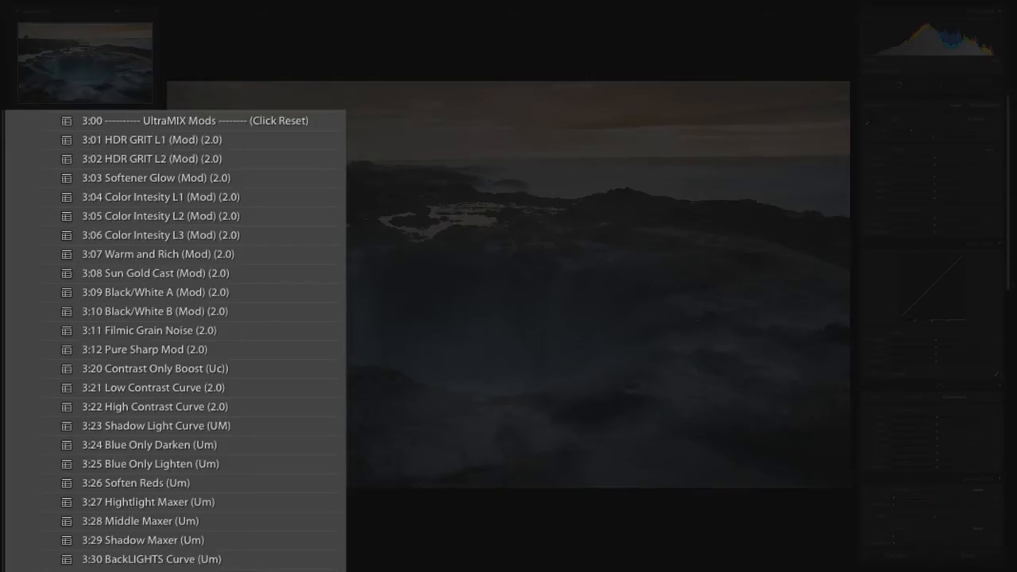
{"action": "scroll", "coordinate": [175, 340], "scroll_direction": "up", "scroll_amount": 5}
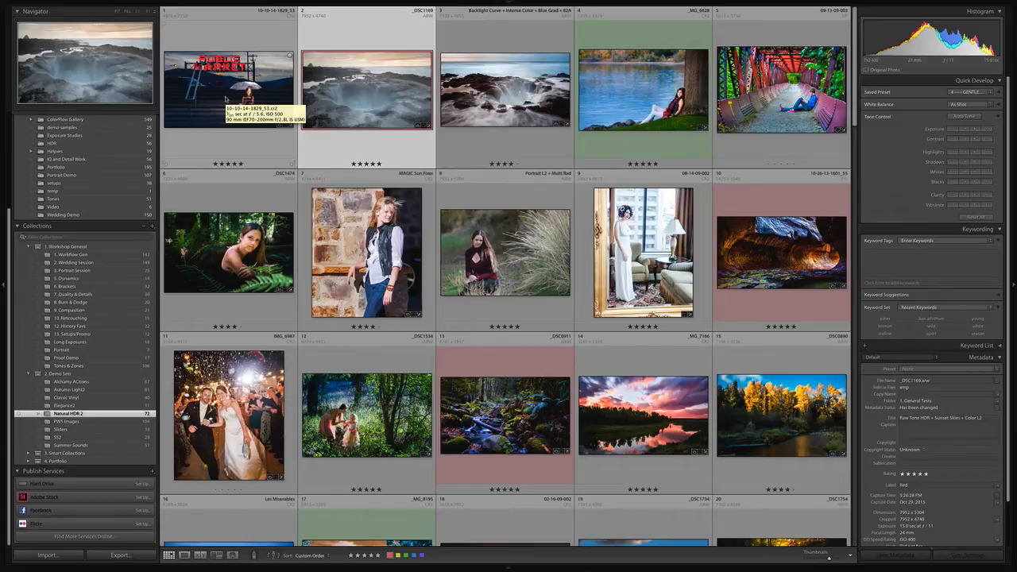
Open the portrait of the woman among the forest ferns for developing.
{"action": "left_click", "coordinate": [225, 99]}
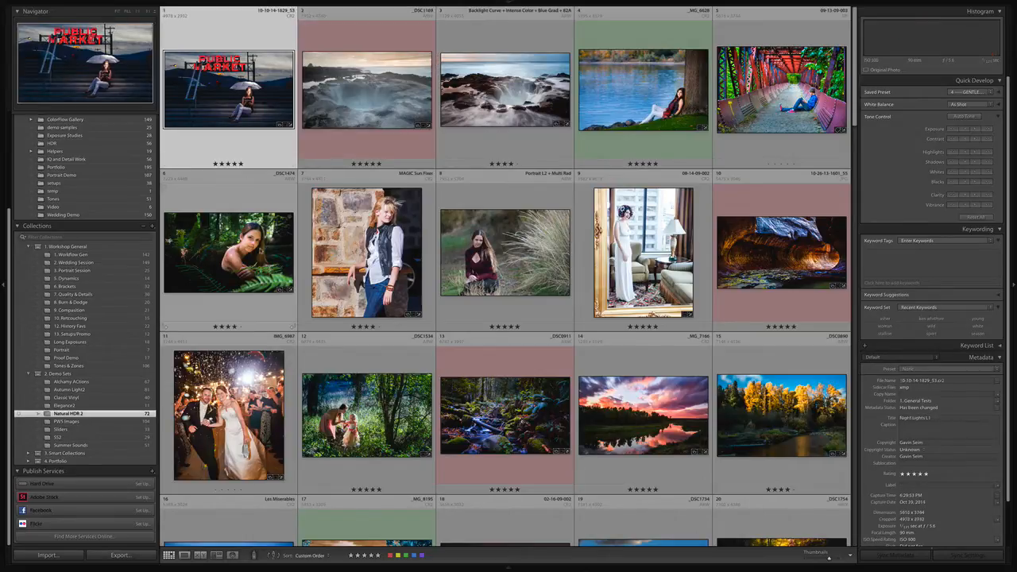
{"action": "left_click", "coordinate": [259, 251]}
{"action": "key", "text": "d"}
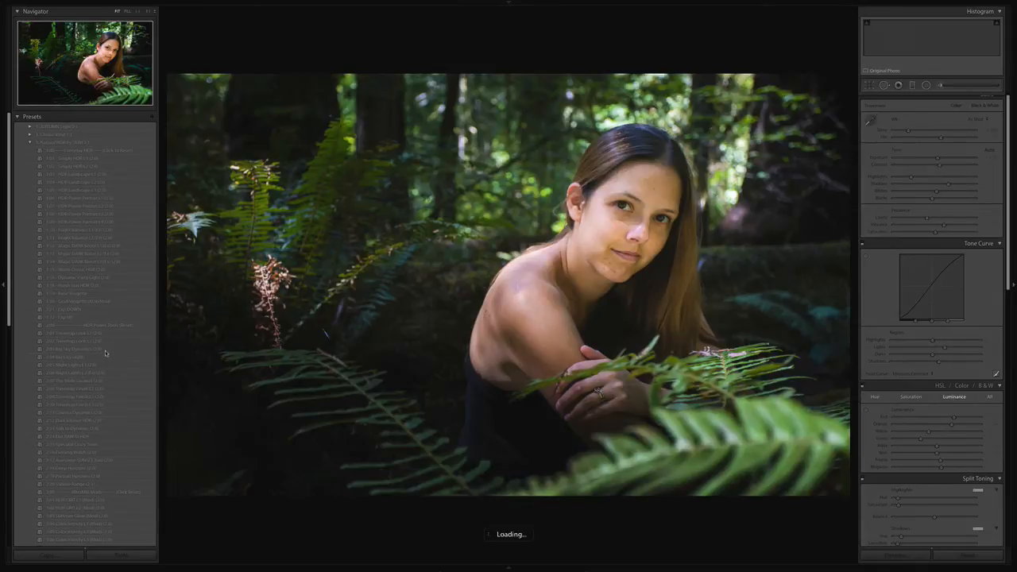
Try the 1:15 - Warm Classic HDR (2.0) preset on the fern portrait, and undo it.
{"action": "scroll", "coordinate": [104, 359], "scroll_direction": "down", "scroll_amount": 2}
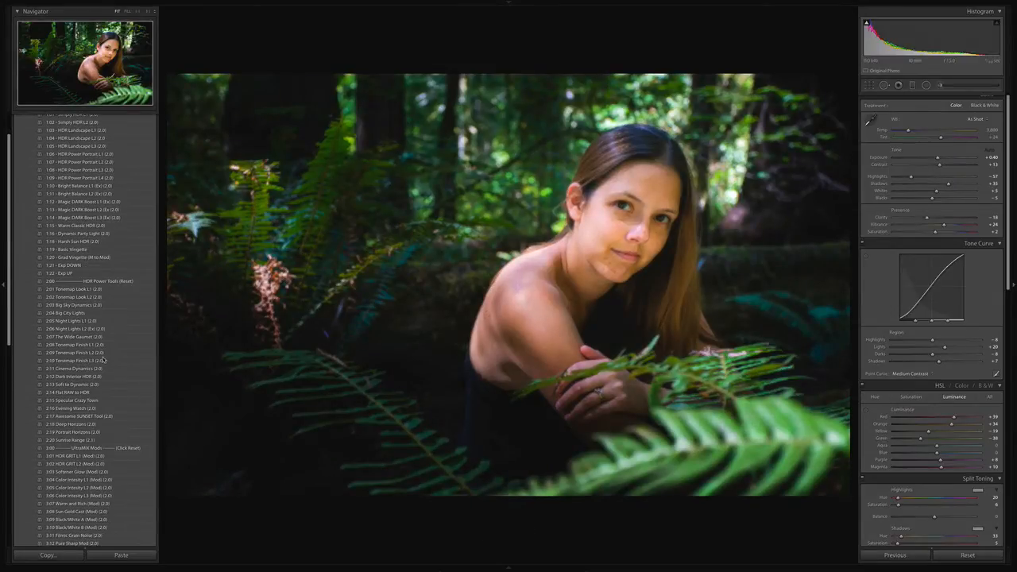
{"action": "scroll", "coordinate": [104, 360], "scroll_direction": "down", "scroll_amount": 2}
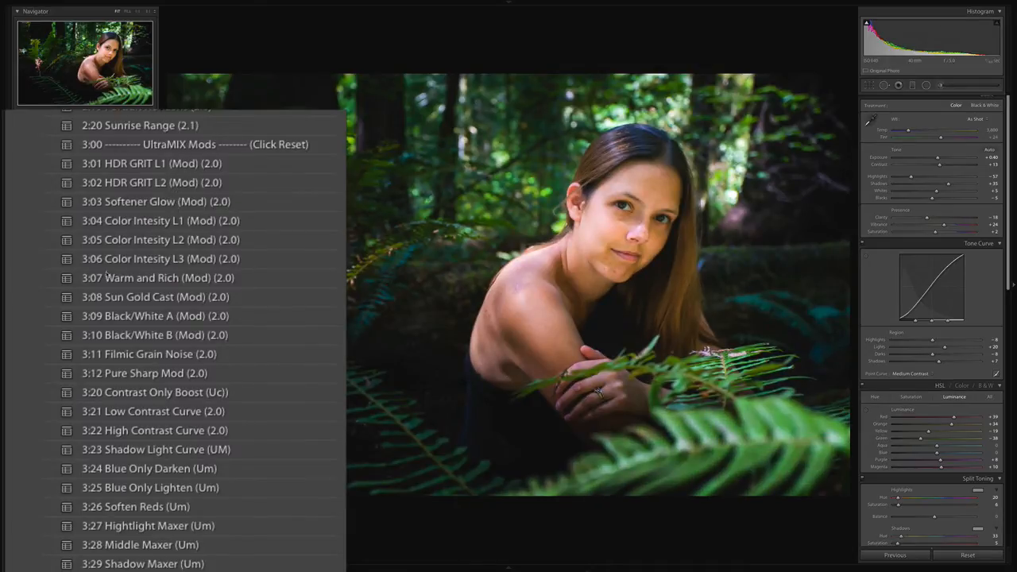
{"action": "scroll", "coordinate": [119, 238], "scroll_direction": "up", "scroll_amount": 9}
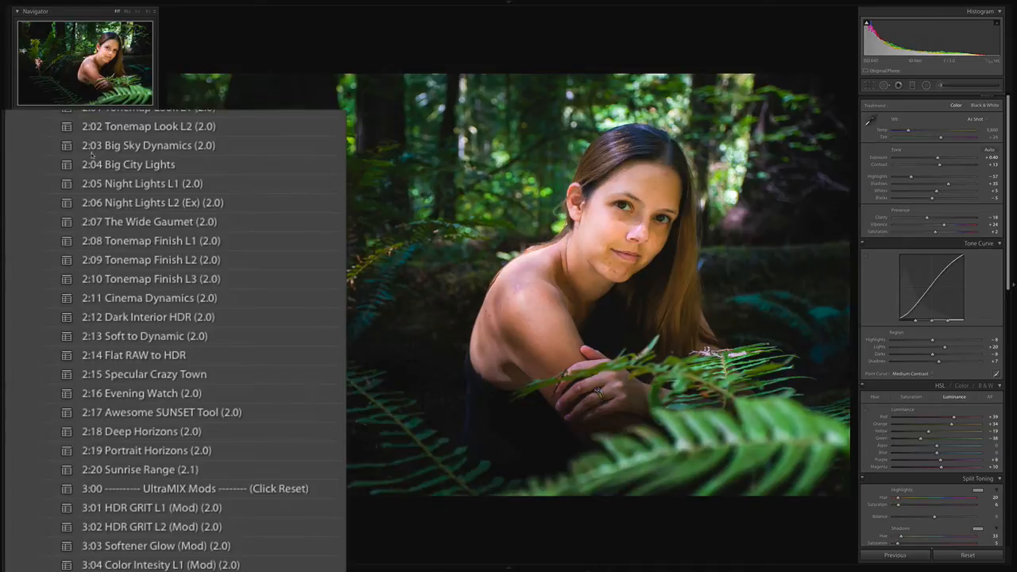
{"action": "scroll", "coordinate": [179, 119], "scroll_direction": "down", "scroll_amount": 11}
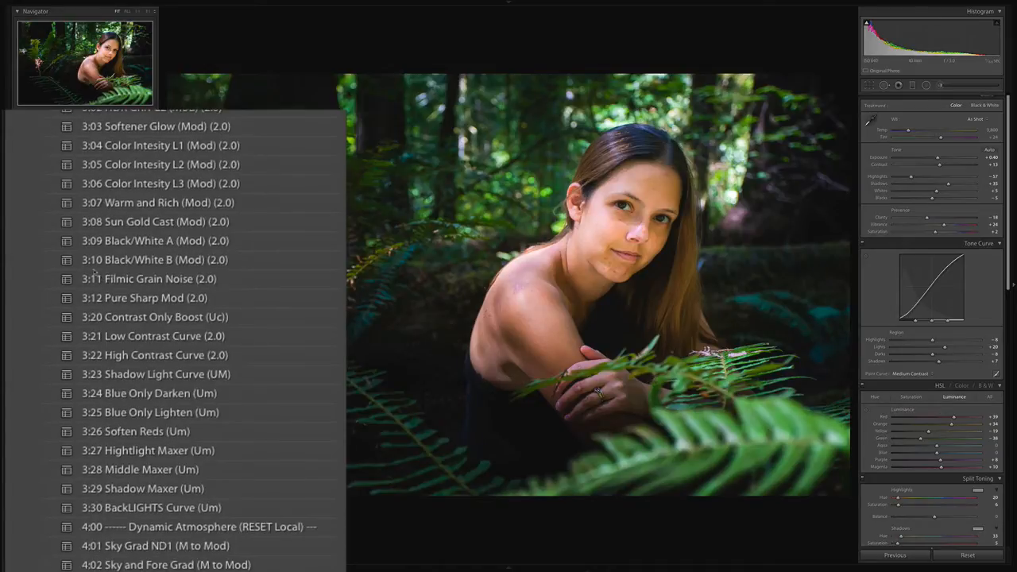
{"action": "scroll", "coordinate": [88, 287], "scroll_direction": "up", "scroll_amount": 1}
{"action": "scroll", "coordinate": [84, 290], "scroll_direction": "up", "scroll_amount": 8}
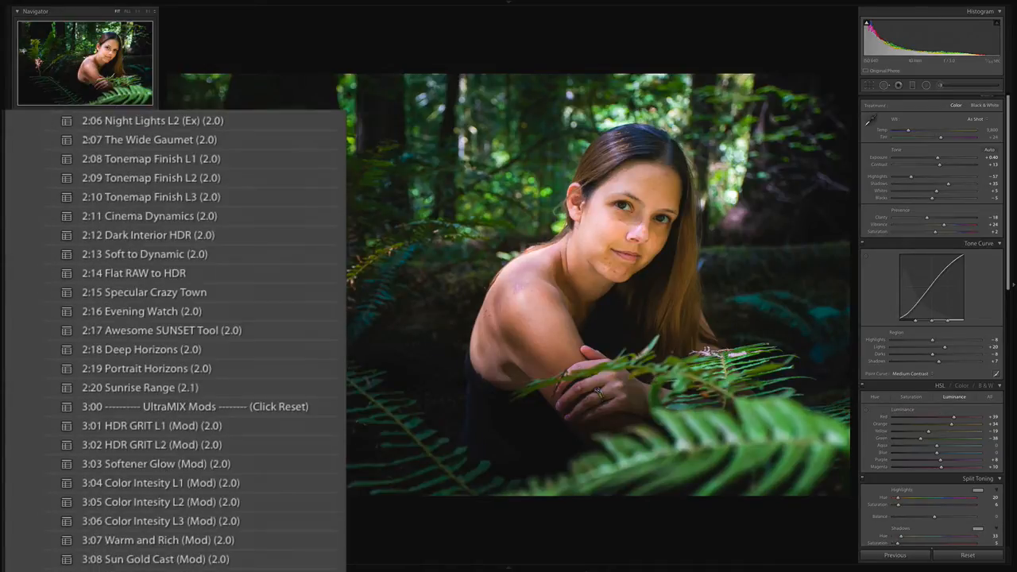
{"action": "left_click", "coordinate": [79, 236]}
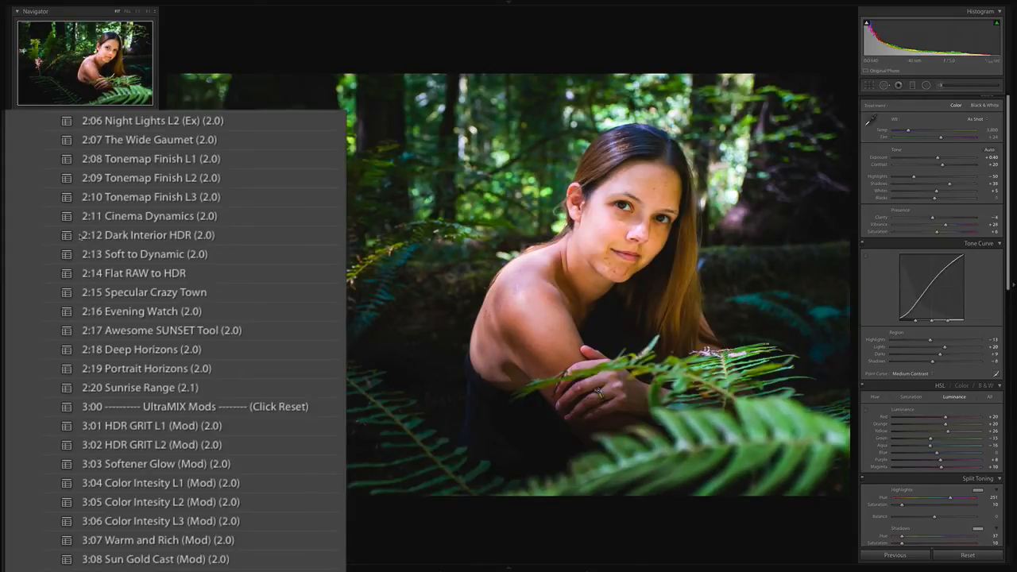
{"action": "key", "text": "ctrl+z"}
{"action": "scroll", "coordinate": [175, 239], "scroll_direction": "down", "scroll_amount": 7}
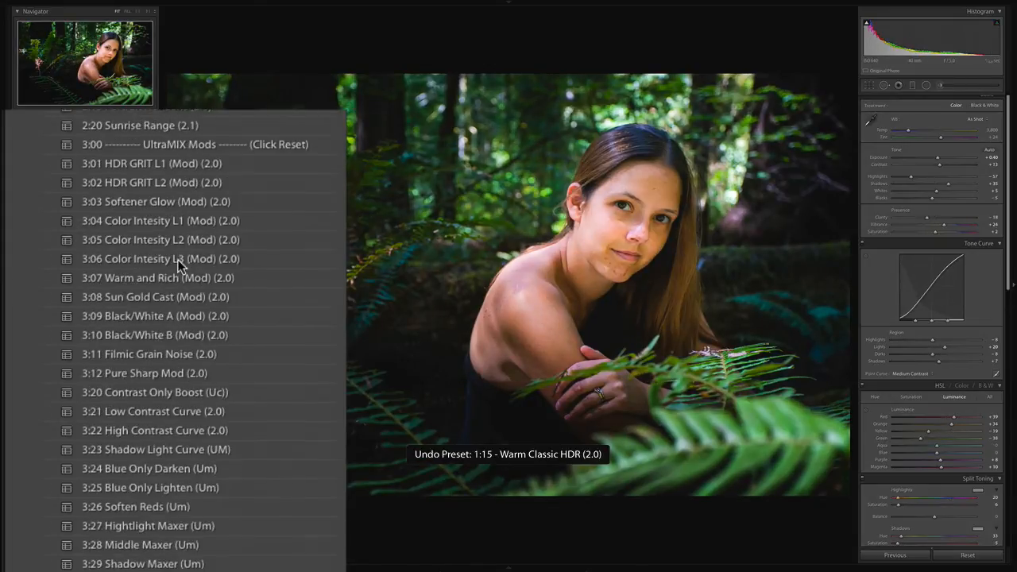
Try the 3:01 HDR GRIT L1 (Mod) (2.0) preset on the fern portrait, and undo it.
{"action": "left_click", "coordinate": [160, 168]}
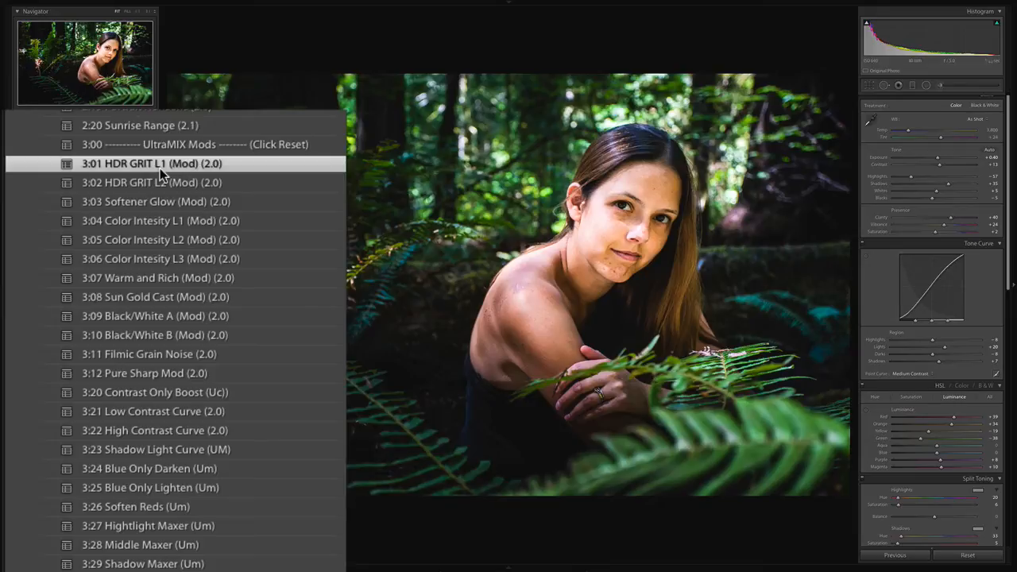
{"action": "scroll", "coordinate": [48, 163], "scroll_direction": "up", "scroll_amount": 5}
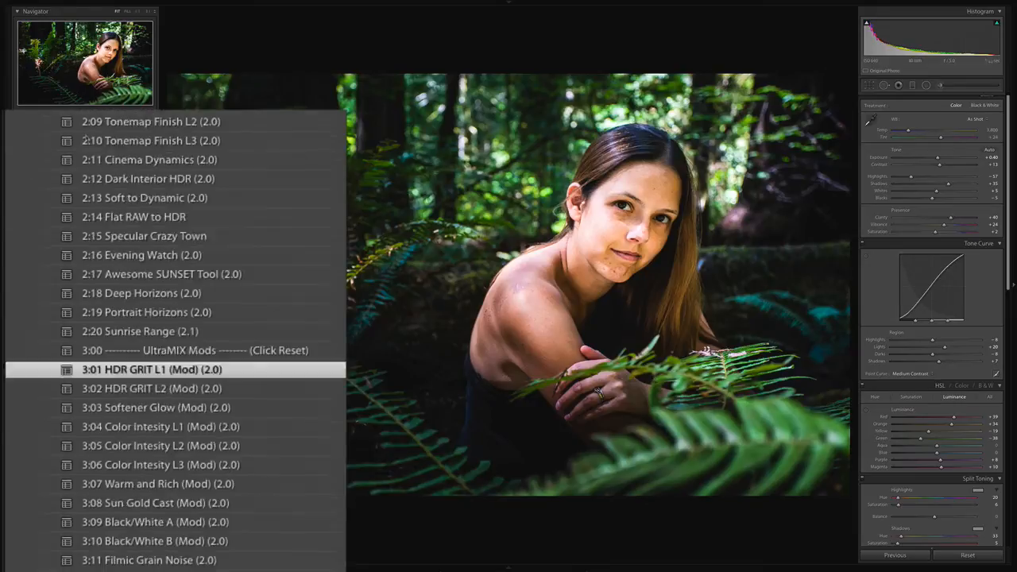
{"action": "scroll", "coordinate": [914, 234], "scroll_direction": "up", "scroll_amount": 1}
{"action": "key", "text": "ctrl+z"}
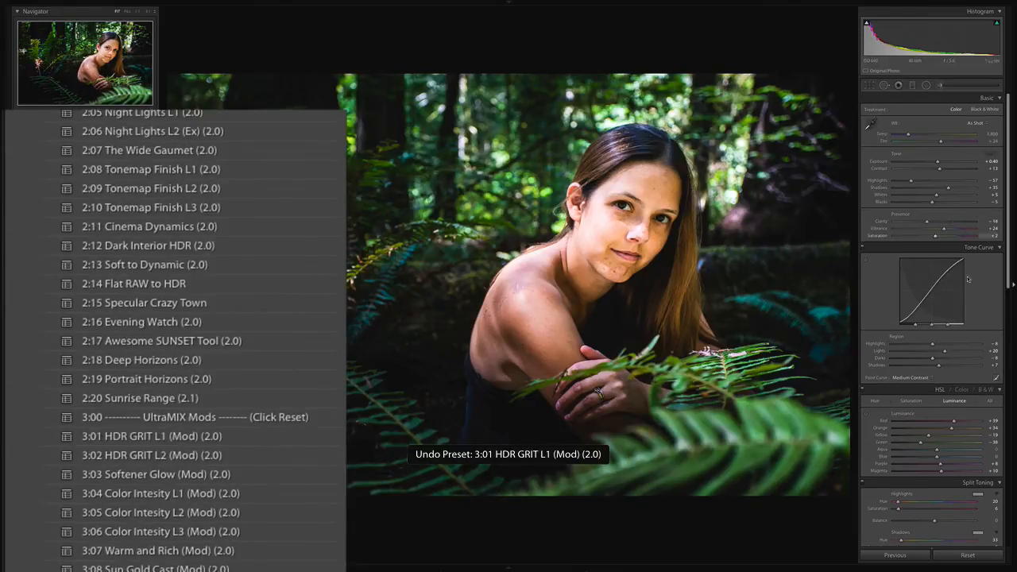
Try raising the fern portrait's exposure, first strongly and once more moderately to about +1.27, undoing each change.
{"action": "scroll", "coordinate": [147, 376], "scroll_direction": "down", "scroll_amount": 5}
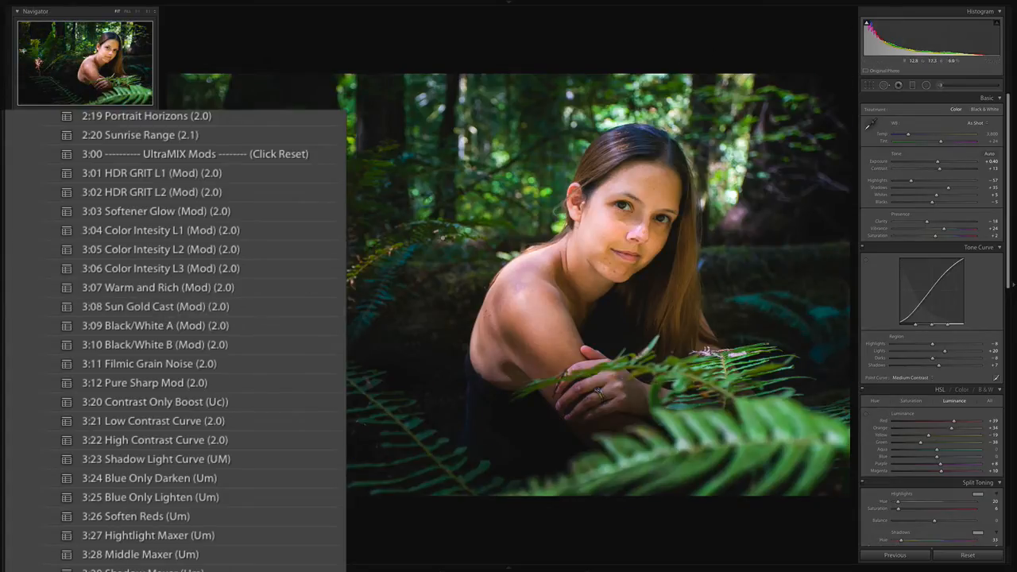
{"action": "scroll", "coordinate": [193, 330], "scroll_direction": "down", "scroll_amount": 5}
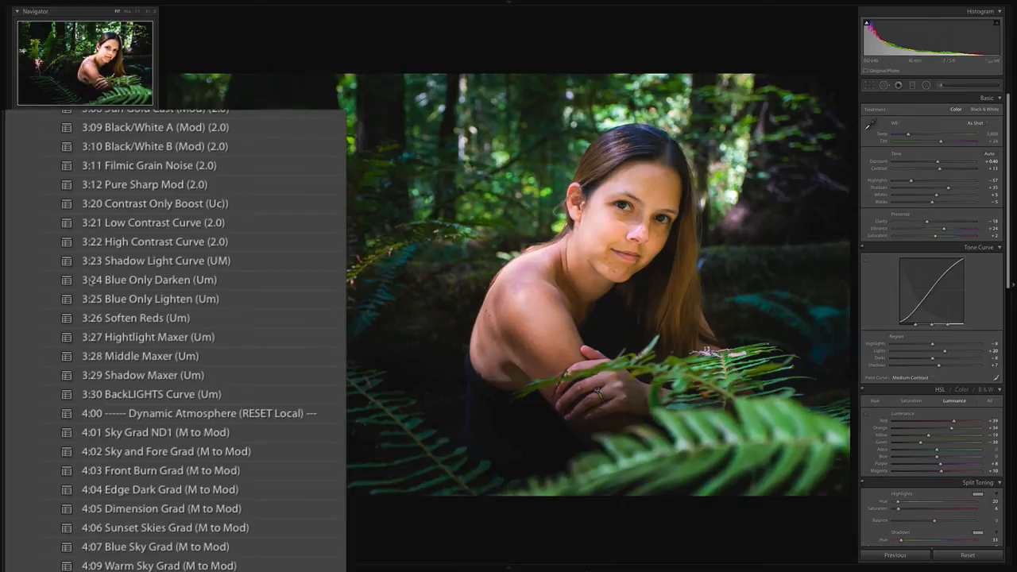
{"action": "scroll", "coordinate": [90, 280], "scroll_direction": "up", "scroll_amount": 10}
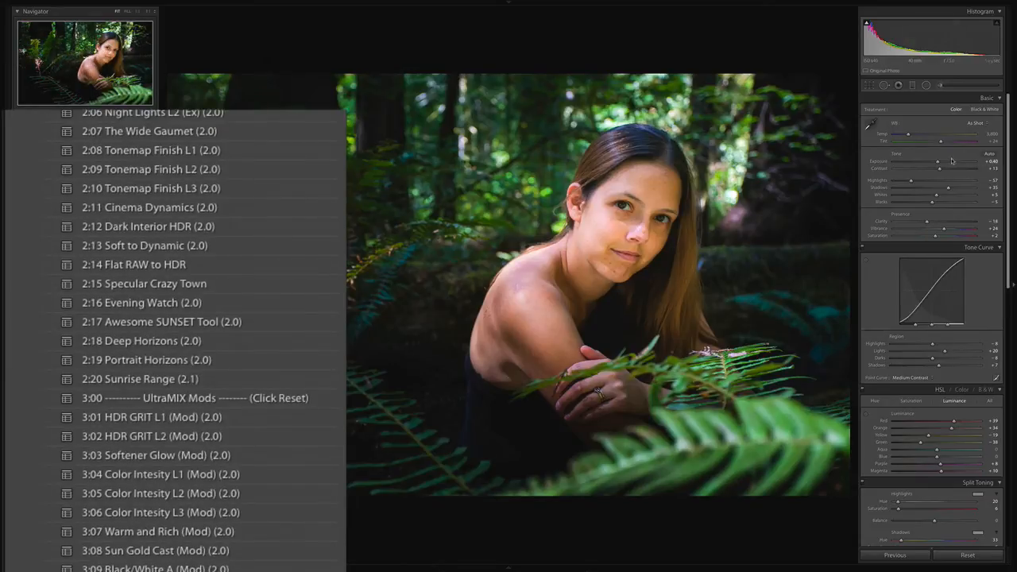
{"action": "left_click_drag", "start_coordinate": [938, 161], "coordinate": [967, 164]}
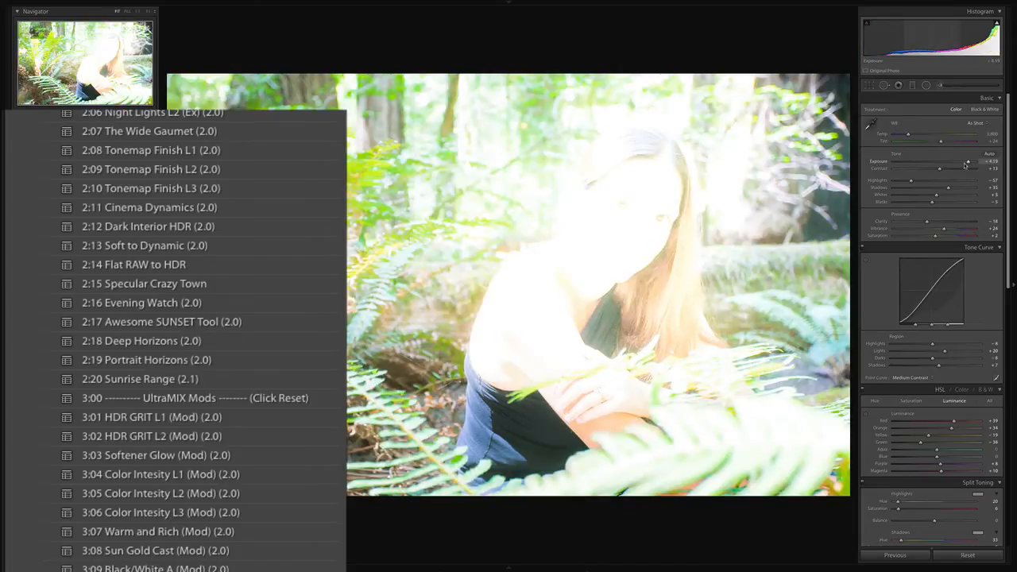
{"action": "key", "text": "ctrl+z"}
{"action": "key", "text": "ctrl+z"}
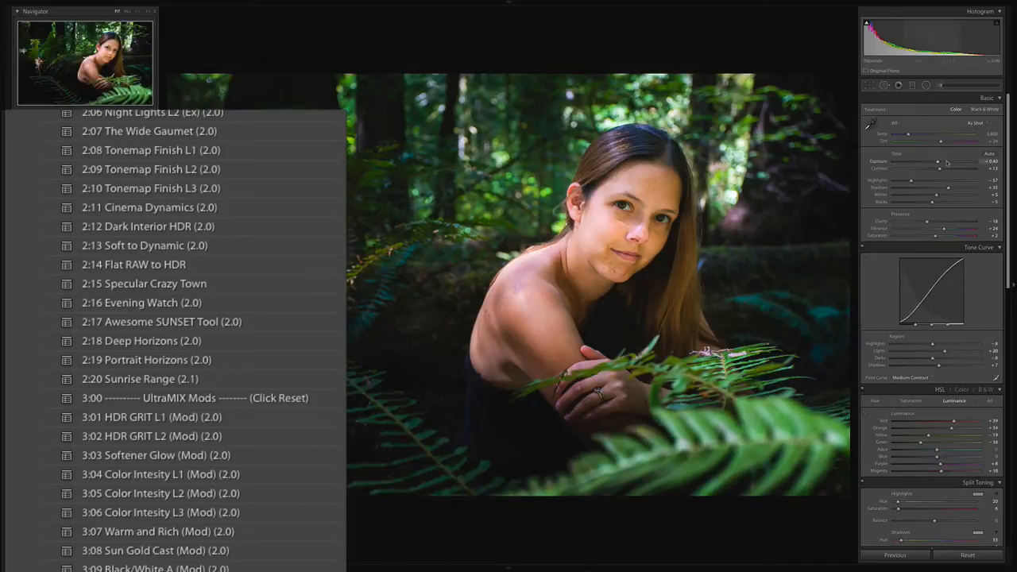
{"action": "left_click_drag", "start_coordinate": [938, 162], "coordinate": [945, 162]}
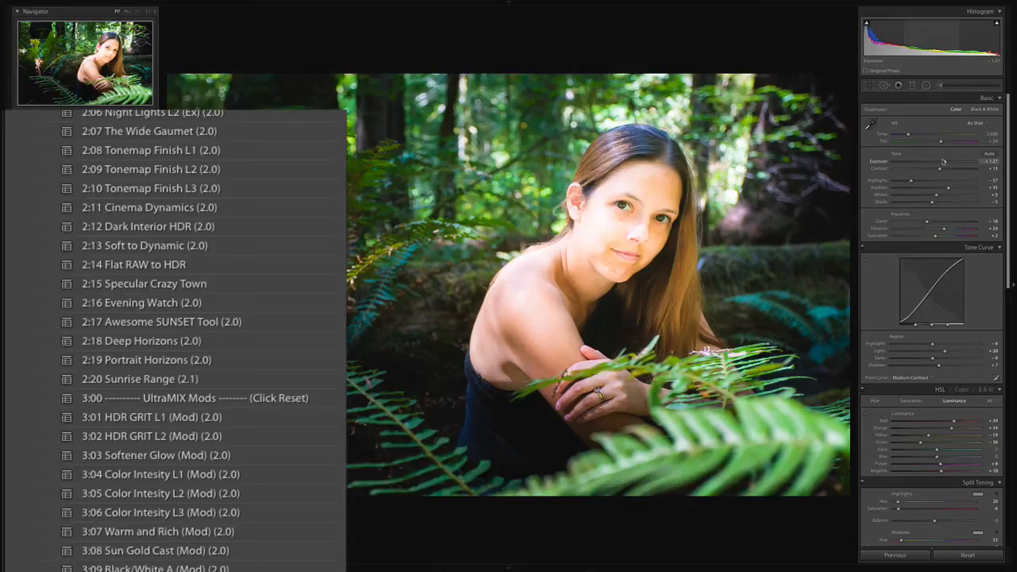
{"action": "key", "text": "ctrl+z"}
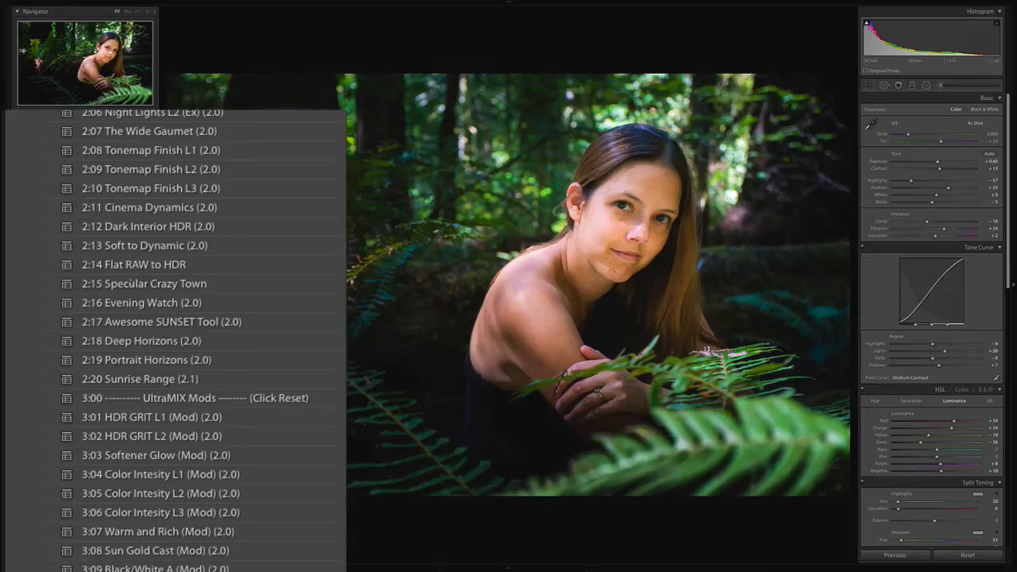
Try the 3:02 HDR GRIT L2 (Mod) (2.0) preset on the fern portrait, and undo it.
{"action": "scroll", "coordinate": [104, 252], "scroll_direction": "up", "scroll_amount": 3}
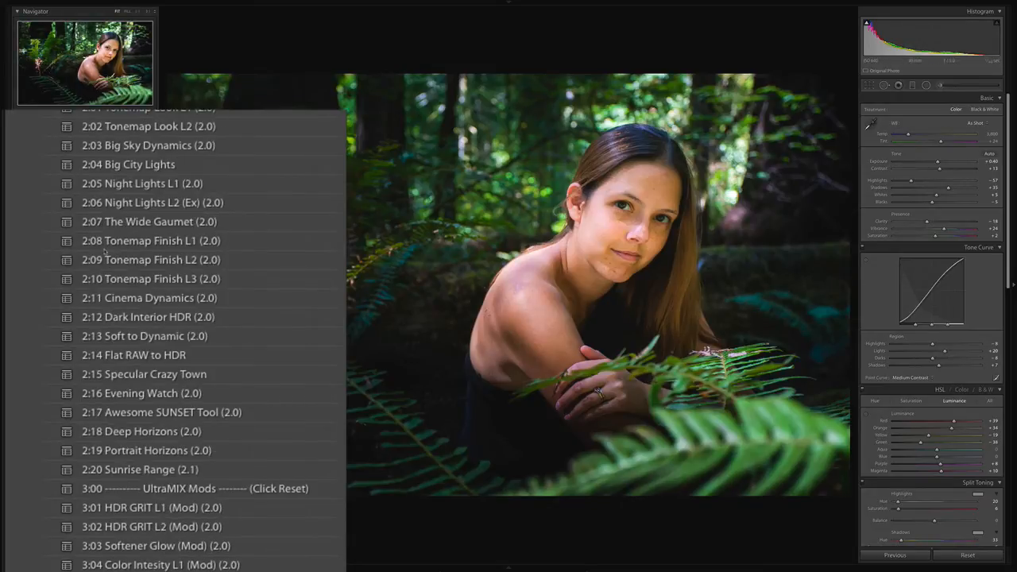
{"action": "scroll", "coordinate": [198, 227], "scroll_direction": "down", "scroll_amount": 5}
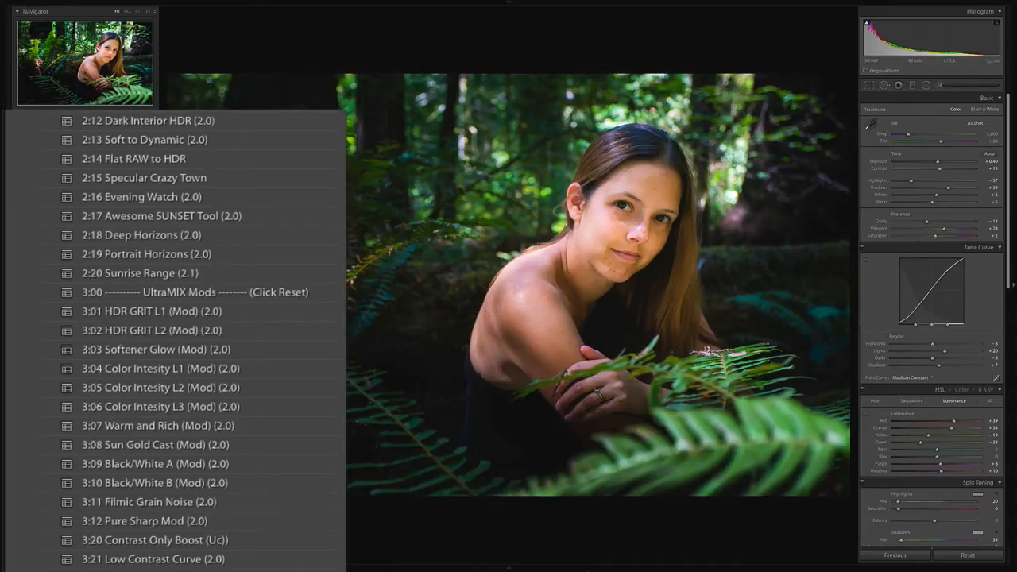
{"action": "scroll", "coordinate": [154, 230], "scroll_direction": "down", "scroll_amount": 6}
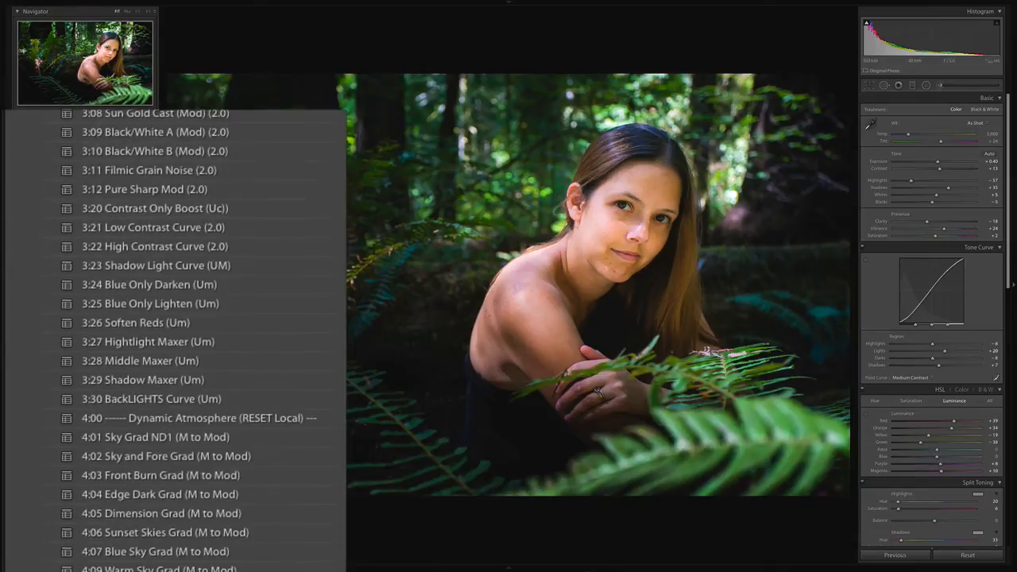
{"action": "left_click", "coordinate": [89, 292]}
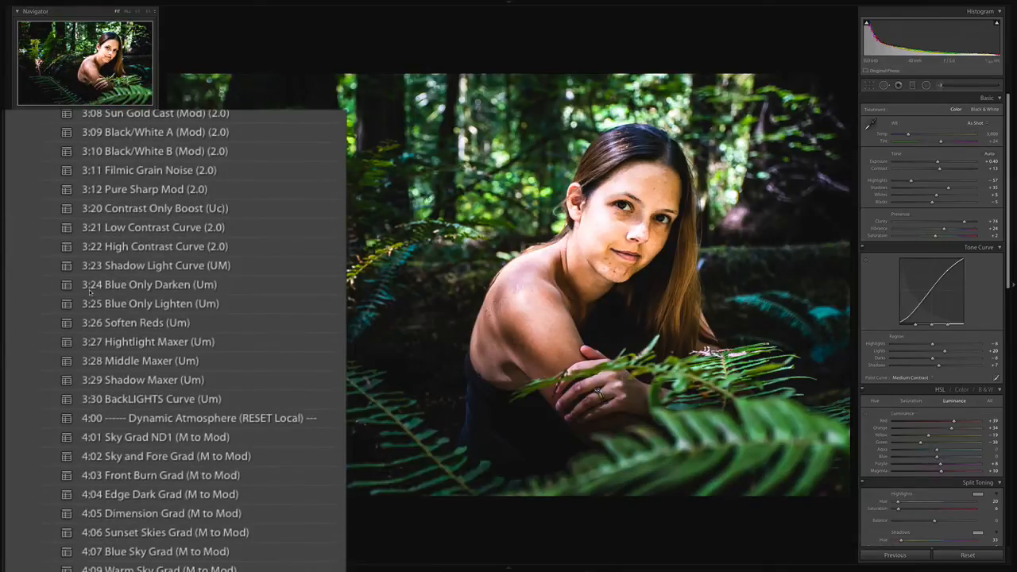
{"action": "key", "text": "ctrl+z"}
Try the 3:09 Black/White A (Mod) (2.0) and 3:26 Soften Reds (Um) presets on the portrait, undoing each.
{"action": "left_click", "coordinate": [179, 135]}
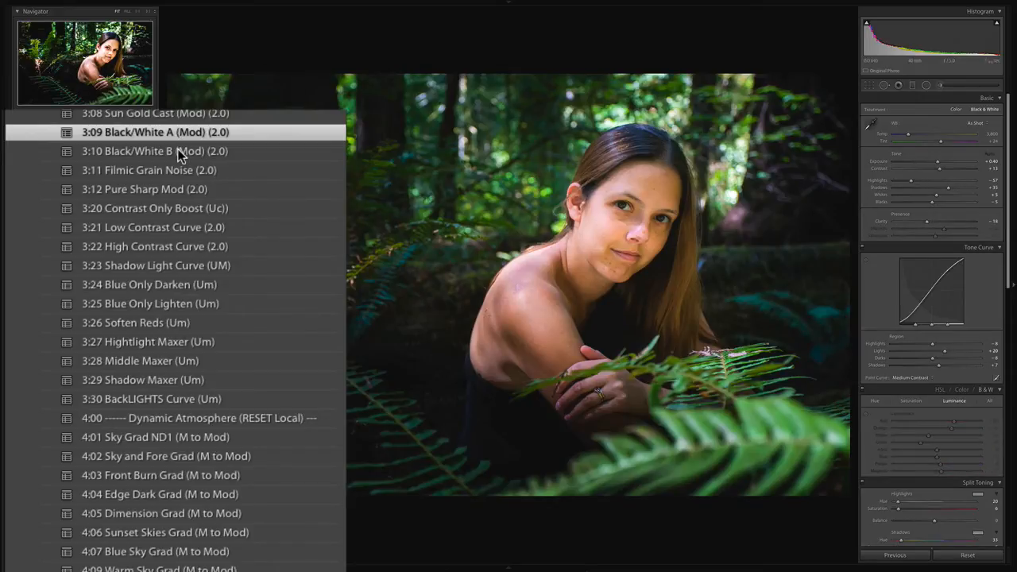
{"action": "key", "text": "ctrl+z"}
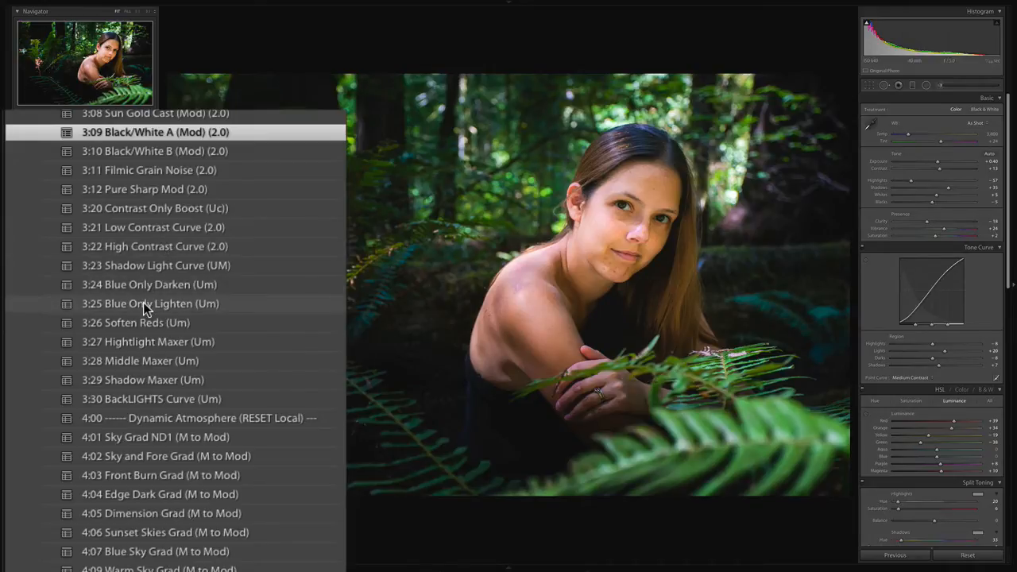
{"action": "left_click", "coordinate": [161, 324]}
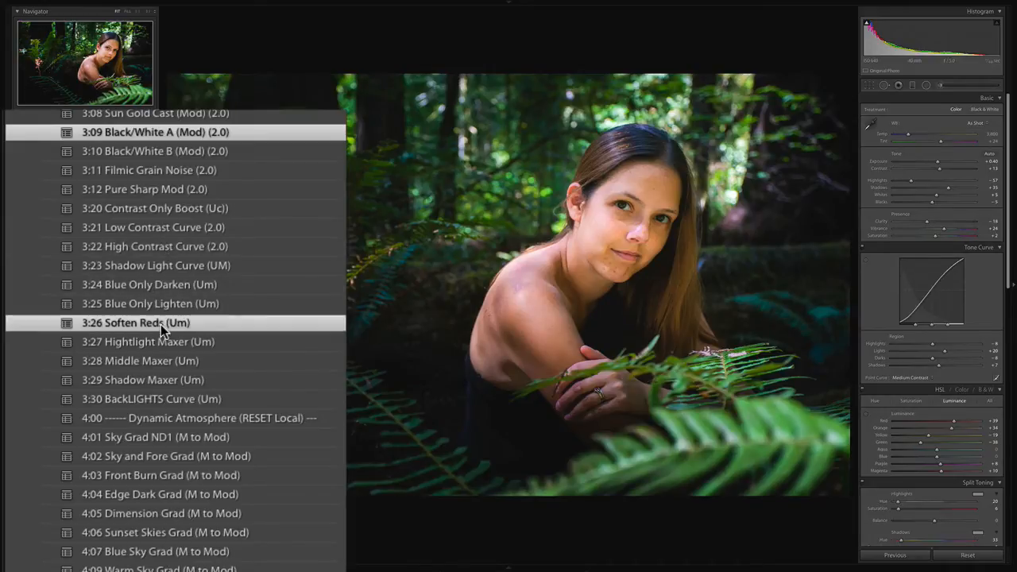
{"action": "key", "text": "ctrl+z"}
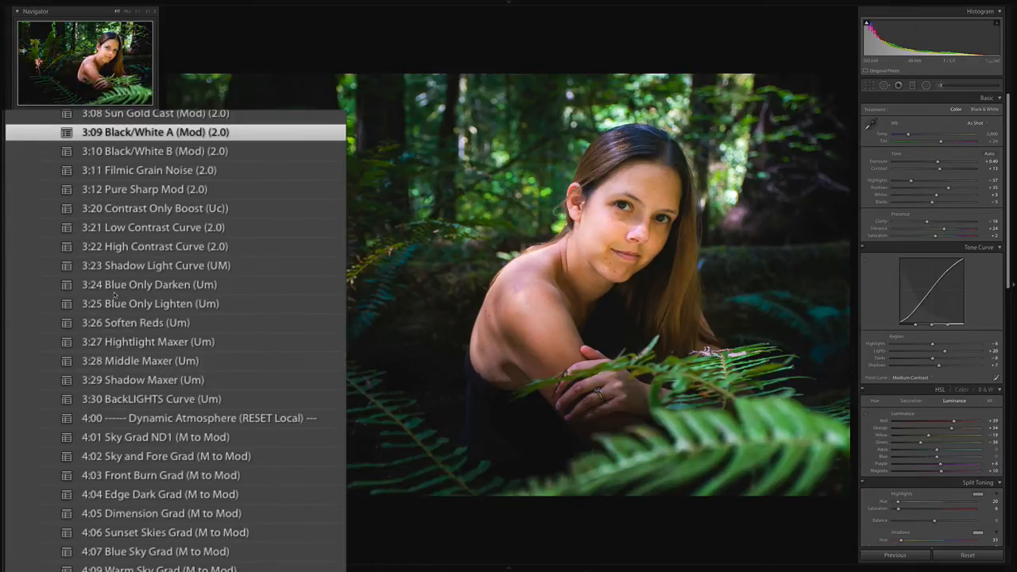
Try 3:01 HDR GRIT L1 followed by 3:02 HDR GRIT L2 on the portrait, and undo both presets.
{"action": "left_click", "coordinate": [93, 284]}
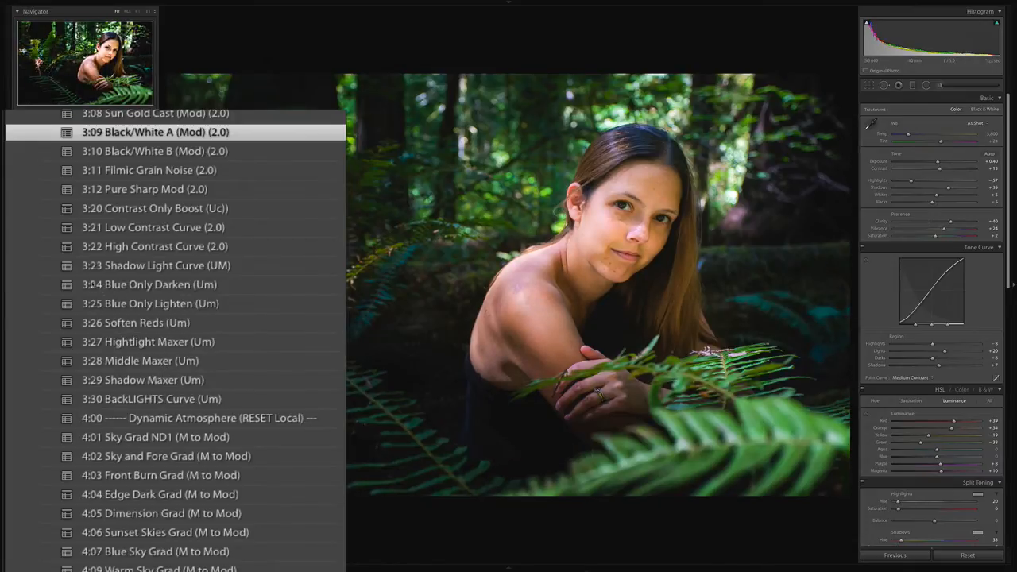
{"action": "left_click", "coordinate": [88, 290]}
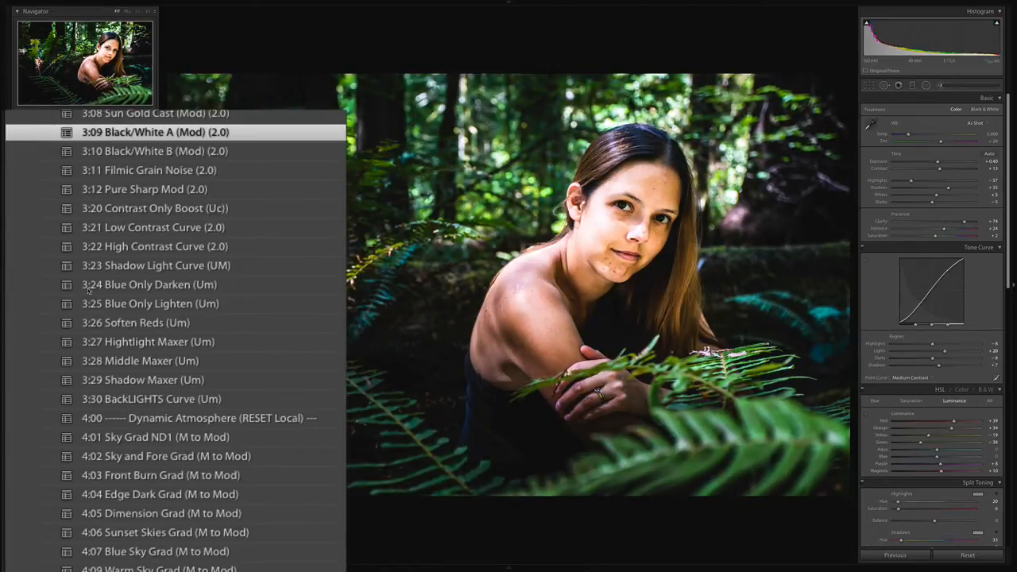
{"action": "key", "text": "ctrl+z"}
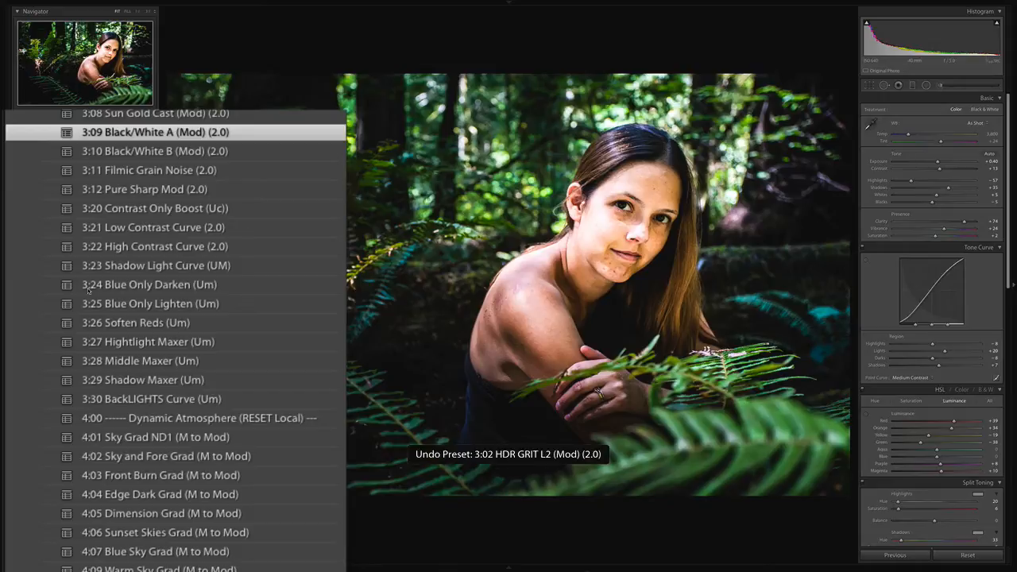
{"action": "key", "text": "ctrl+z"}
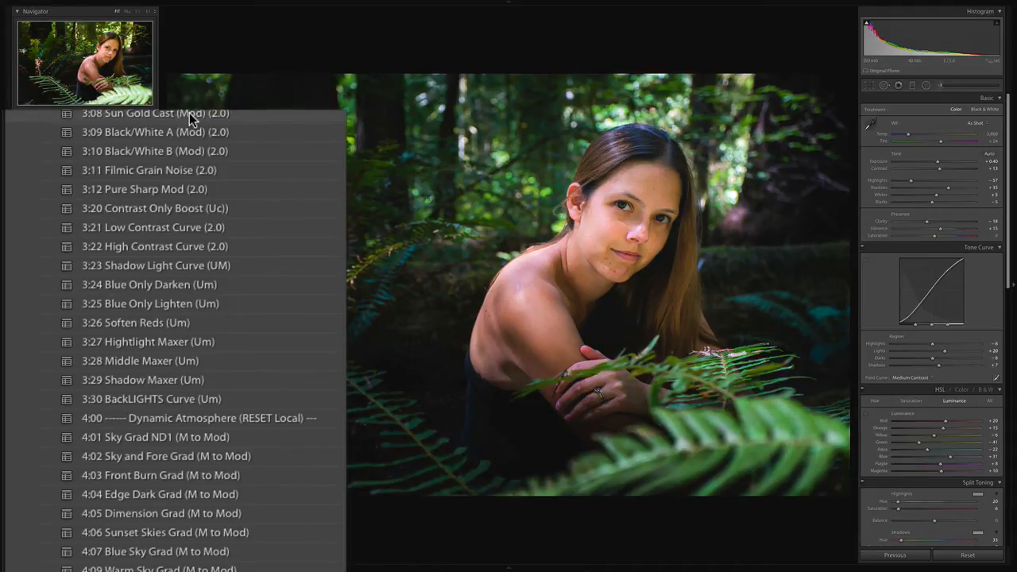
Apply the 3:11 Filmic Grain Noise (2.0) preset to the fern portrait and look through the preset list and photo grid.
{"action": "left_click", "coordinate": [174, 171]}
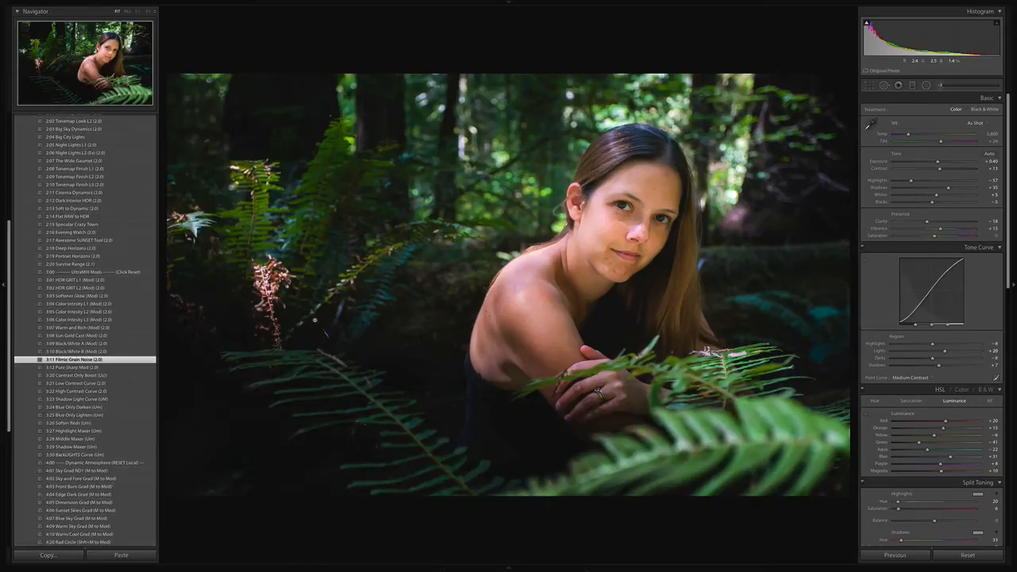
{"action": "scroll", "coordinate": [90, 300], "scroll_direction": "up", "scroll_amount": 6}
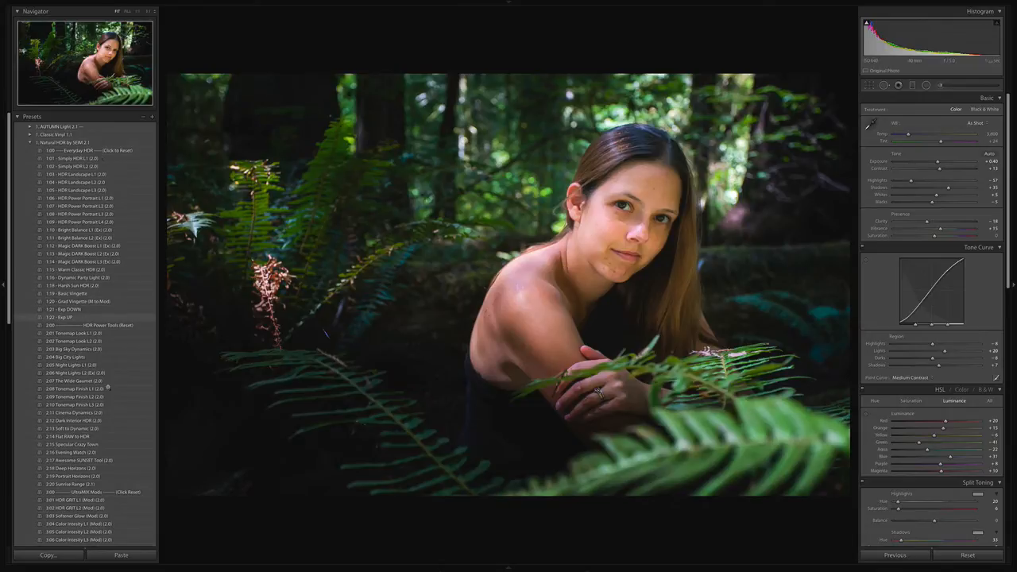
{"action": "key", "text": "g"}
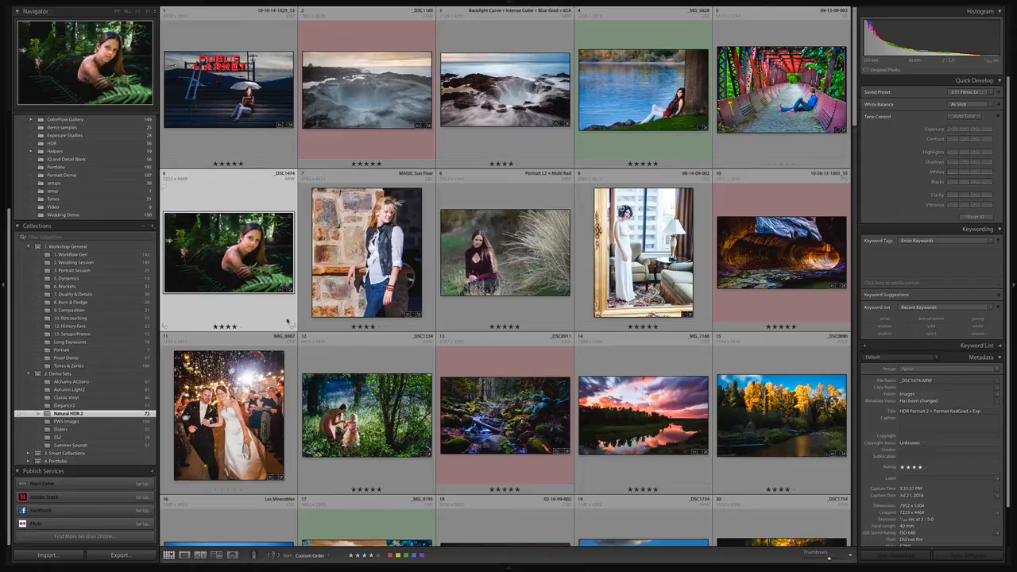
{"action": "key", "text": "d"}
{"action": "scroll", "coordinate": [88, 425], "scroll_direction": "down", "scroll_amount": 5}
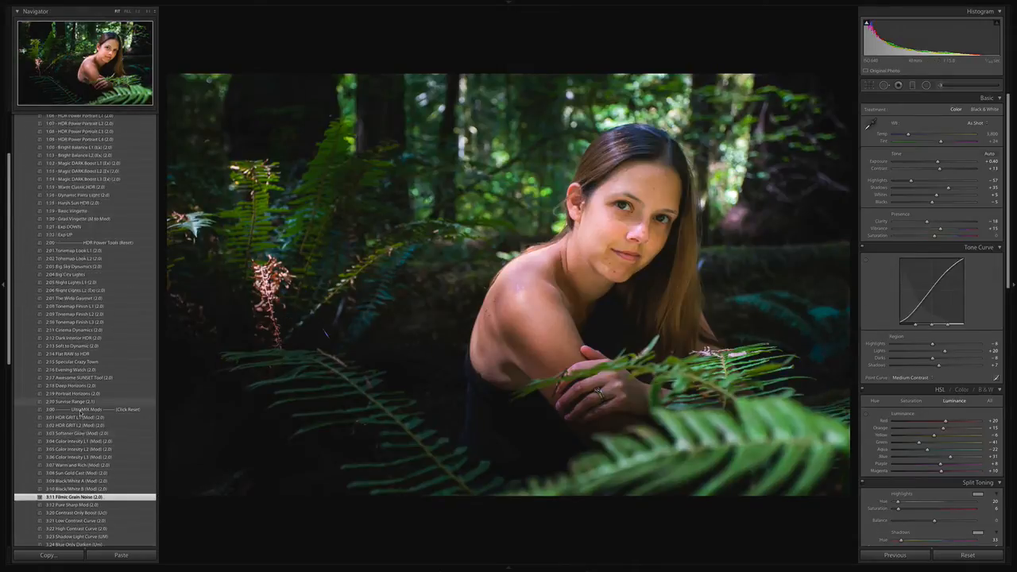
{"action": "scroll", "coordinate": [86, 424], "scroll_direction": "down", "scroll_amount": 6}
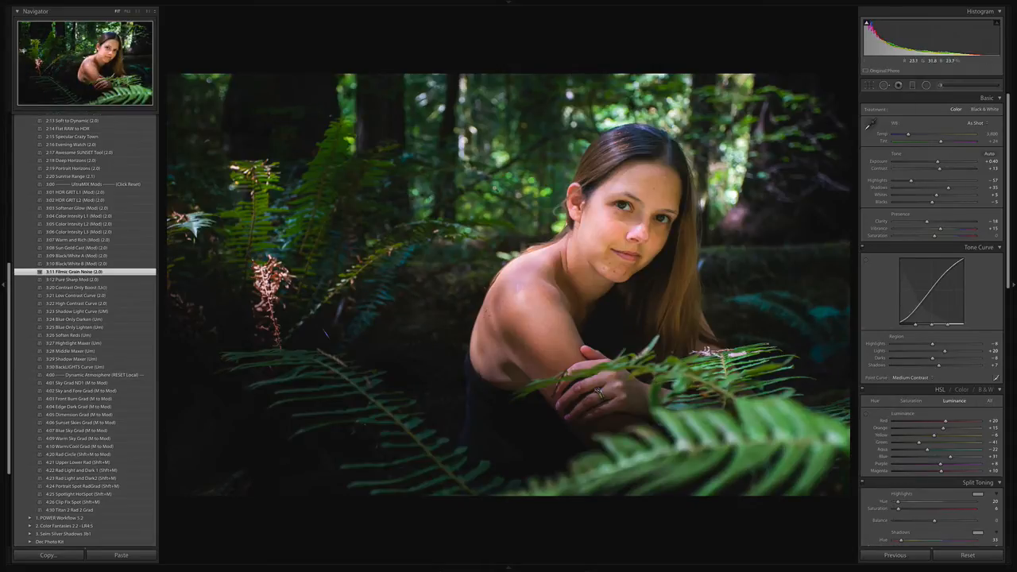
Open the photo of the mossy forest stream from the Natural HDR 2 collection for developing.
{"action": "key", "text": "g"}
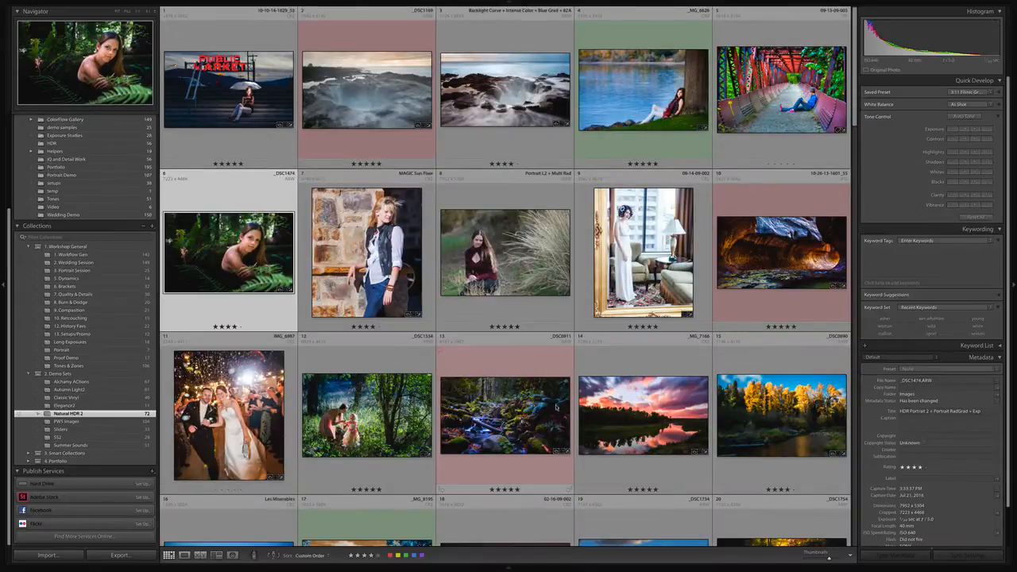
{"action": "left_click", "coordinate": [521, 413]}
{"action": "key", "text": "d"}
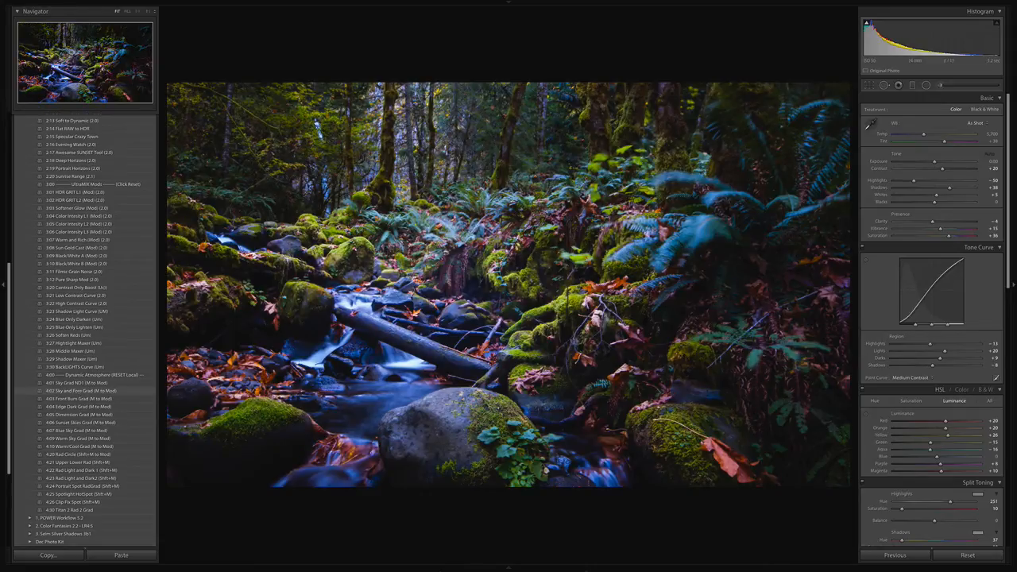
Try the 4:20 Rad Circle preset on the stream photo, undo it, and apply 4:10 Warm/Cool Grad (M to Mod) instead.
{"action": "left_click", "coordinate": [79, 454]}
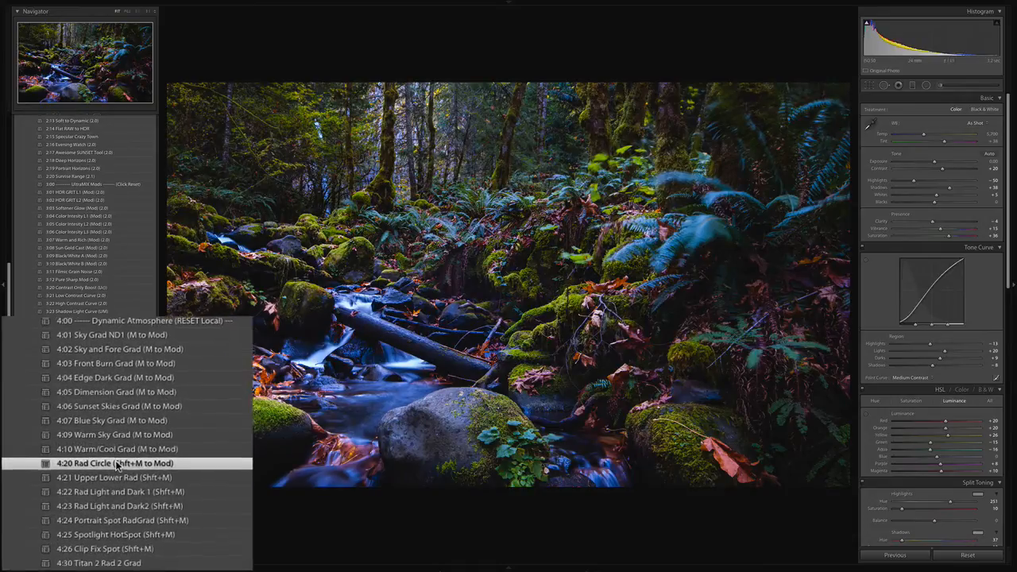
{"action": "key", "text": "ctrl+z"}
{"action": "left_click", "coordinate": [117, 450]}
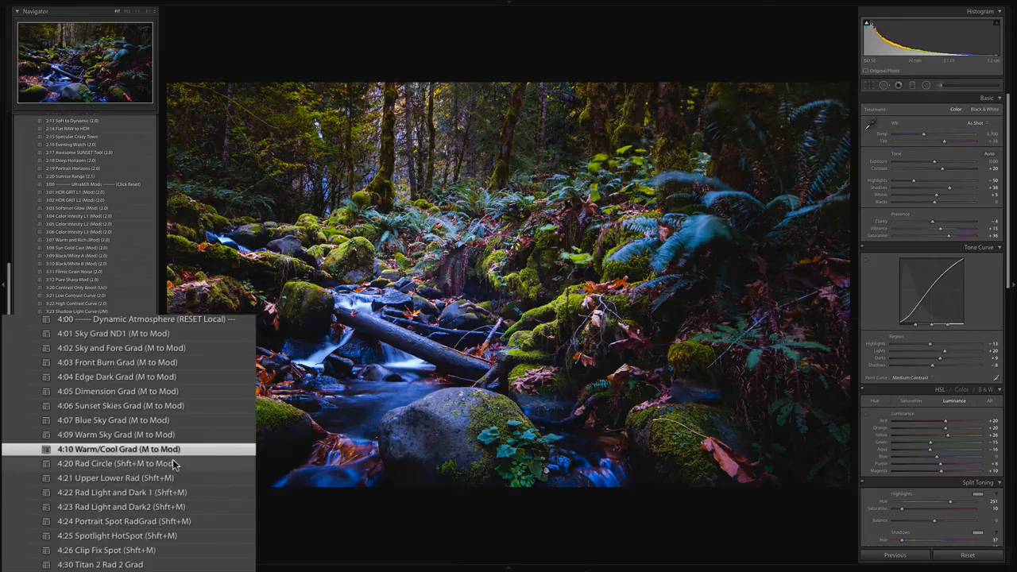
Set the exposure of the stream photo's upper graduated filter to -0.62 and move its lower boundary up to narrow the transition.
{"action": "key", "text": "m"}
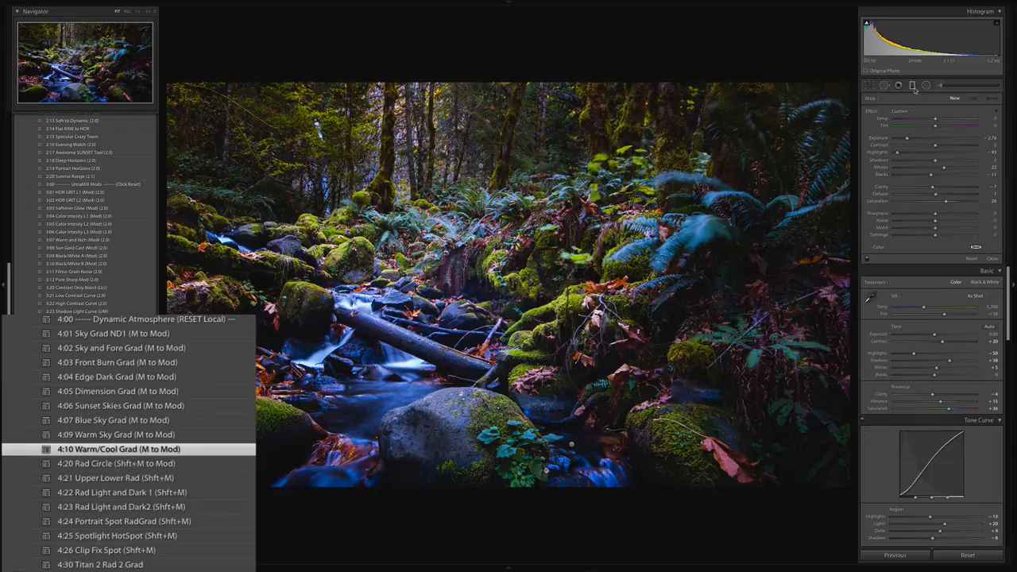
{"action": "left_click", "coordinate": [479, 167]}
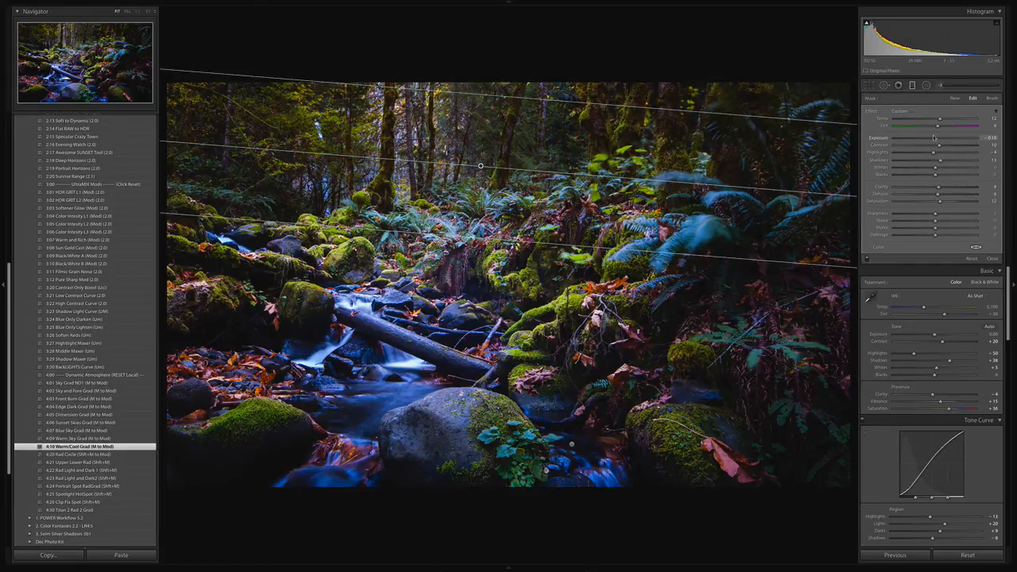
{"action": "left_click_drag", "start_coordinate": [934, 139], "coordinate": [929, 139]}
{"action": "left_click_drag", "start_coordinate": [838, 82], "coordinate": [836, 81]}
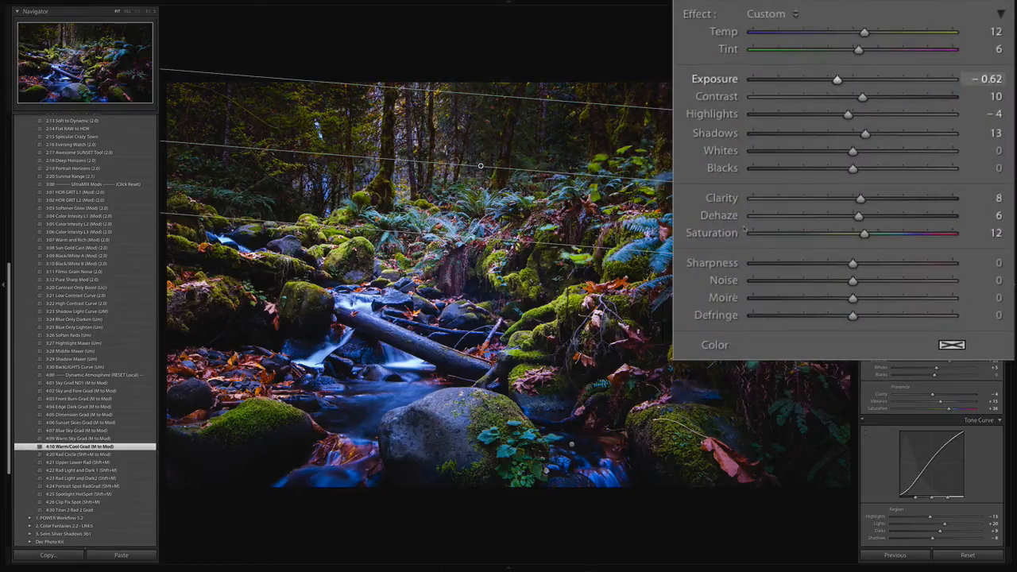
{"action": "left_click_drag", "start_coordinate": [489, 237], "coordinate": [489, 207]}
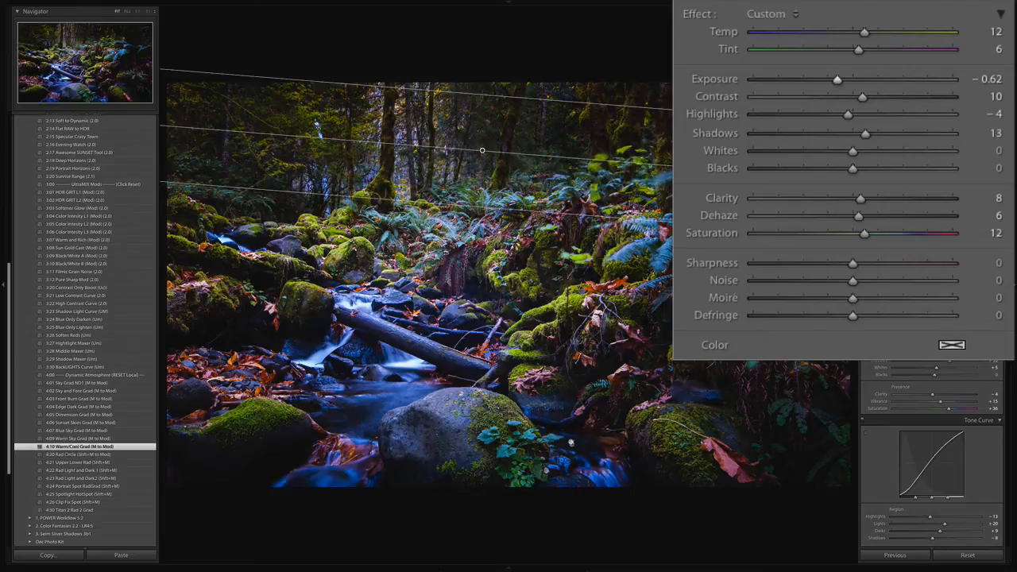
Try the 4:20 Rad Circle, 4:01 Sky Grad ND1 and 4:04 Edge Dark Grad presets on the stream photo and undo each one.
{"action": "left_click", "coordinate": [572, 444]}
{"action": "key", "text": "o"}
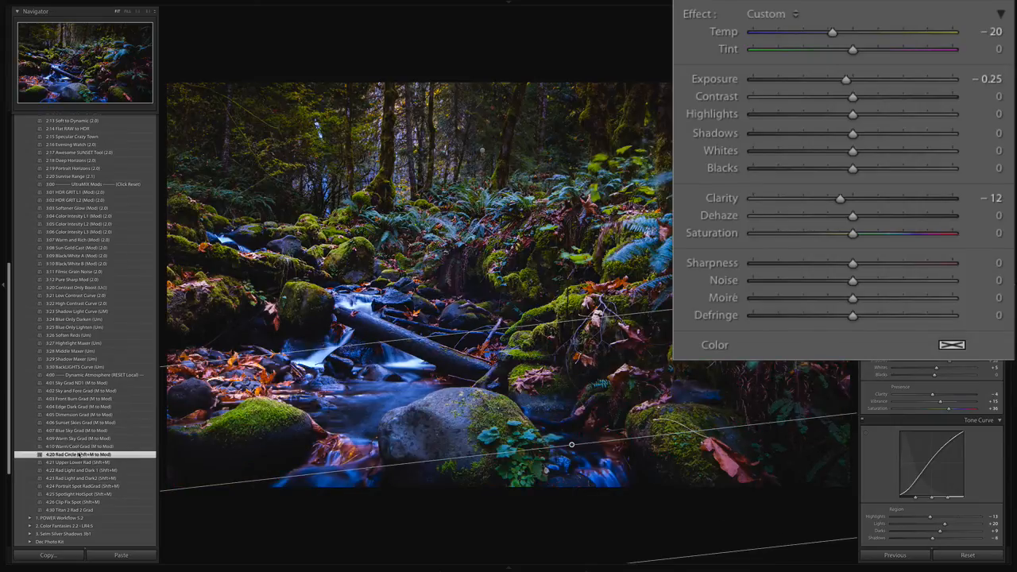
{"action": "key", "text": "ctrl+z"}
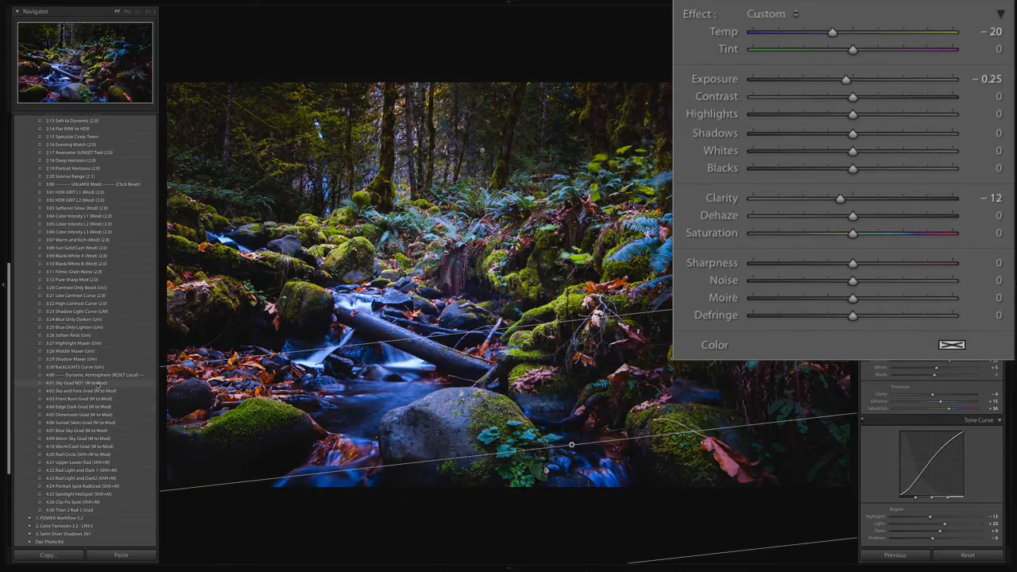
{"action": "left_click", "coordinate": [96, 384]}
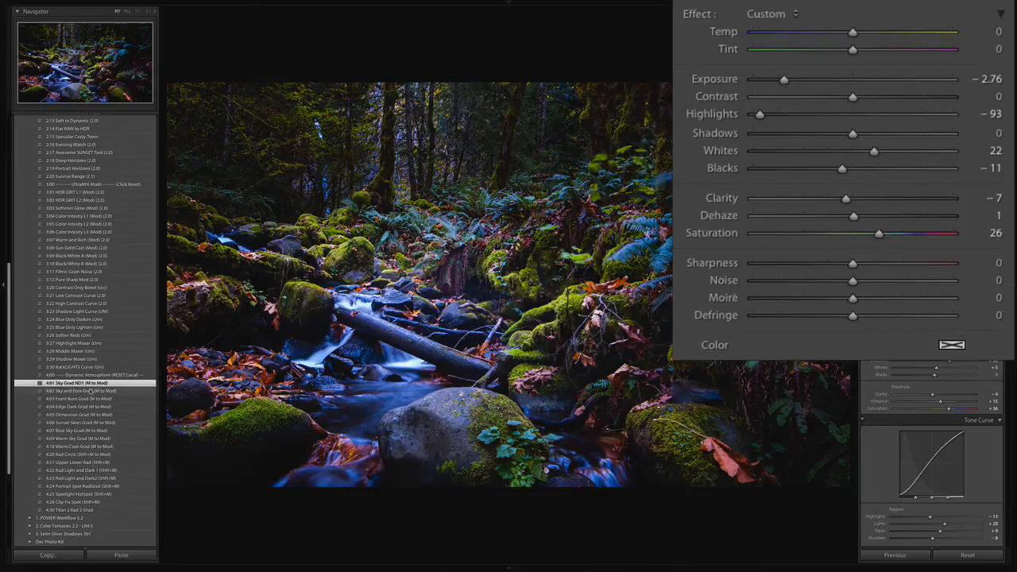
{"action": "key", "text": "ctrl+z"}
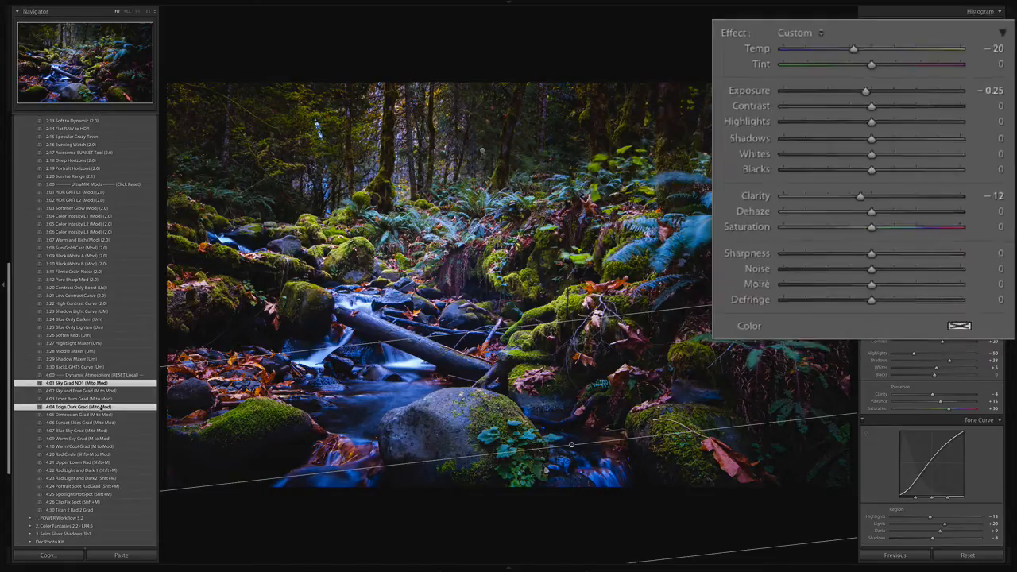
{"action": "left_click", "coordinate": [83, 406]}
{"action": "key", "text": "ctrl+z"}
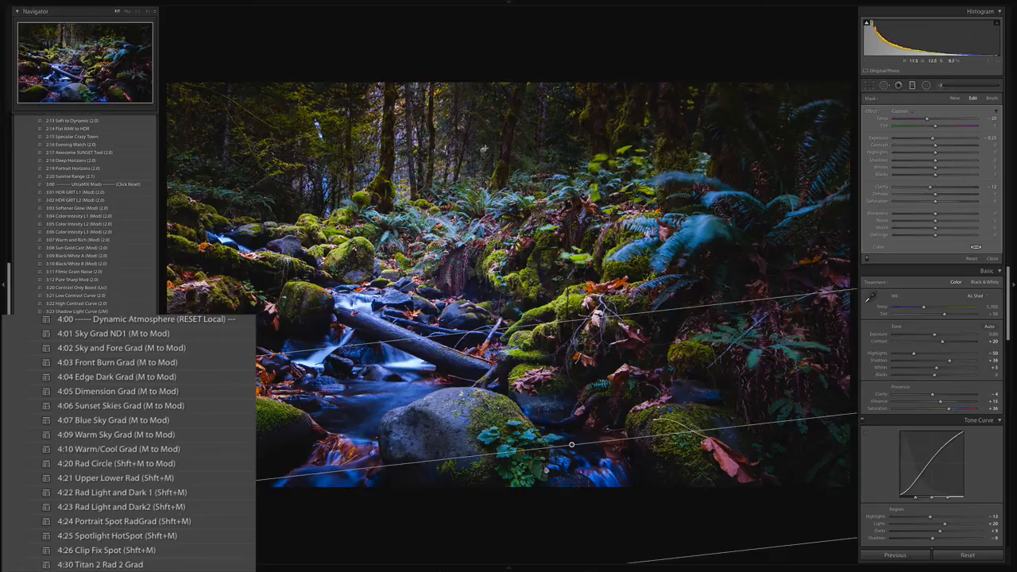
Delete the upper and lower graduated filters from the stream photo and undo both deletions.
{"action": "left_click", "coordinate": [481, 150]}
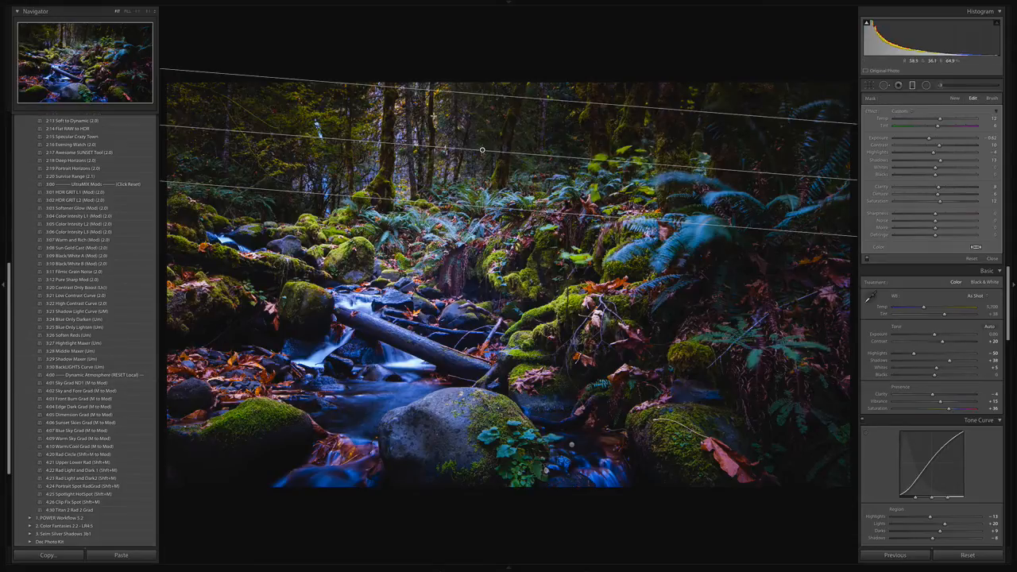
{"action": "key", "text": "Delete"}
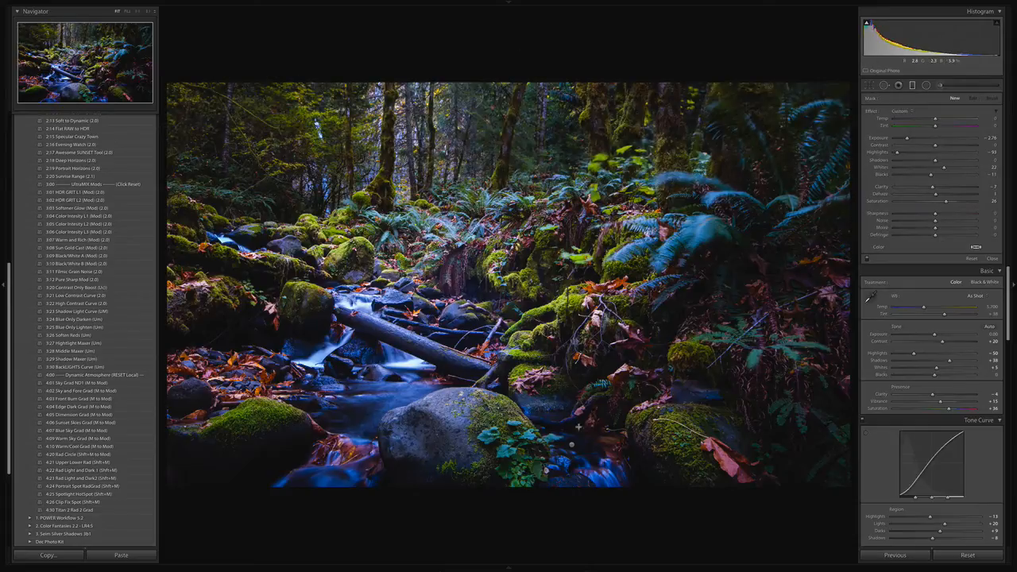
{"action": "left_click", "coordinate": [571, 444]}
{"action": "key", "text": "Delete"}
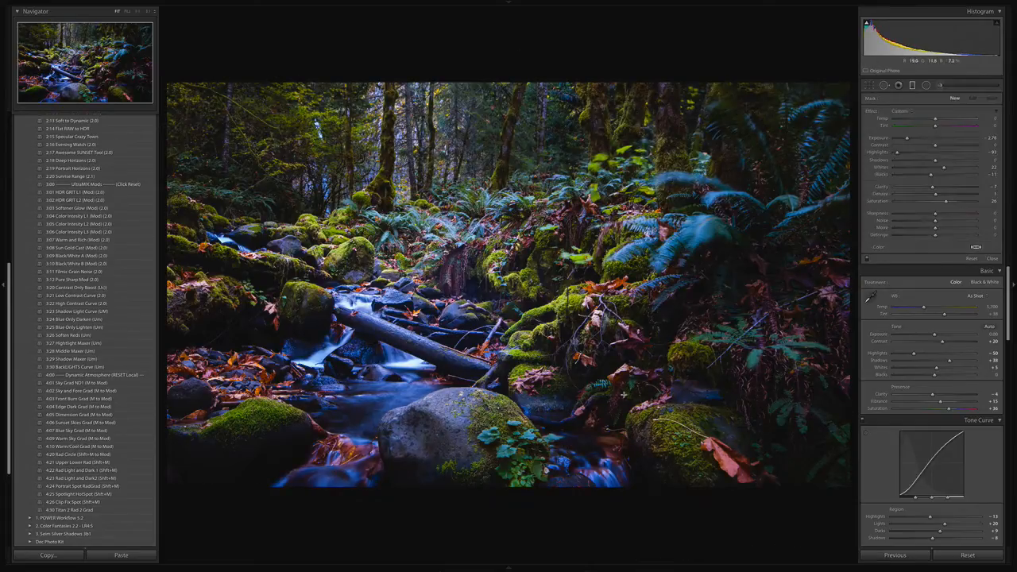
{"action": "key", "text": "ctrl+z"}
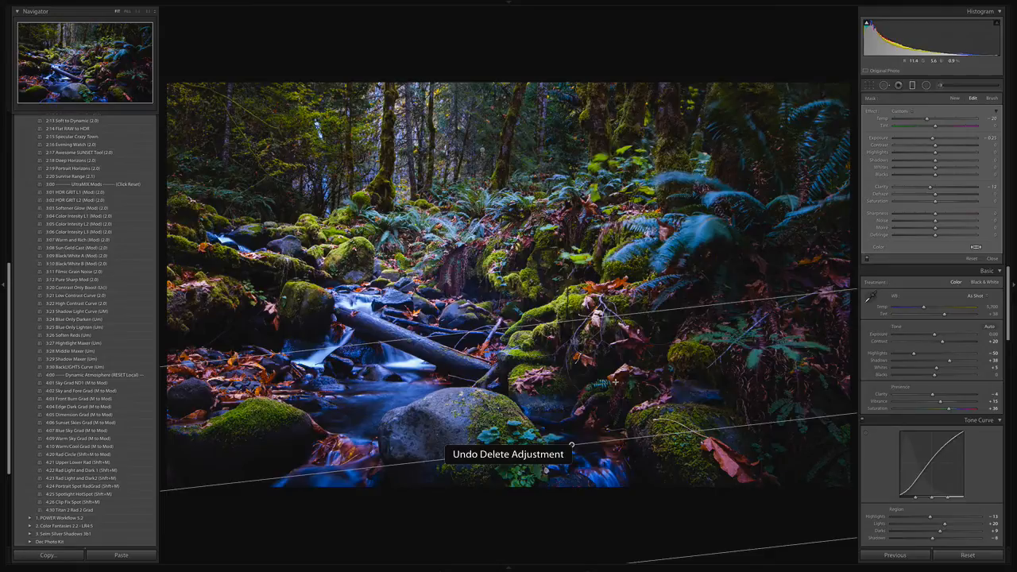
{"action": "key", "text": "ctrl+z"}
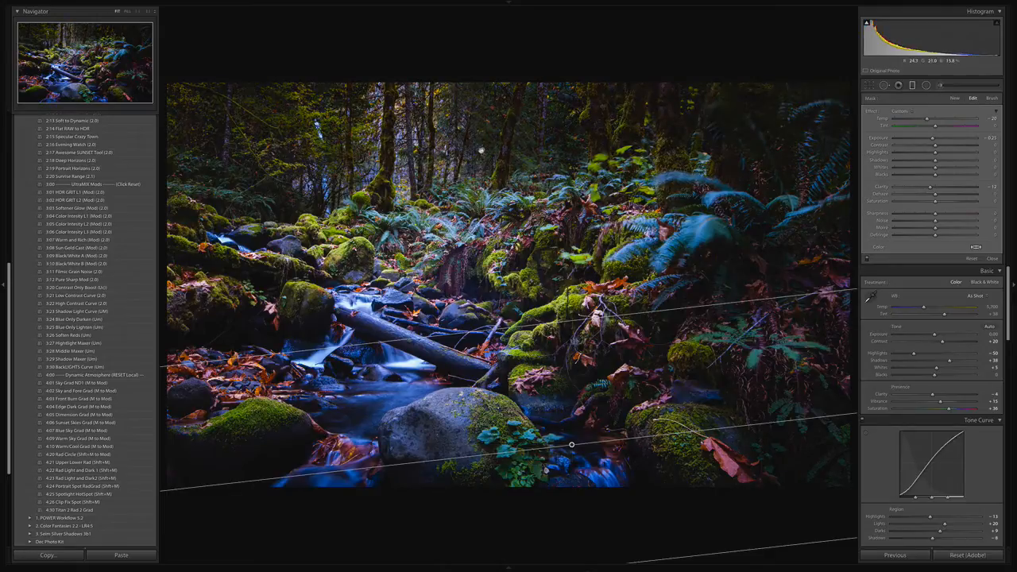
{"action": "key", "text": "Delete"}
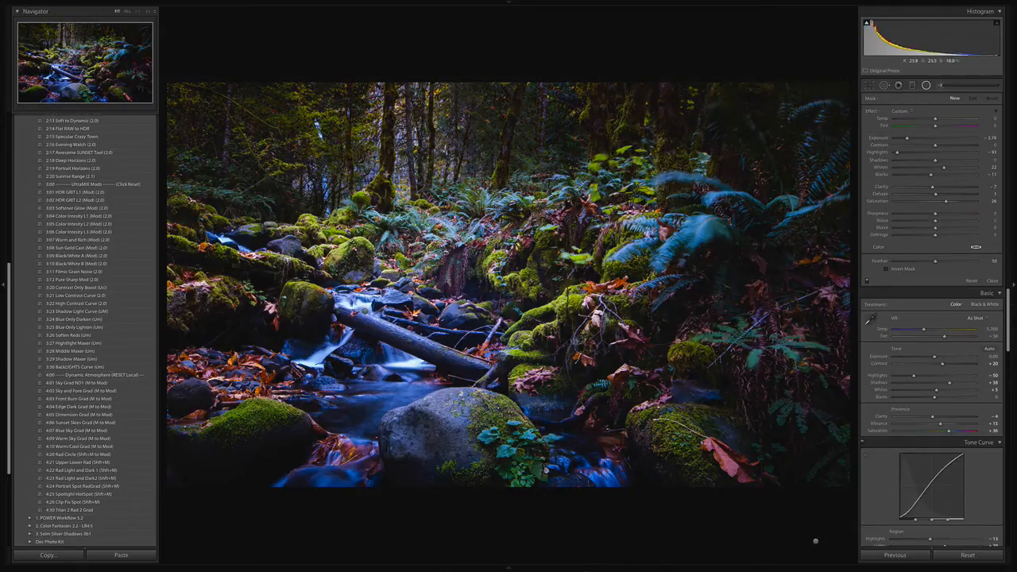
{"action": "key", "text": "shift+m"}
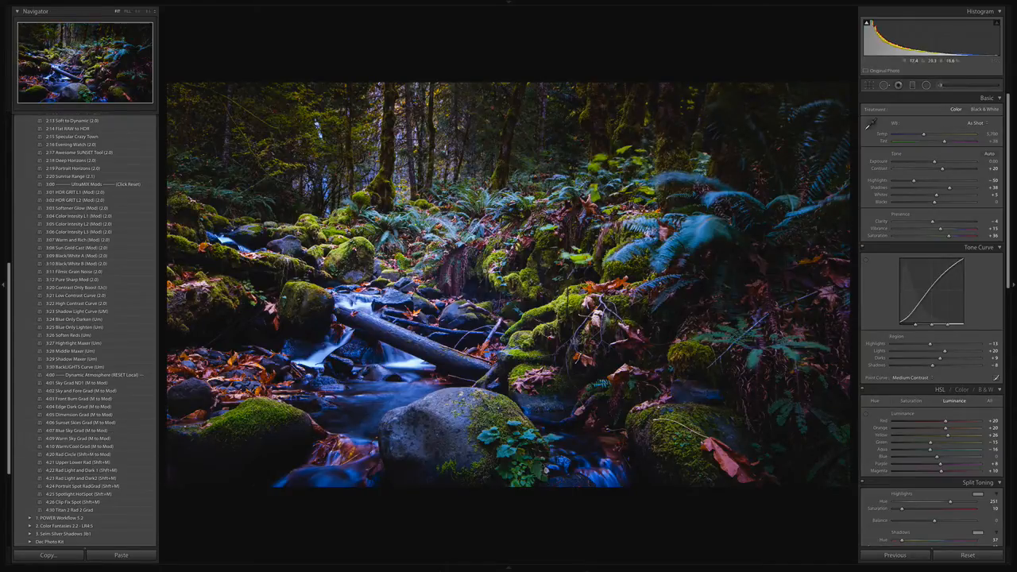
Check the stream photo's ferns close up and open the photo of the person reading on the red bridge for developing.
{"action": "left_click", "coordinate": [479, 252]}
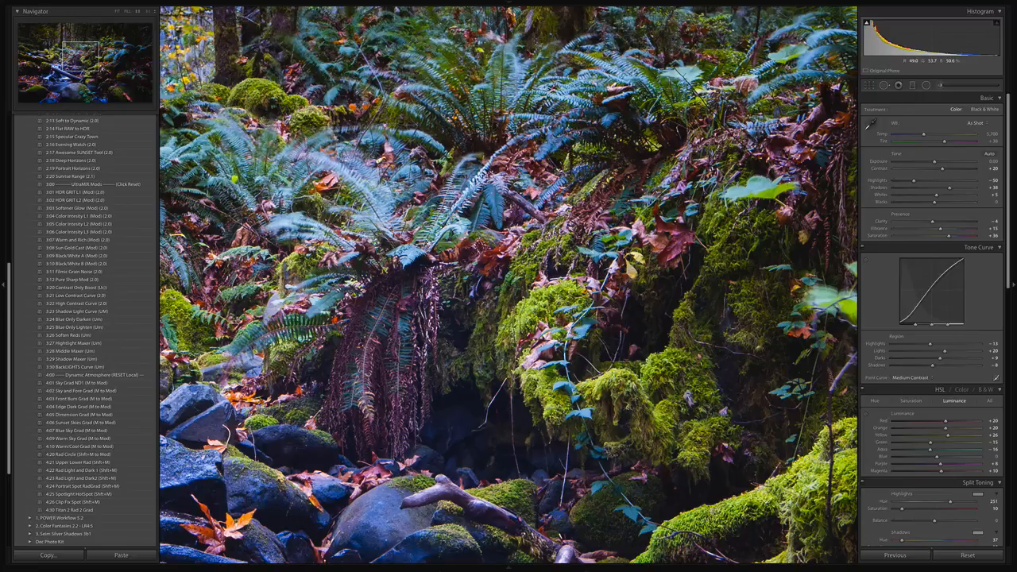
{"action": "left_click", "coordinate": [369, 241]}
{"action": "key", "text": "g"}
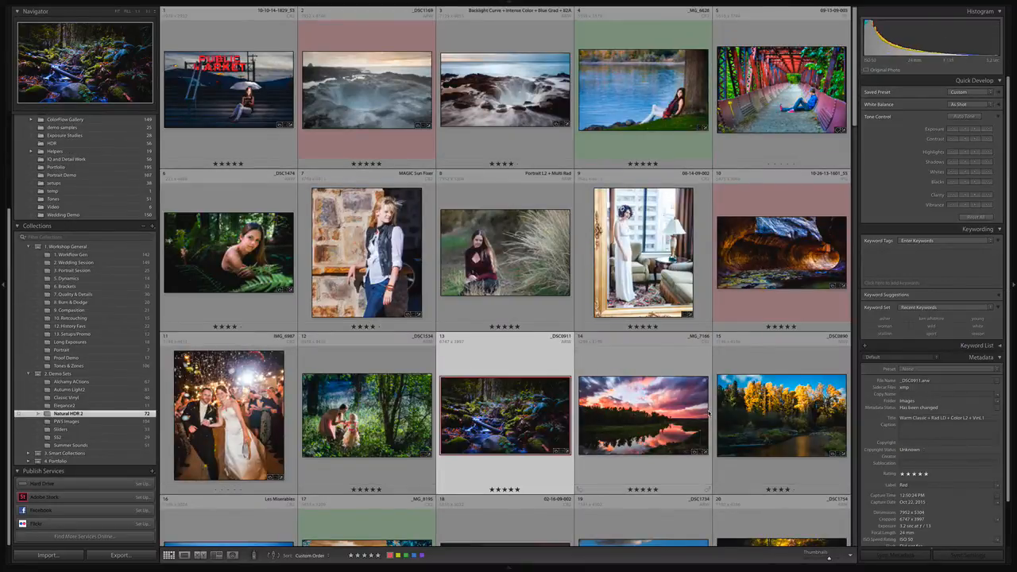
{"action": "left_click", "coordinate": [777, 104]}
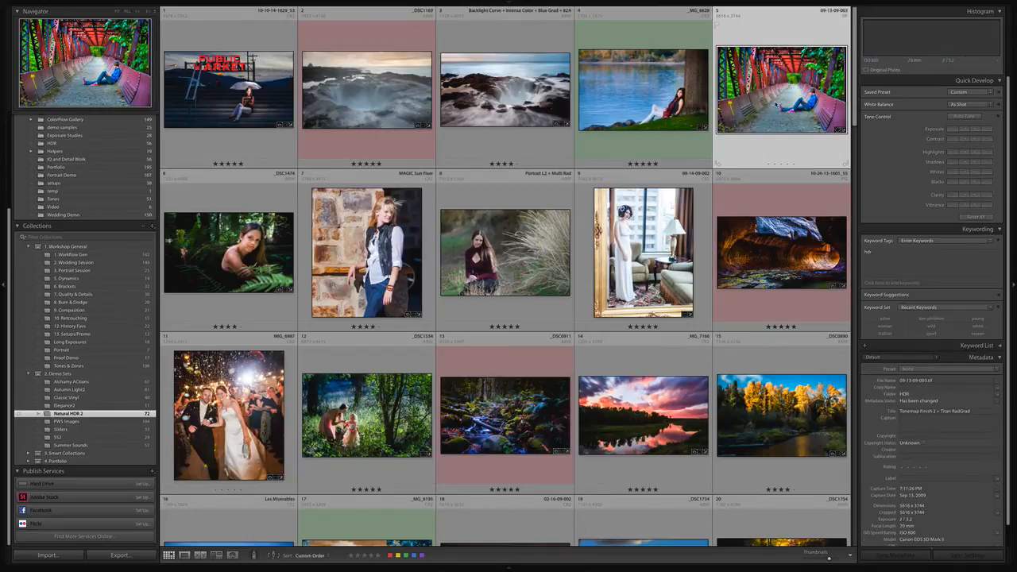
{"action": "key", "text": "d"}
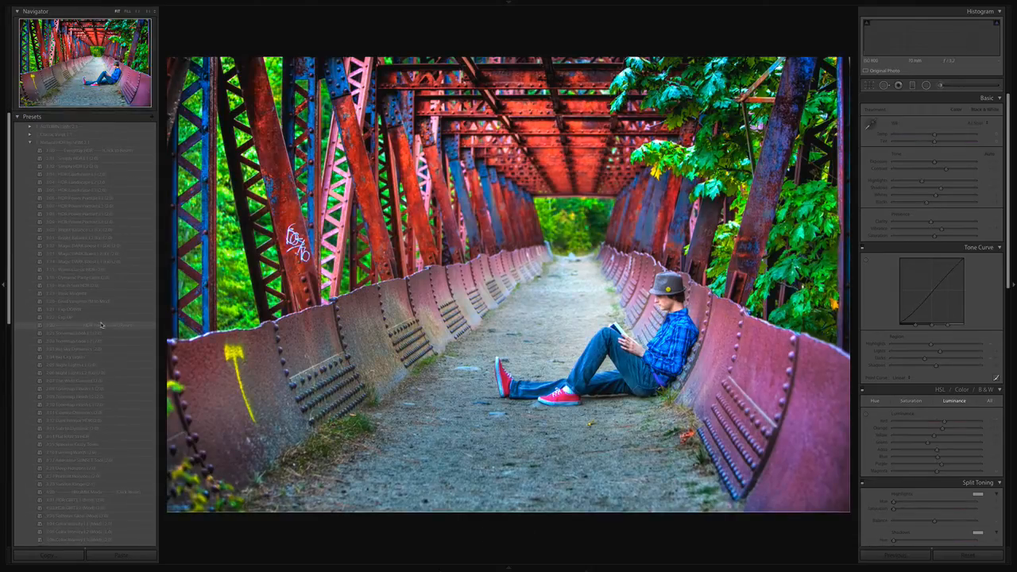
Try the 1:19 Basic Vingette and 1:20 Grad Vingette (M to Mod) presets on the bridge photo and undo each one.
{"action": "scroll", "coordinate": [89, 307], "scroll_direction": "up", "scroll_amount": 1}
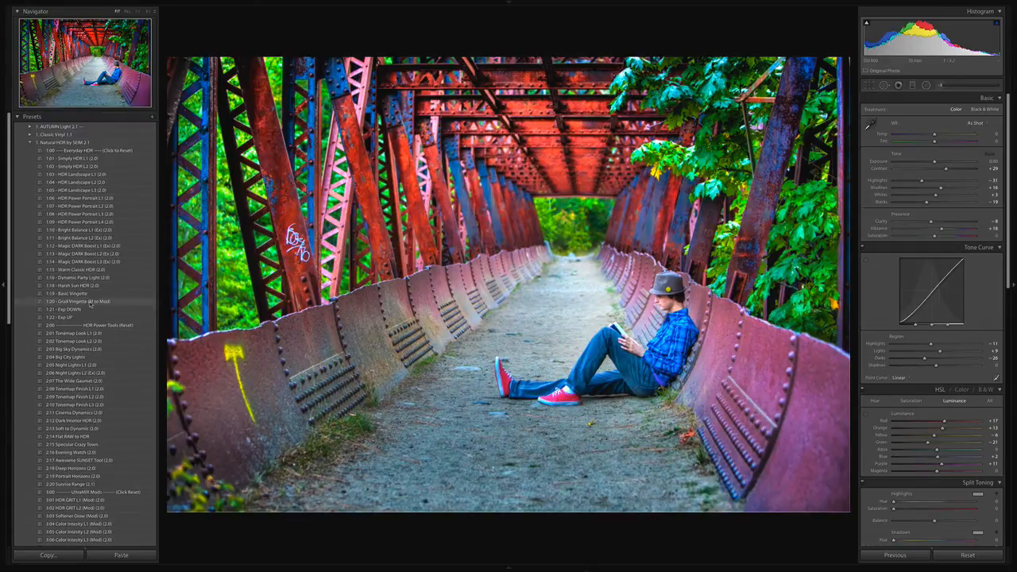
{"action": "scroll", "coordinate": [75, 256], "scroll_direction": "down", "scroll_amount": 3}
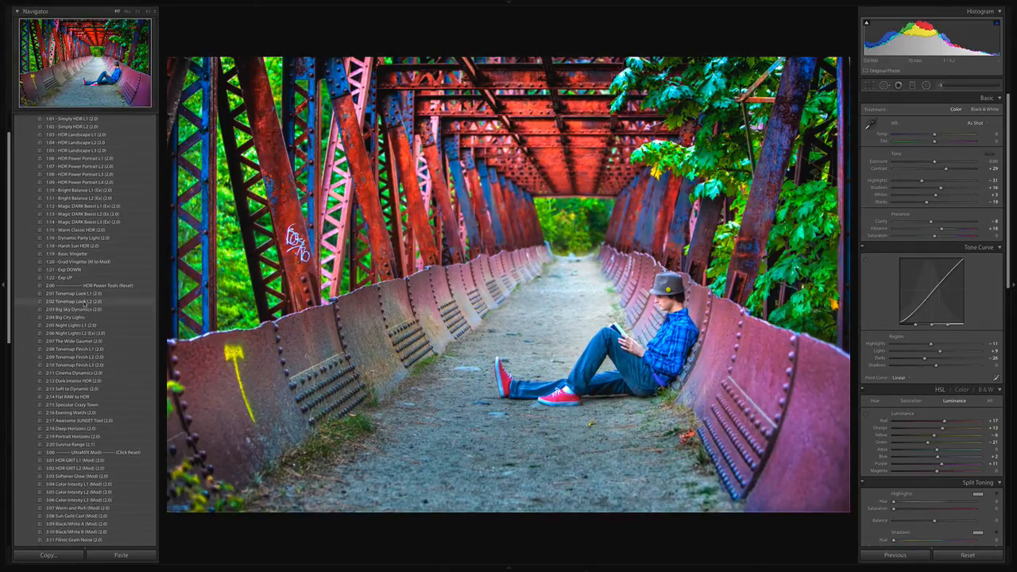
{"action": "left_click", "coordinate": [73, 254]}
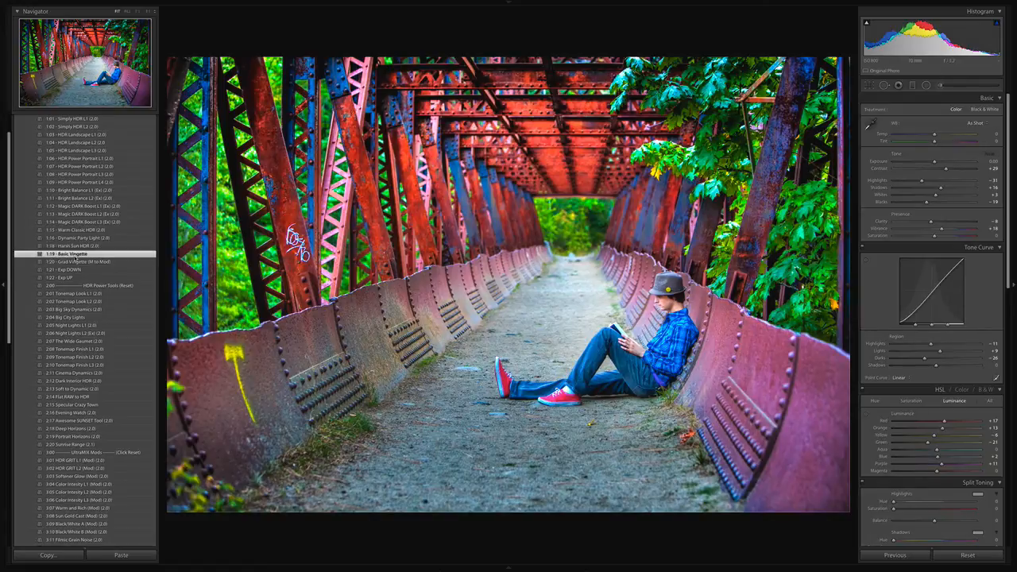
{"action": "key", "text": "ctrl+z"}
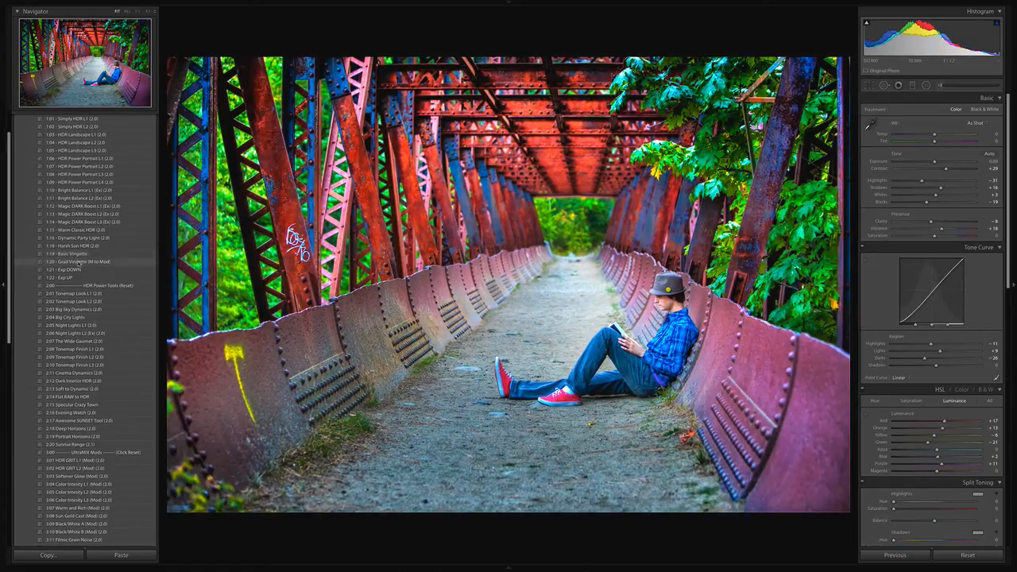
{"action": "left_click", "coordinate": [81, 262]}
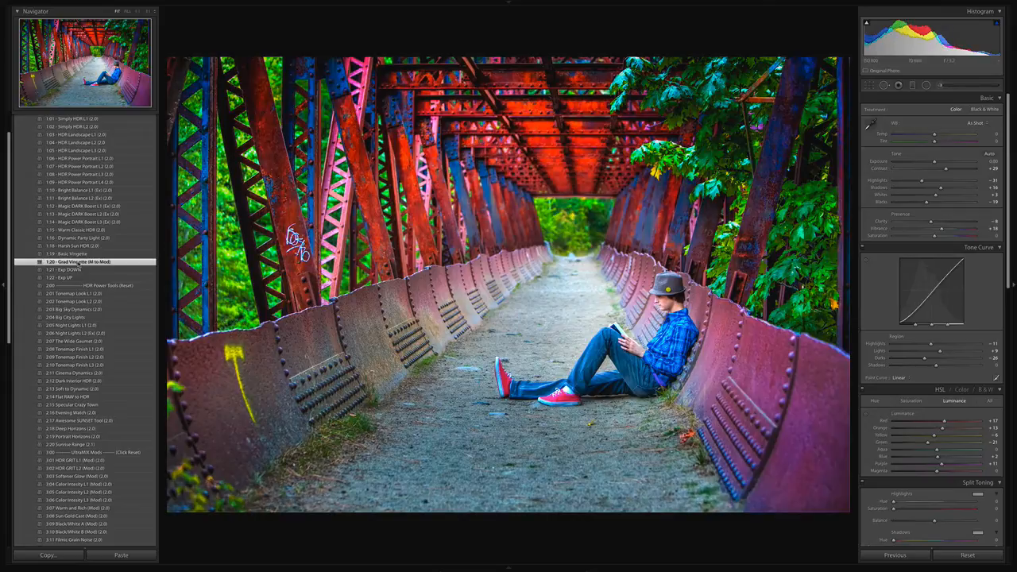
{"action": "key", "text": "ctrl+z"}
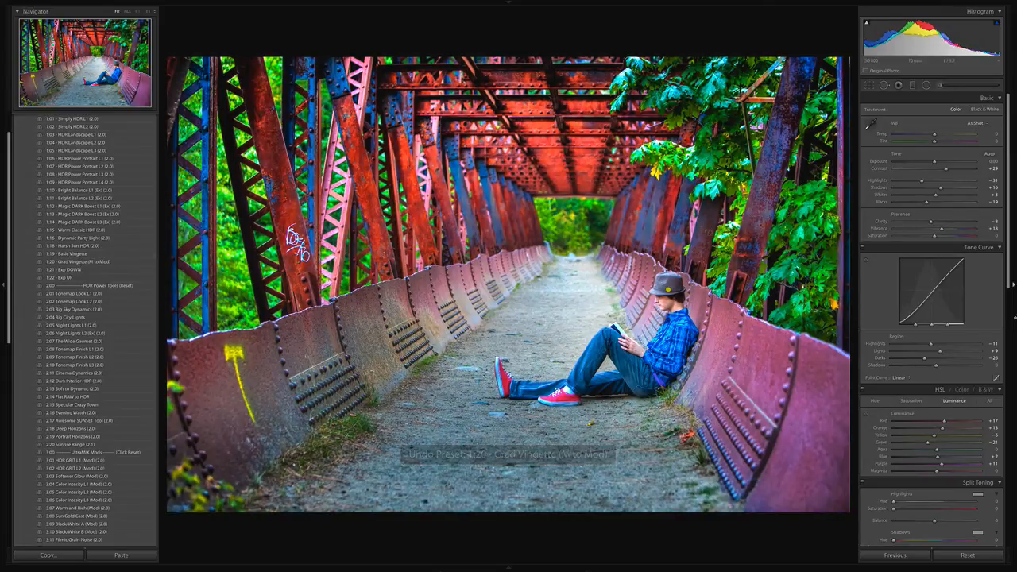
Apply the 1:20 Grad Vingette (M to Mod) preset to the bridge photo and move the upper graduated filter's lower boundary slightly up.
{"action": "scroll", "coordinate": [985, 408], "scroll_direction": "down", "scroll_amount": 5}
{"action": "left_click", "coordinate": [72, 262]}
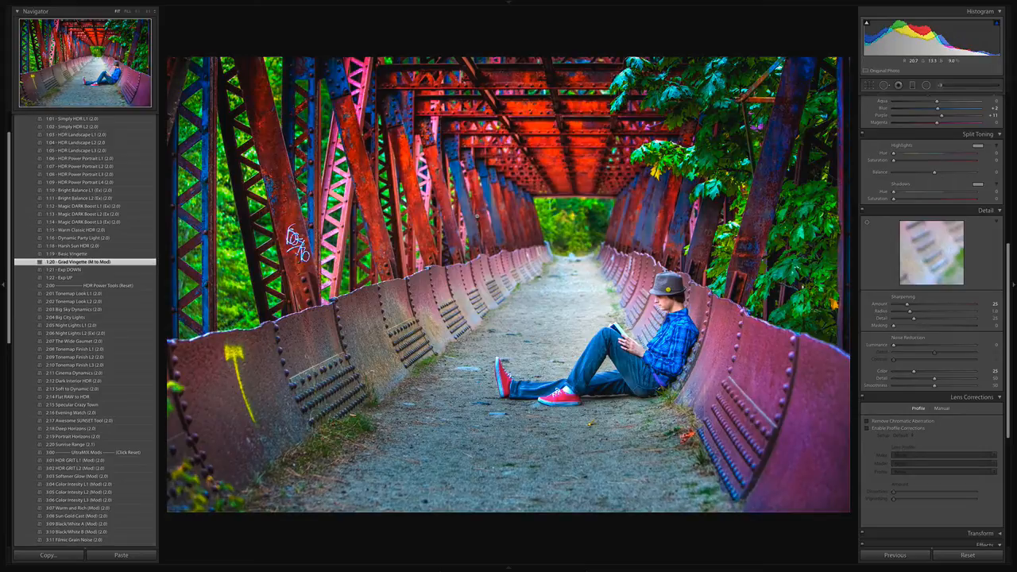
{"action": "key", "text": "m"}
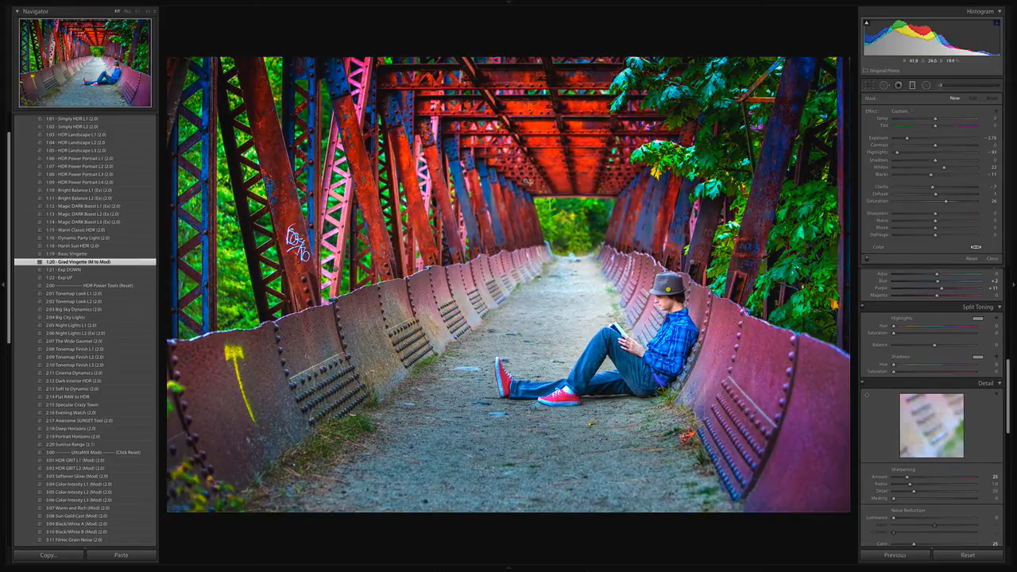
{"action": "left_click", "coordinate": [525, 182]}
{"action": "mouse_move", "coordinate": [532, 241]}
{"action": "left_mouse_down"}
{"action": "mouse_move", "coordinate": [534, 181]}
{"action": "mouse_move", "coordinate": [534, 244]}
{"action": "mouse_move", "coordinate": [534, 235]}
{"action": "left_mouse_up"}
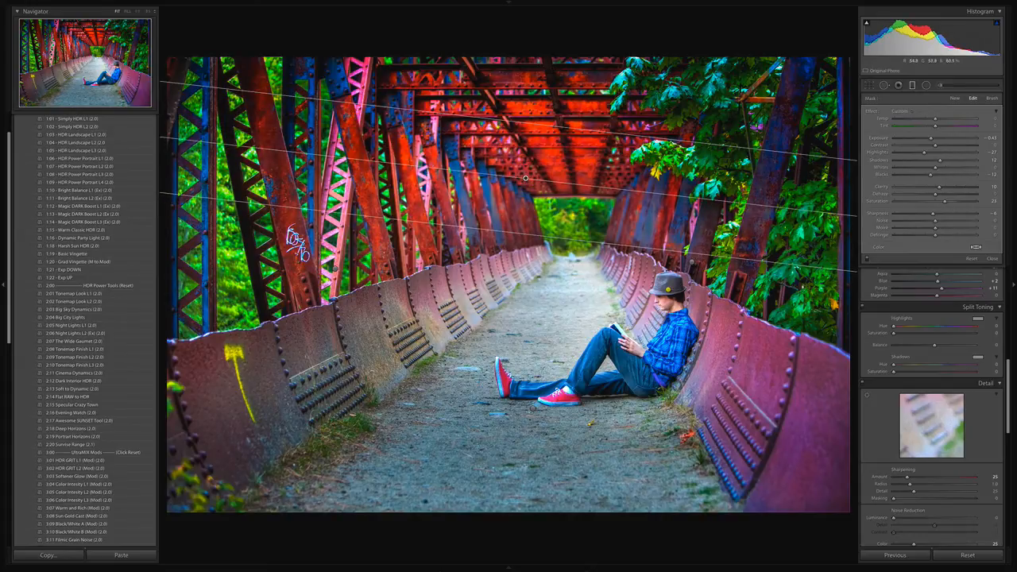
Set the bridge photo's lower graduated filter to exposure -0.81, and the upper one to exposure -0.23 with slightly negative saturation.
{"action": "left_click", "coordinate": [533, 408]}
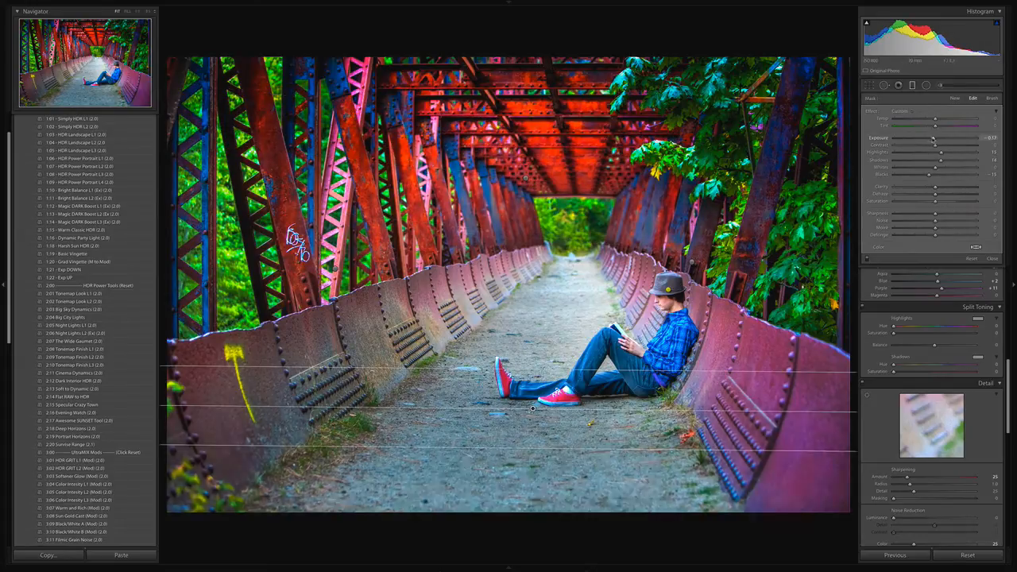
{"action": "left_click_drag", "start_coordinate": [924, 138], "coordinate": [927, 139]}
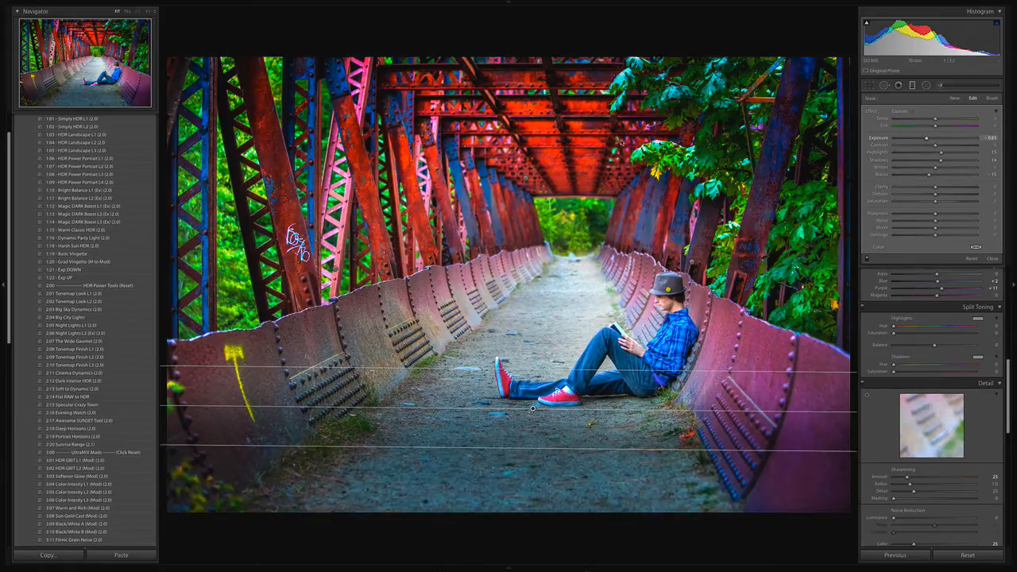
{"action": "left_click", "coordinate": [526, 178]}
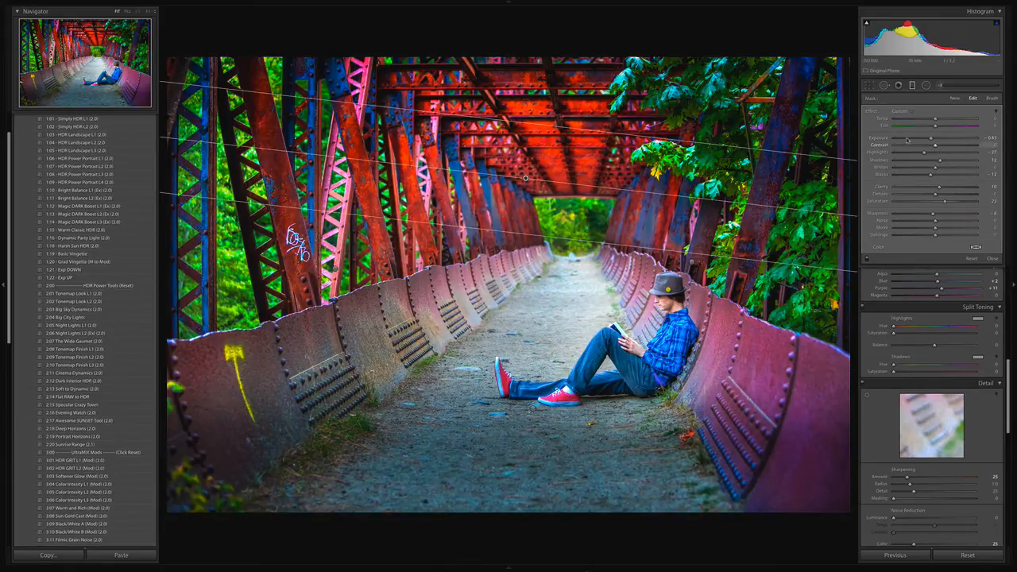
{"action": "left_click_drag", "start_coordinate": [934, 138], "coordinate": [934, 139]}
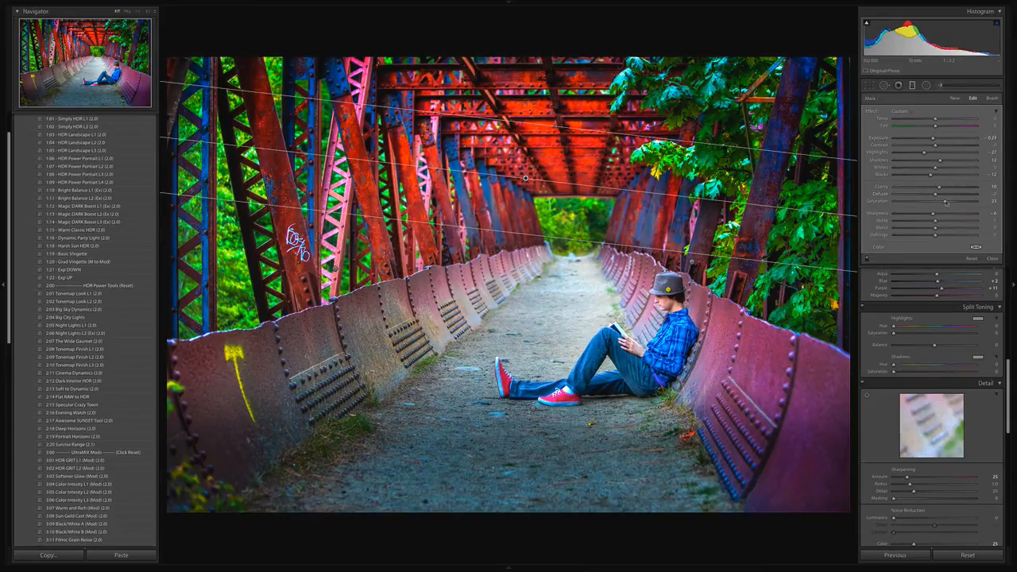
{"action": "left_click_drag", "start_coordinate": [945, 200], "coordinate": [927, 202]}
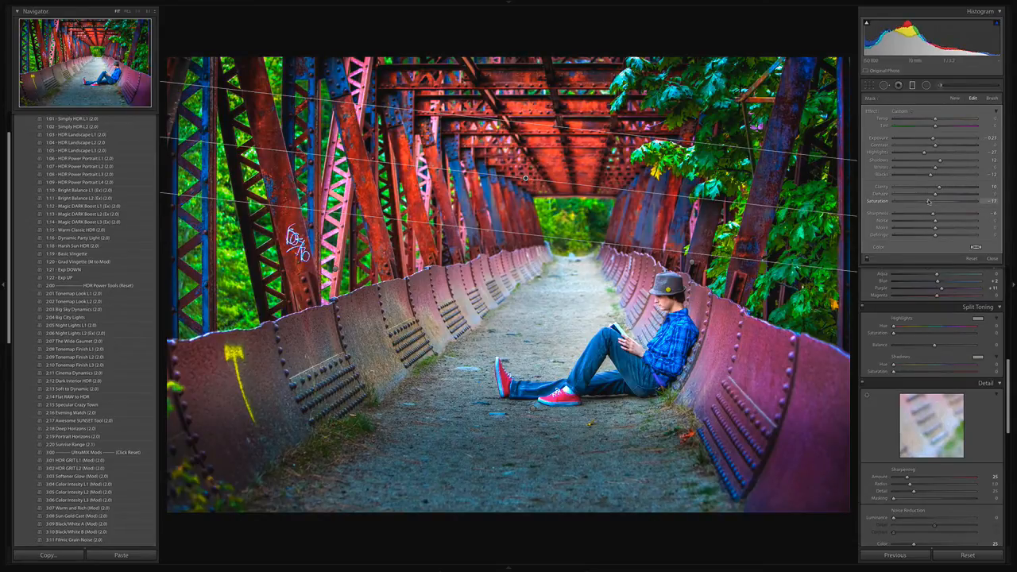
{"action": "left_click", "coordinate": [992, 258]}
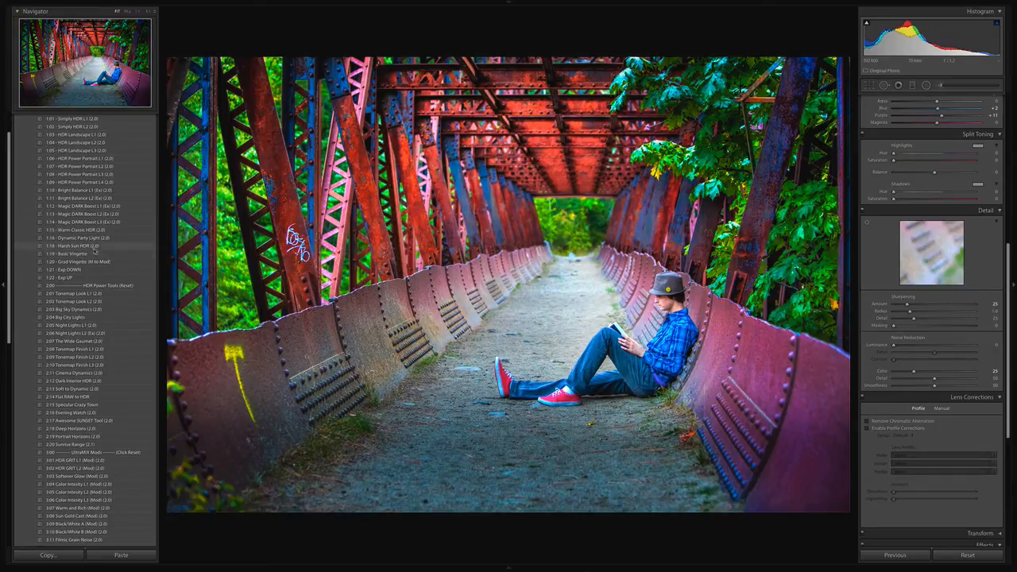
{"action": "scroll", "coordinate": [94, 249], "scroll_direction": "up", "scroll_amount": 2}
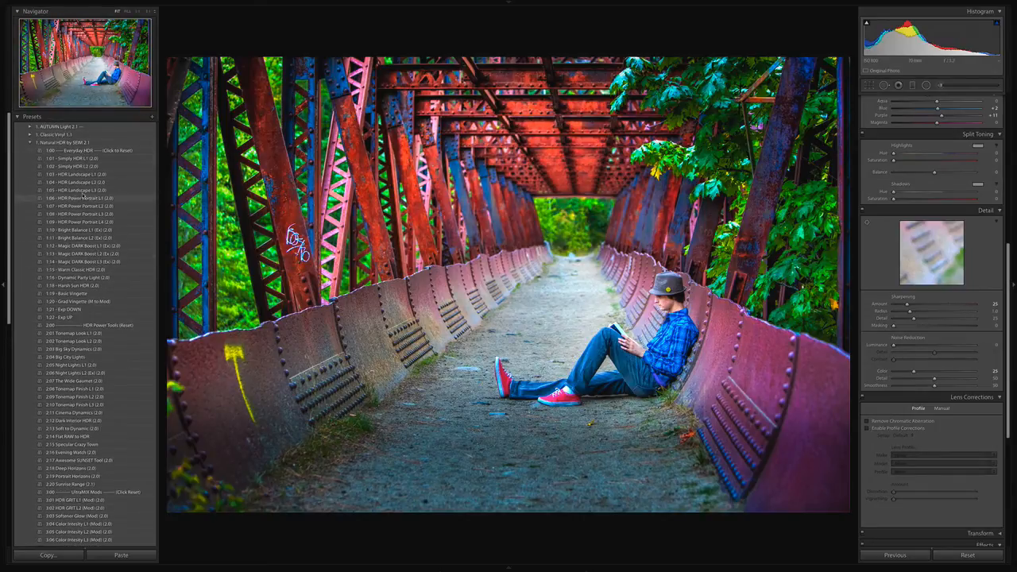
{"action": "scroll", "coordinate": [99, 349], "scroll_direction": "down", "scroll_amount": 2}
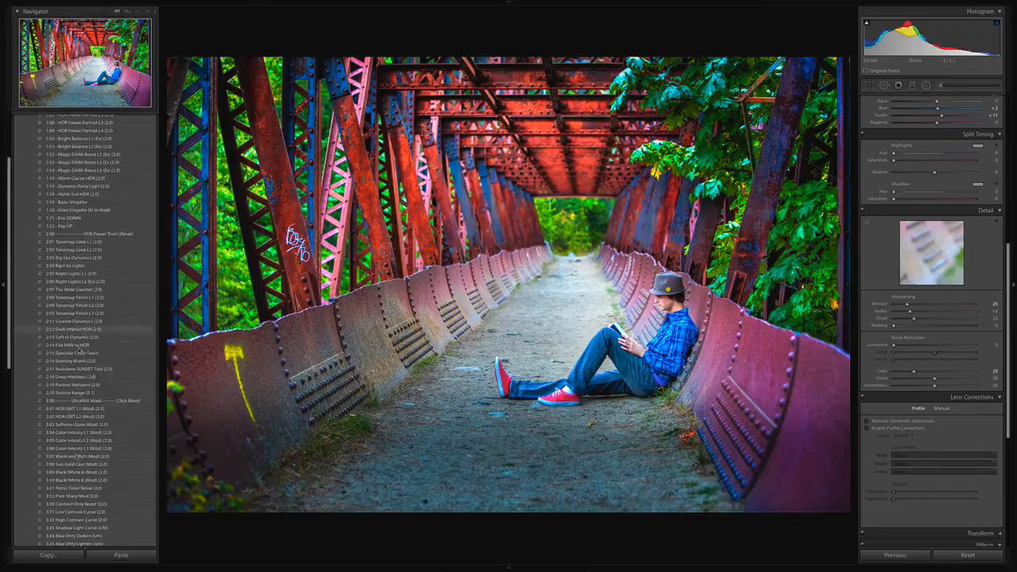
{"action": "scroll", "coordinate": [117, 313], "scroll_direction": "down", "scroll_amount": 6}
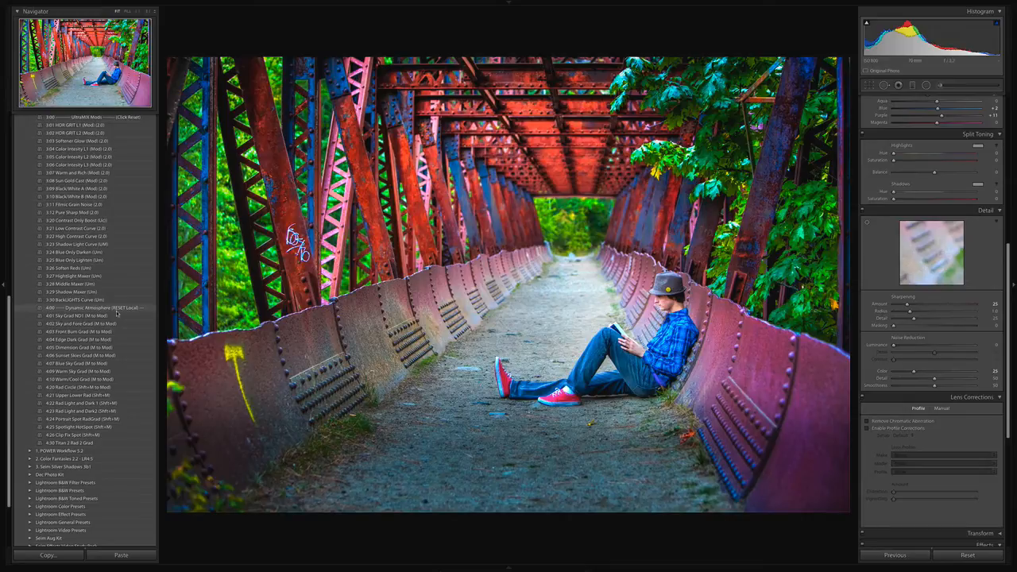
{"action": "scroll", "coordinate": [112, 314], "scroll_direction": "up", "scroll_amount": 8}
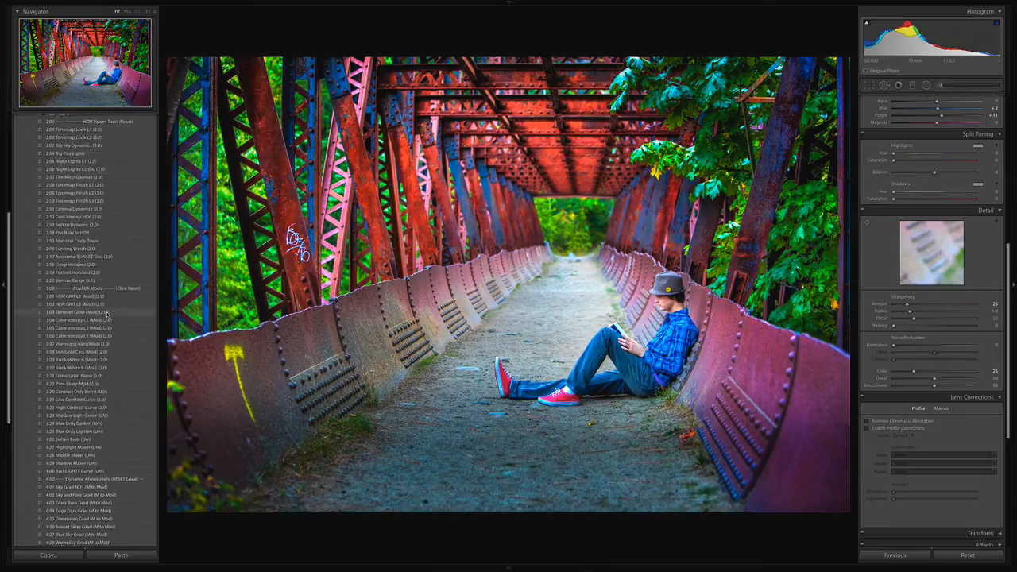
Check which settings a new develop preset can store and leave the dialog without creating one.
{"action": "scroll", "coordinate": [107, 314], "scroll_direction": "down", "scroll_amount": 1}
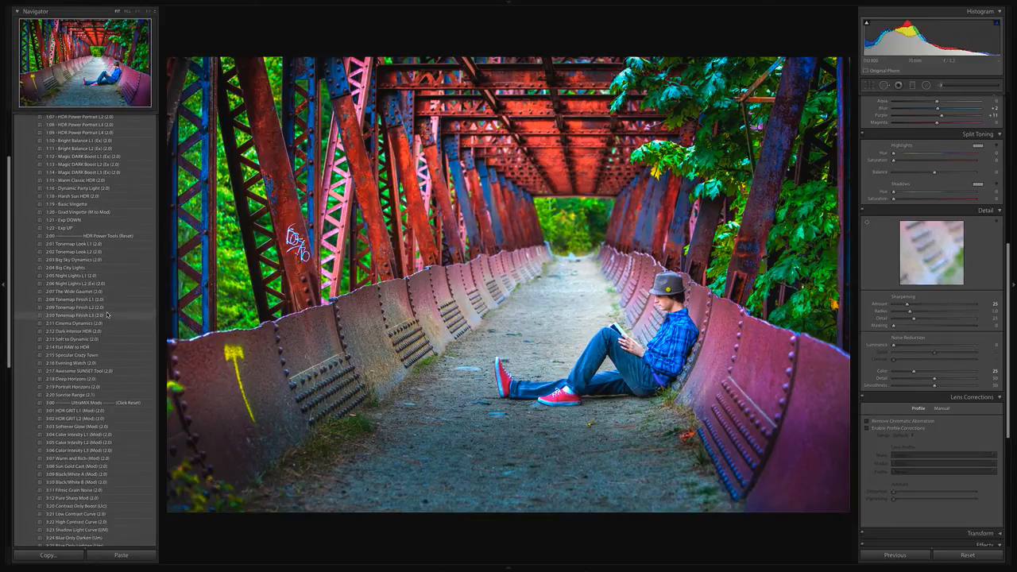
{"action": "scroll", "coordinate": [87, 270], "scroll_direction": "down", "scroll_amount": 4}
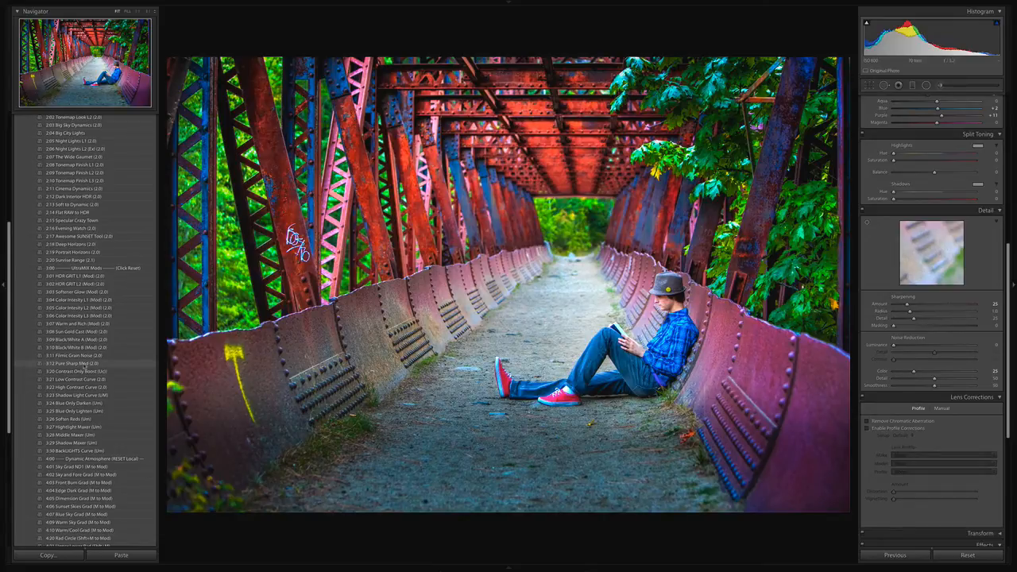
{"action": "scroll", "coordinate": [83, 365], "scroll_direction": "up", "scroll_amount": 6}
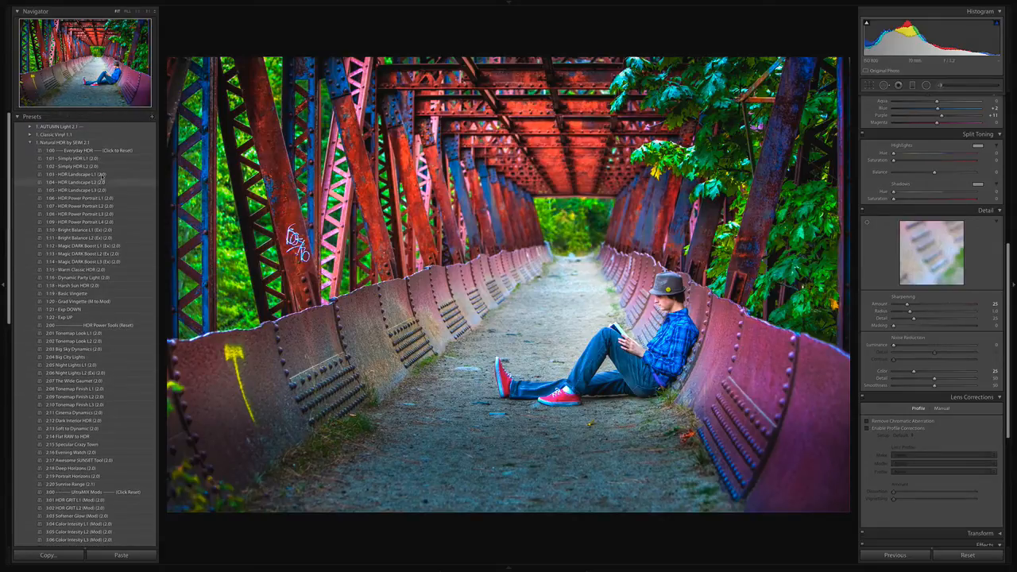
{"action": "left_click", "coordinate": [152, 117]}
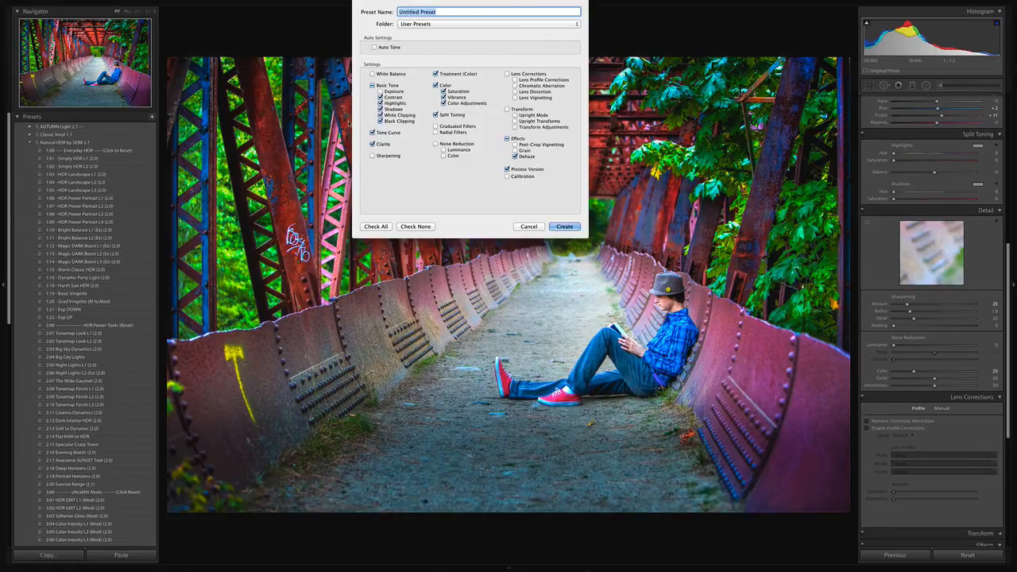
{"action": "left_click", "coordinate": [528, 226]}
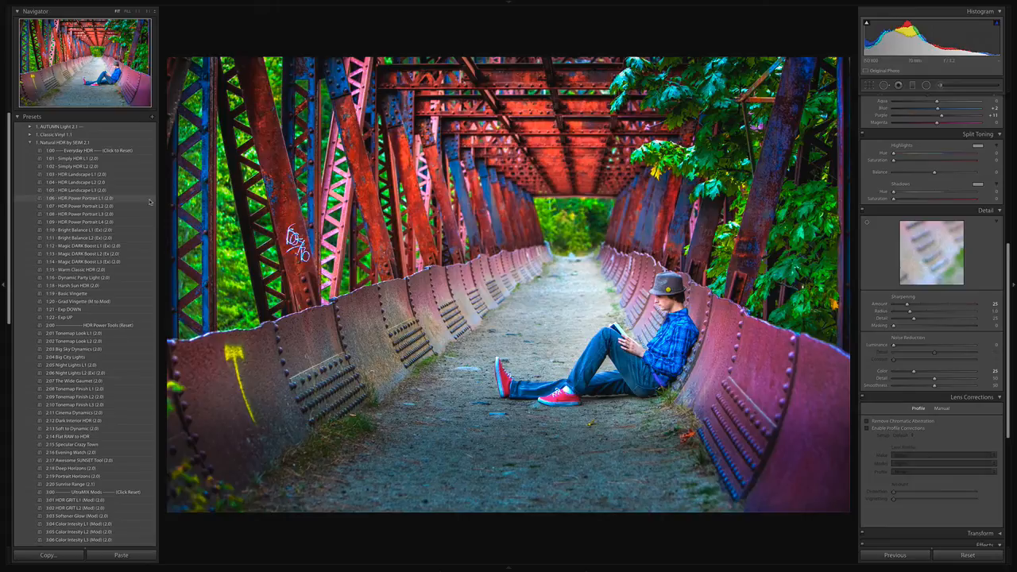
Look through the whole Natural HDR collection, down to the Dynamic Atmosphere presets and back to the Everyday HDR group.
{"action": "scroll", "coordinate": [93, 362], "scroll_direction": "down", "scroll_amount": 10}
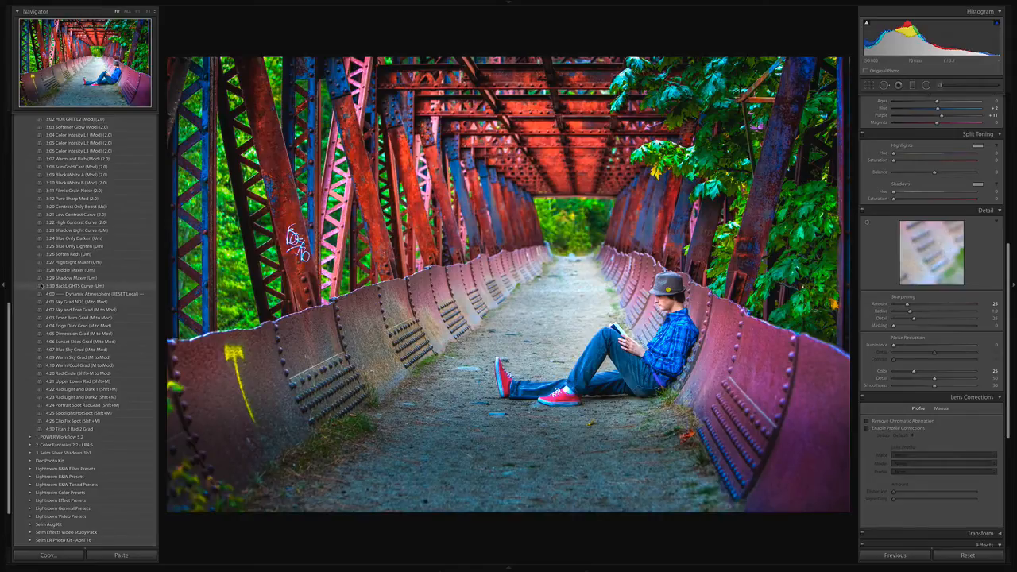
{"action": "scroll", "coordinate": [79, 199], "scroll_direction": "up", "scroll_amount": 8}
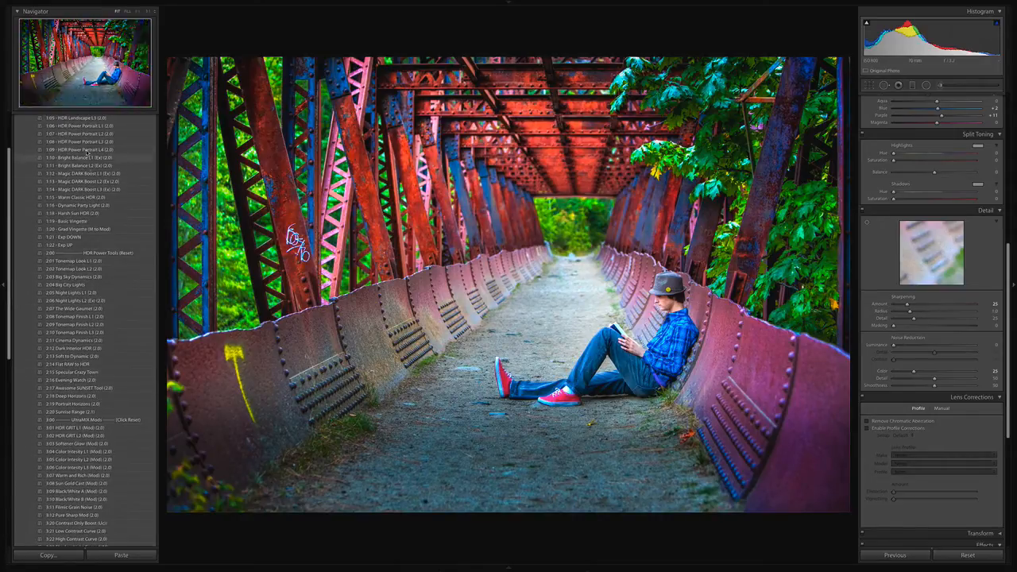
{"action": "scroll", "coordinate": [83, 157], "scroll_direction": "up", "scroll_amount": 3}
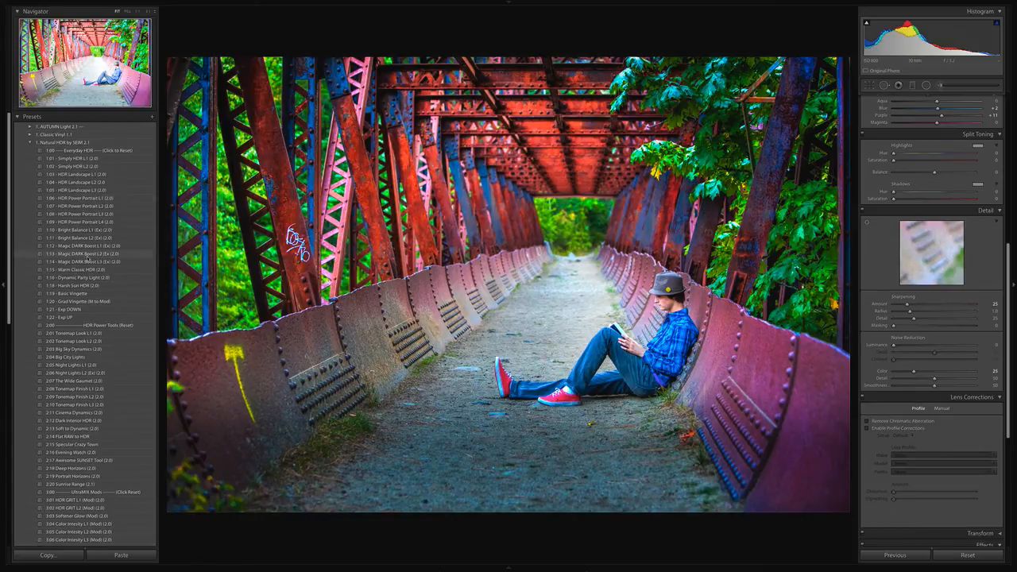
{"action": "scroll", "coordinate": [83, 254], "scroll_direction": "down", "scroll_amount": 3}
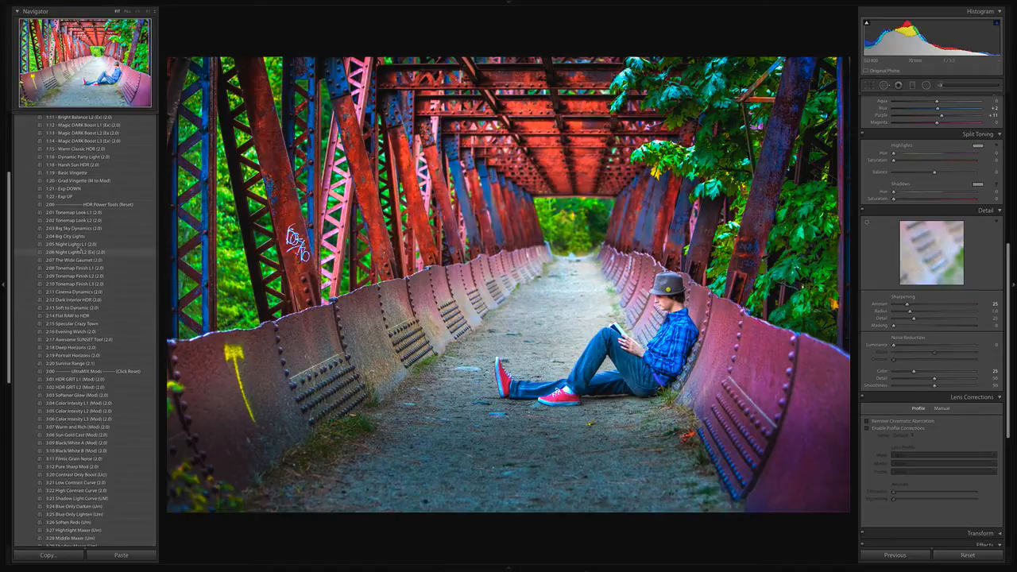
{"action": "scroll", "coordinate": [82, 248], "scroll_direction": "up", "scroll_amount": 1}
{"action": "scroll", "coordinate": [83, 247], "scroll_direction": "up", "scroll_amount": 2}
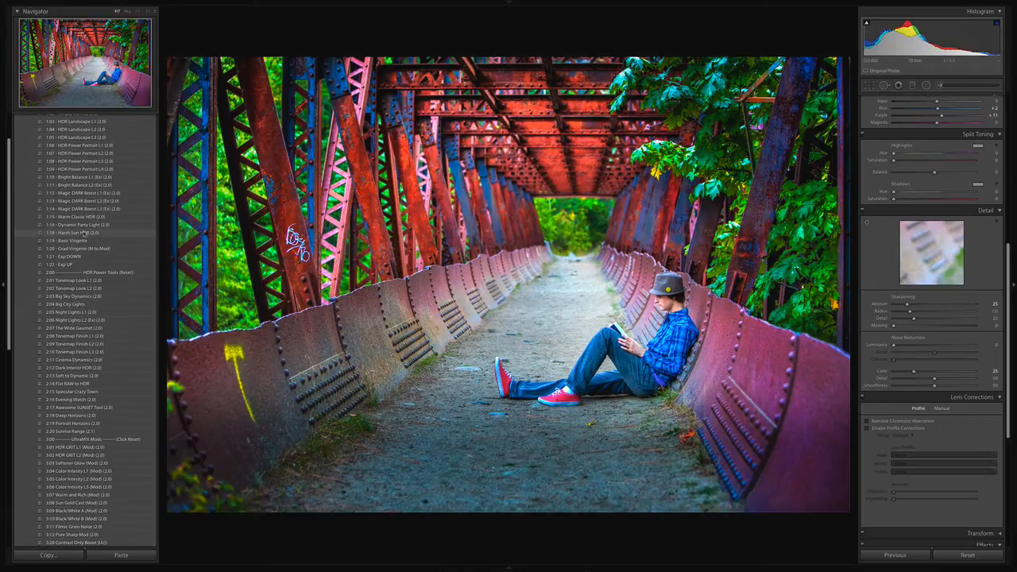
{"action": "scroll", "coordinate": [84, 233], "scroll_direction": "up", "scroll_amount": 2}
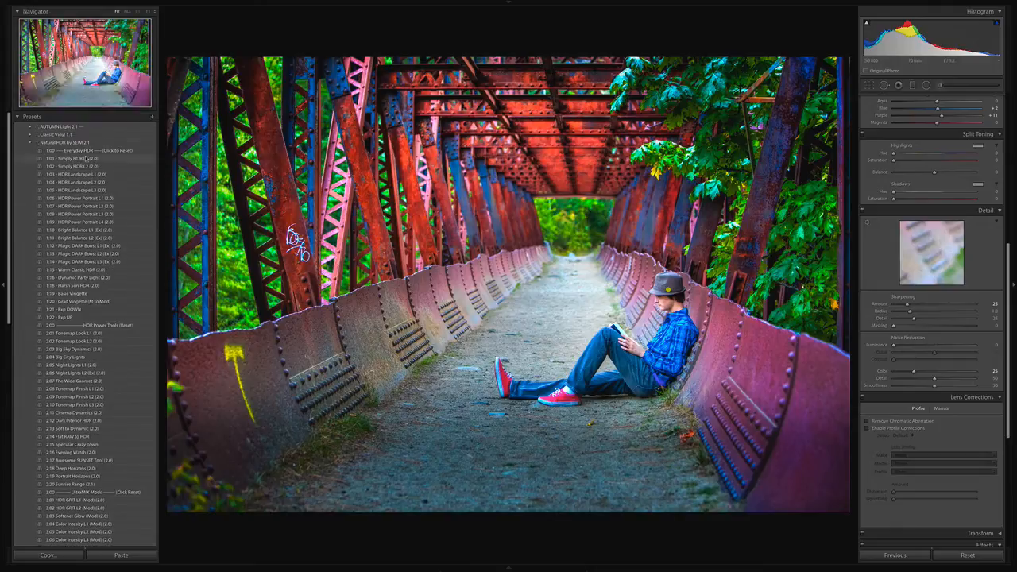
Try the 1:07 HDR Power Portrait L2 and 2:04 Big City Lights presets on the bridge photo and undo each one.
{"action": "left_click", "coordinate": [78, 207]}
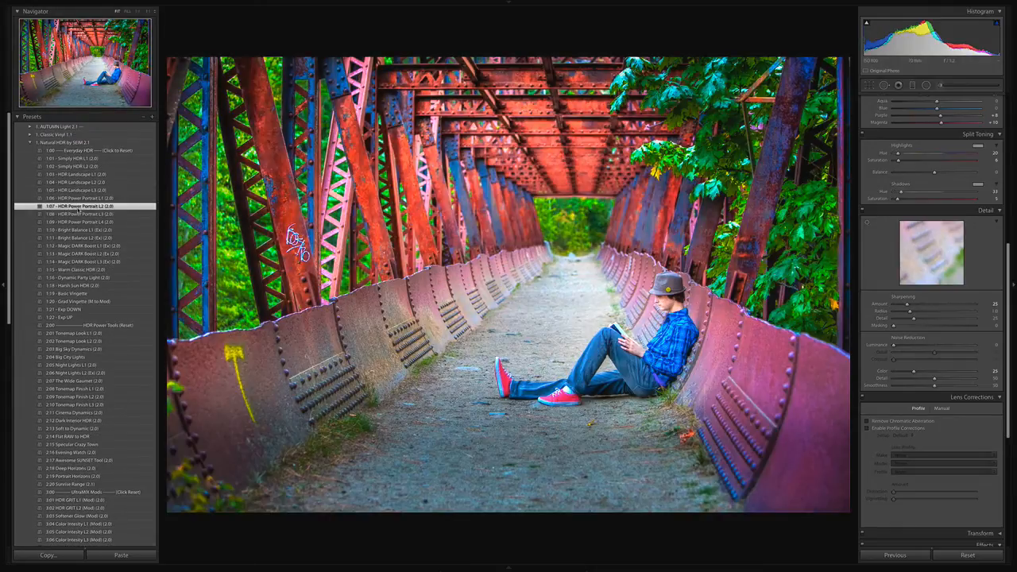
{"action": "key", "text": "ctrl+z"}
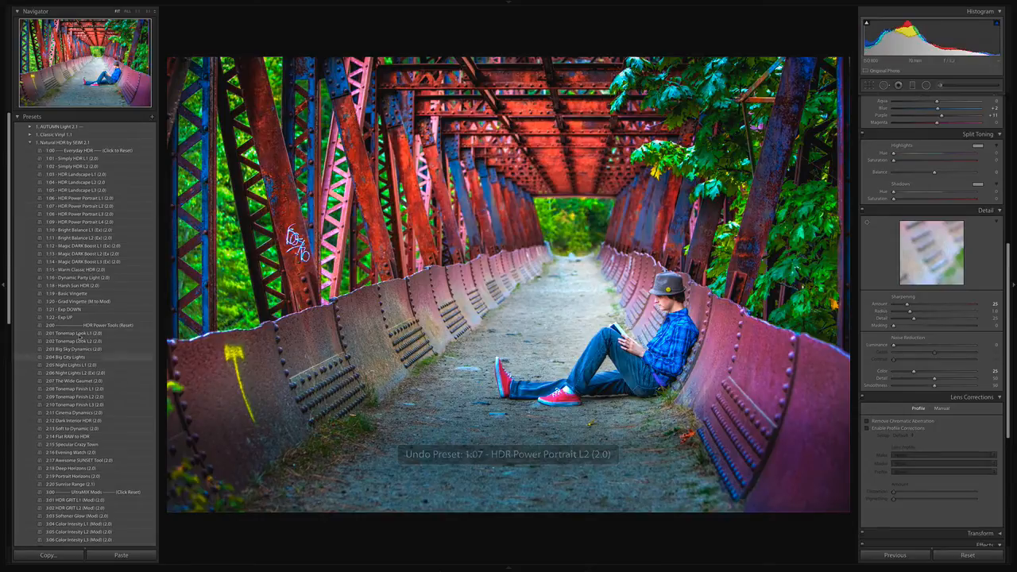
{"action": "scroll", "coordinate": [92, 226], "scroll_direction": "down", "scroll_amount": 3}
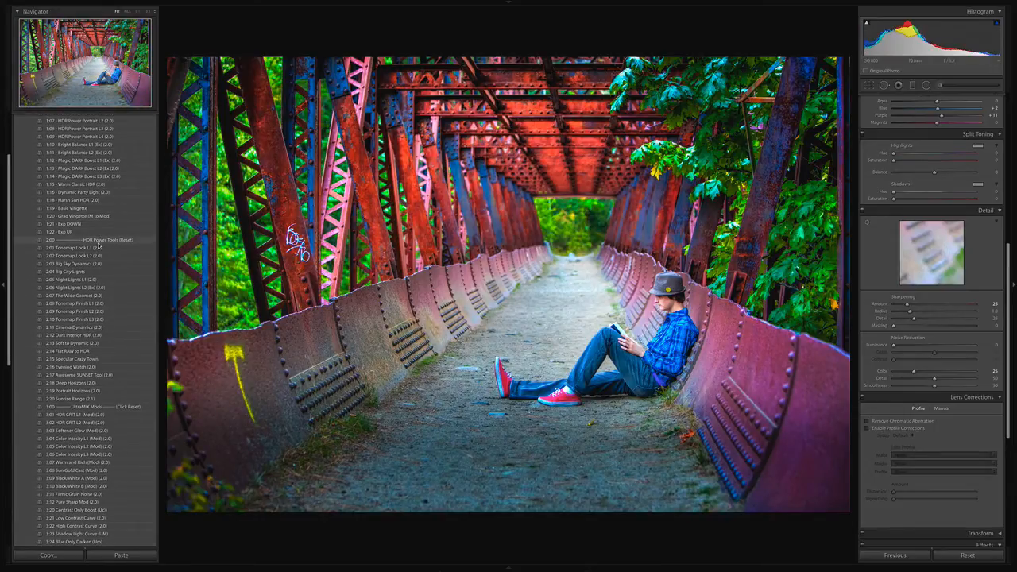
{"action": "left_click", "coordinate": [79, 273]}
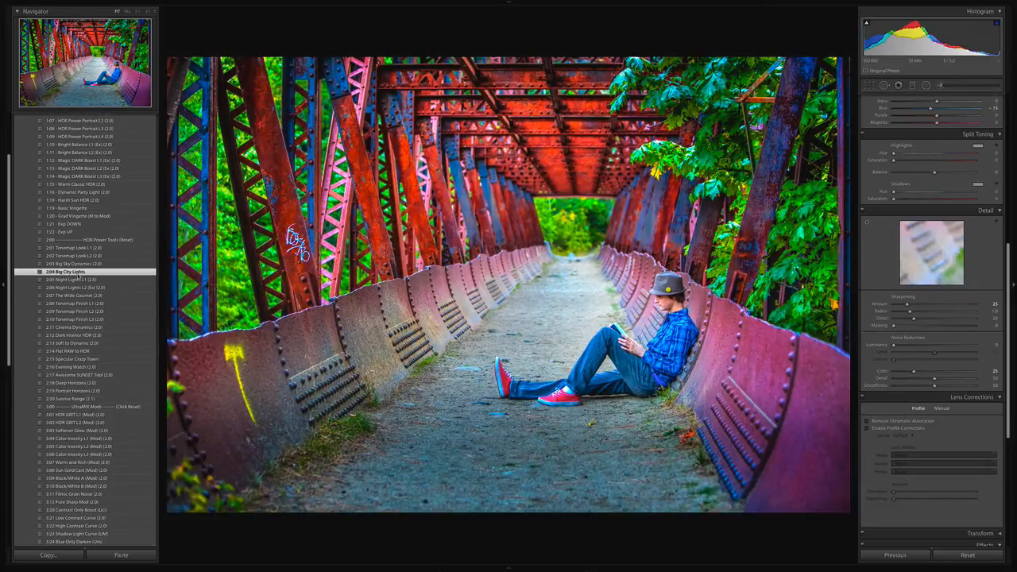
{"action": "key", "text": "ctrl+z"}
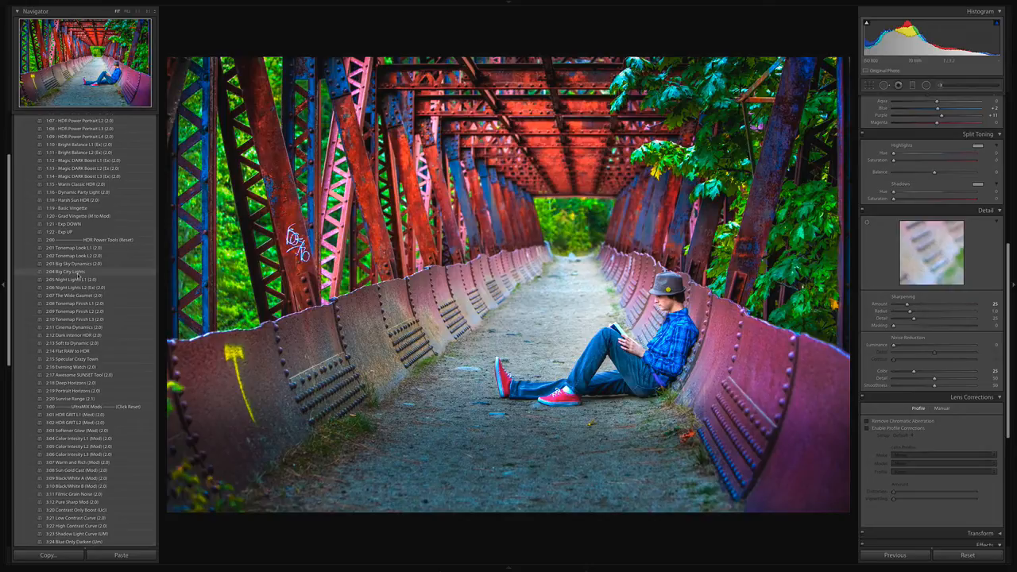
Examine the UltraMIX Mods presets and the bridge photo's basic tone and tone curve settings.
{"action": "scroll", "coordinate": [86, 382], "scroll_direction": "down", "scroll_amount": 2}
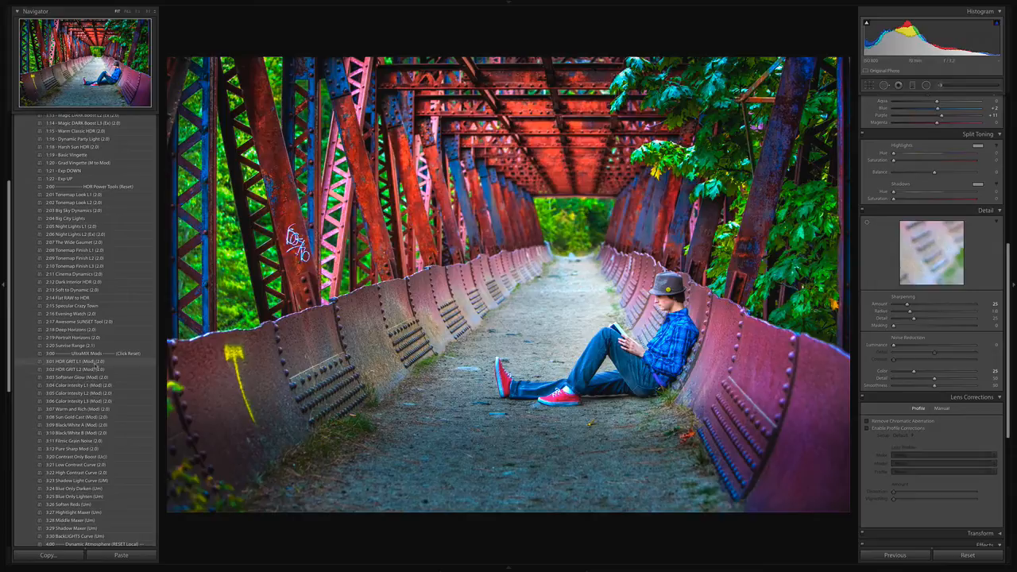
{"action": "scroll", "coordinate": [97, 385], "scroll_direction": "down", "scroll_amount": 5}
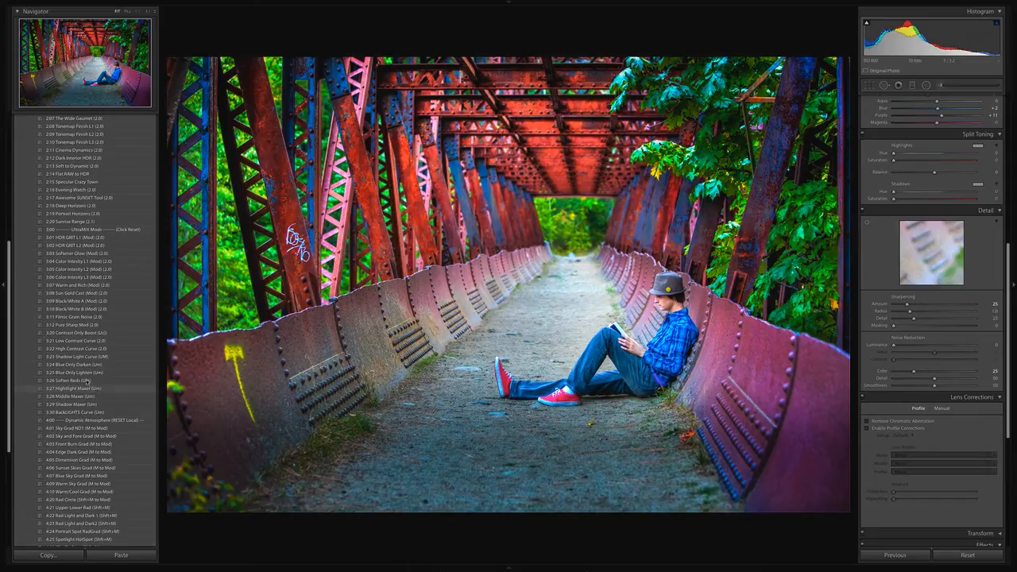
{"action": "scroll", "coordinate": [919, 280], "scroll_direction": "up", "scroll_amount": 5}
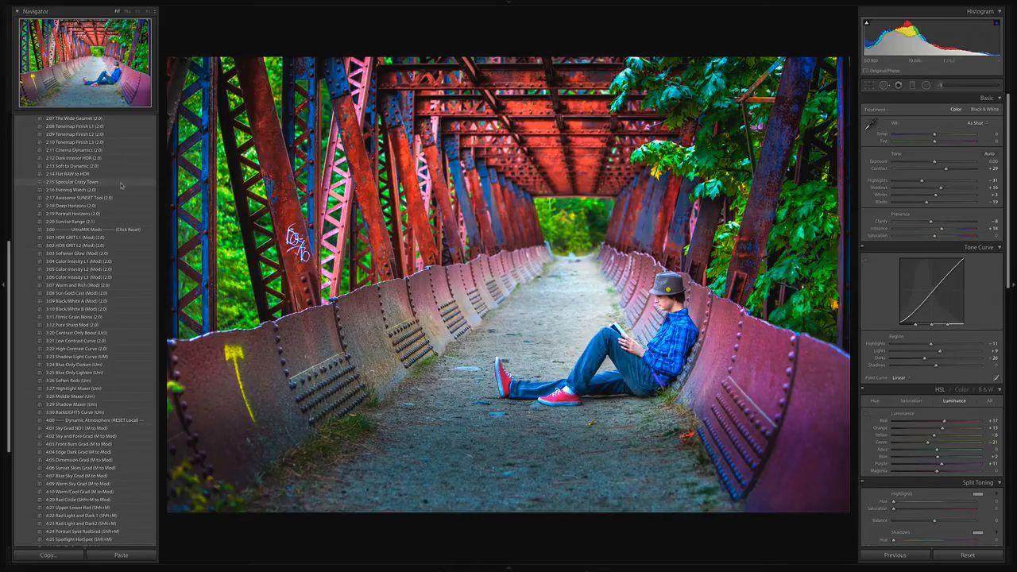
{"action": "scroll", "coordinate": [69, 247], "scroll_direction": "up", "scroll_amount": 5}
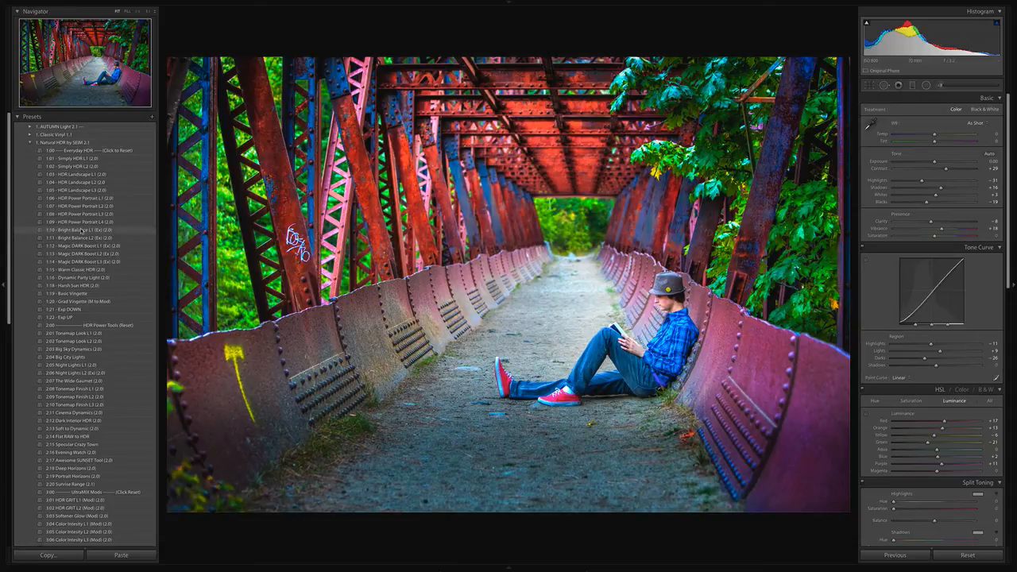
Reset the first ten photos in the library grid with the 1:00 Everyday HDR (Click to Reset) preset.
{"action": "key", "text": "g"}
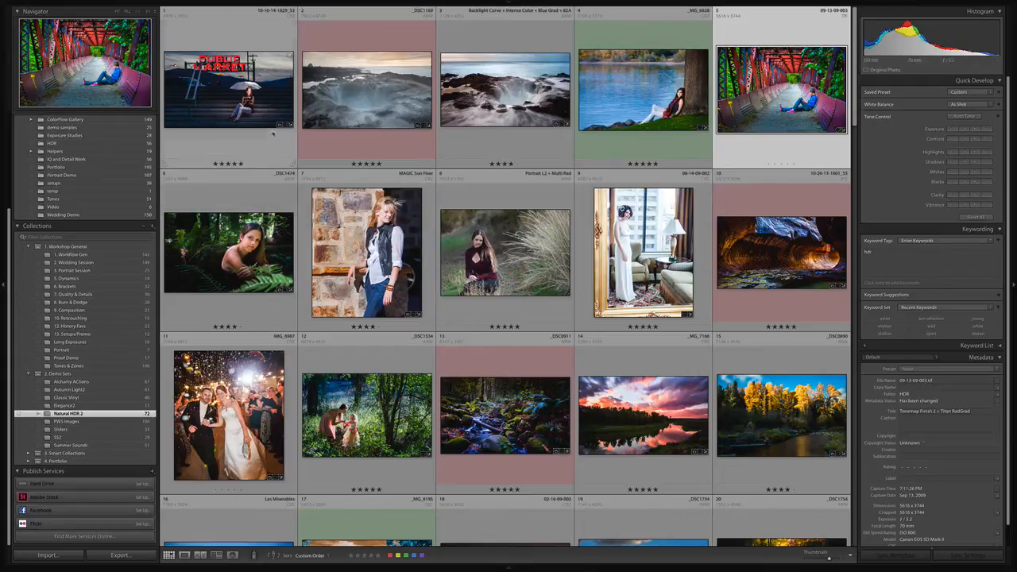
{"action": "left_click", "coordinate": [334, 99]}
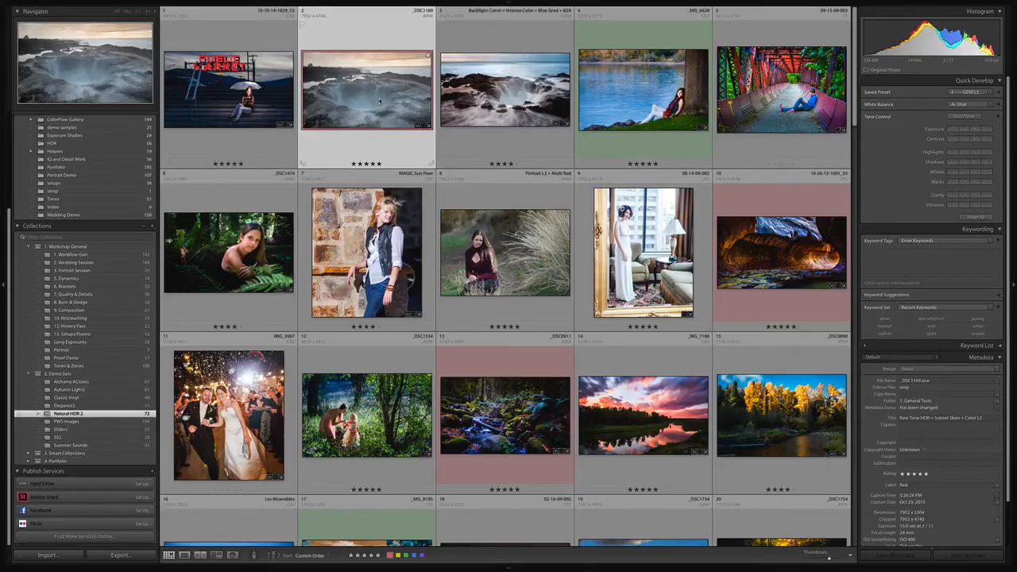
{"action": "left_click", "coordinate": [214, 89]}
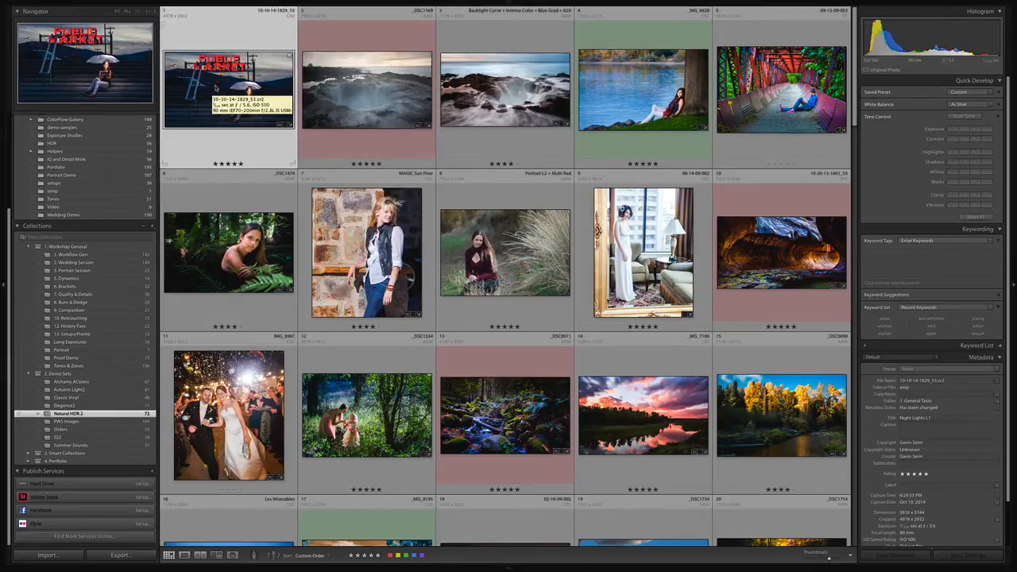
{"action": "left_click", "coordinate": [248, 231], "text": "shift"}
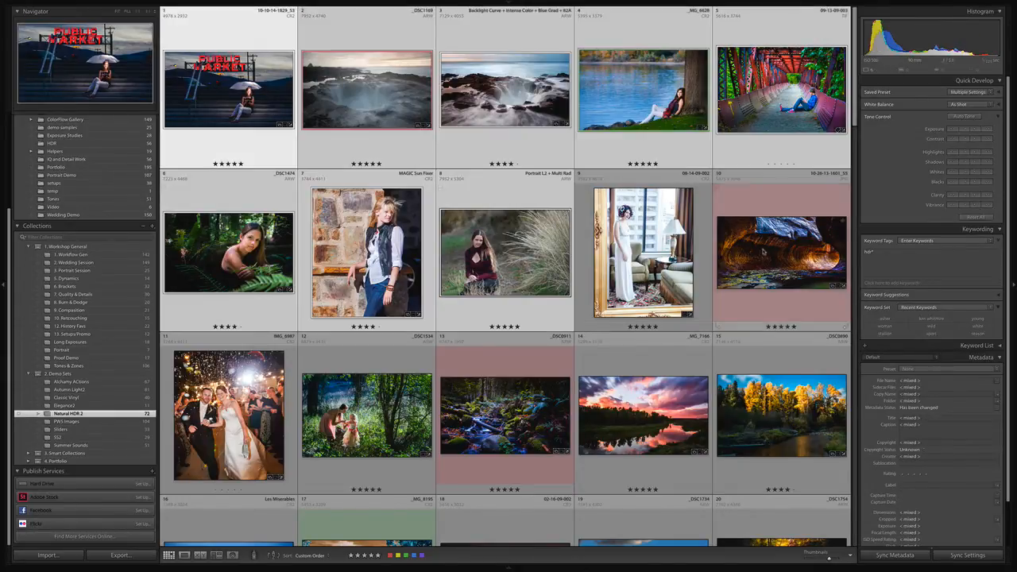
{"action": "left_click", "coordinate": [970, 92]}
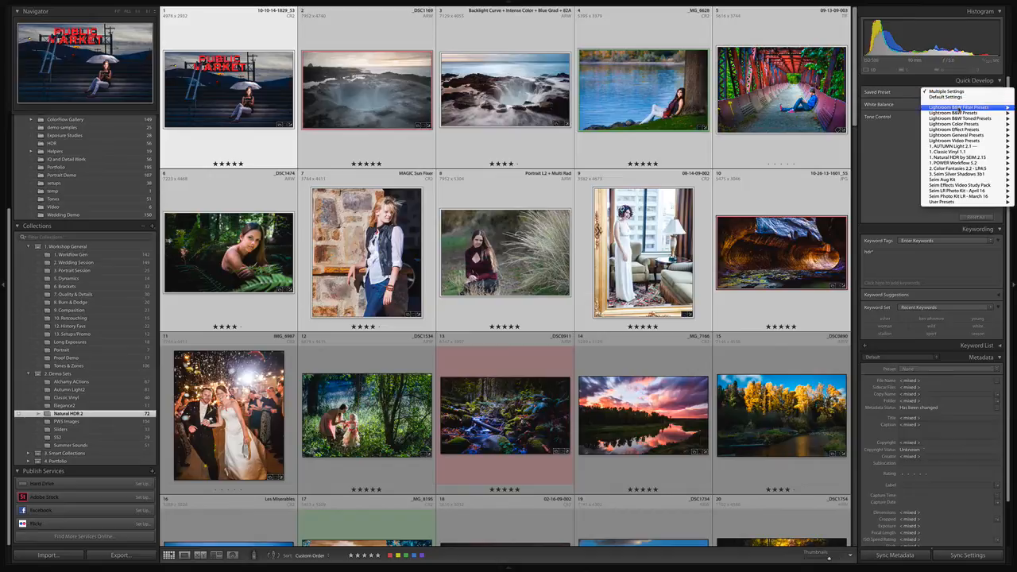
{"action": "mouse_move", "coordinate": [976, 175]}
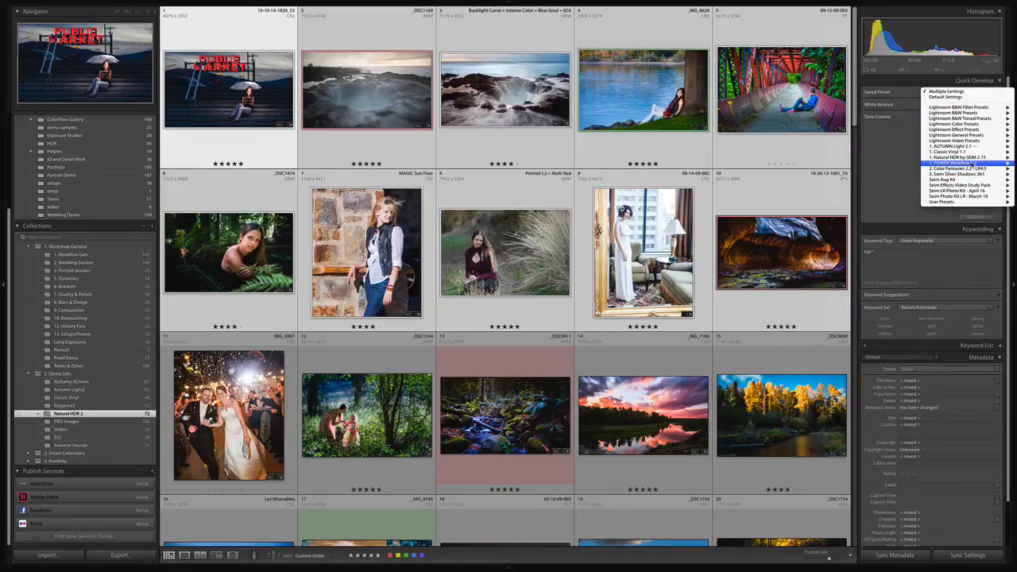
{"action": "mouse_move", "coordinate": [966, 157]}
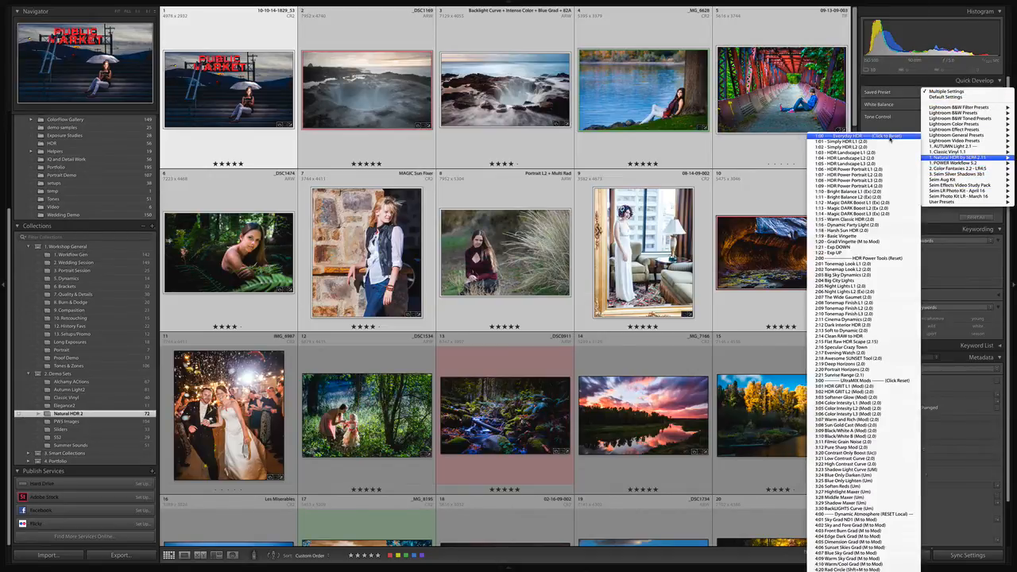
{"action": "left_click", "coordinate": [890, 138]}
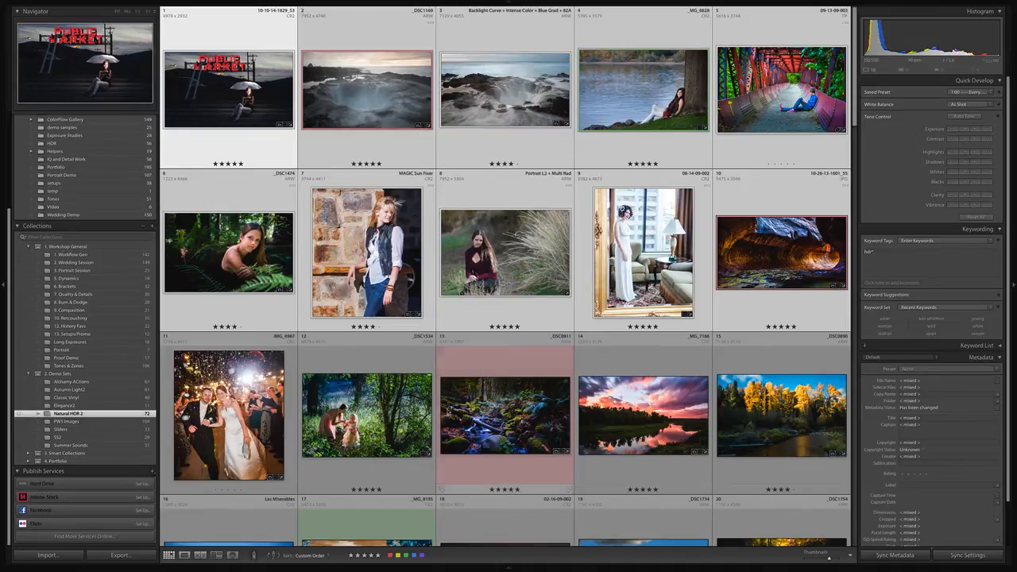
Open the second photo, the ocean sinkhole with the pale sky, for developing and apply the 1:21 Exp DOWN preset.
{"action": "left_click", "coordinate": [391, 410]}
{"action": "left_click", "coordinate": [394, 98]}
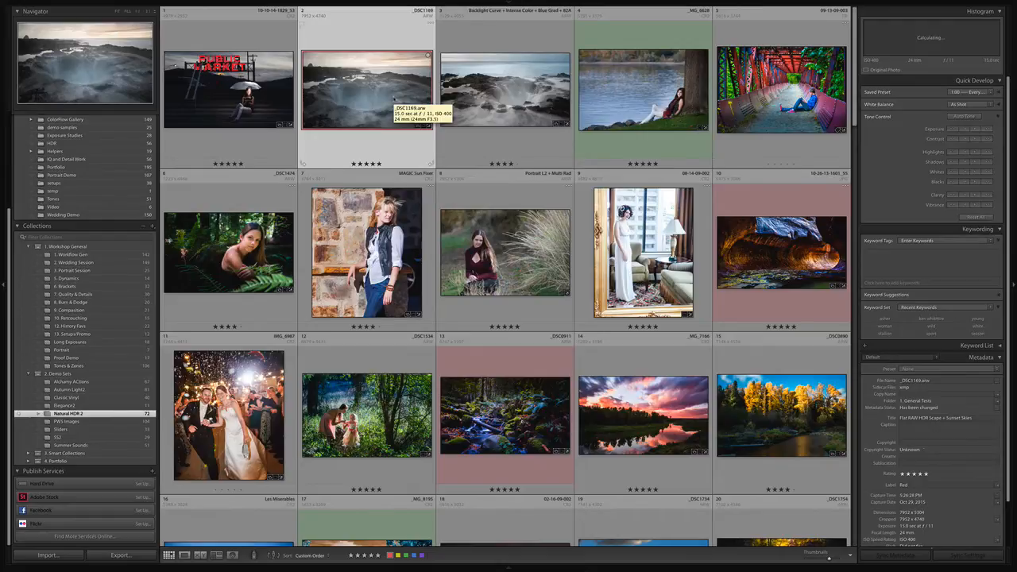
{"action": "key", "text": "d"}
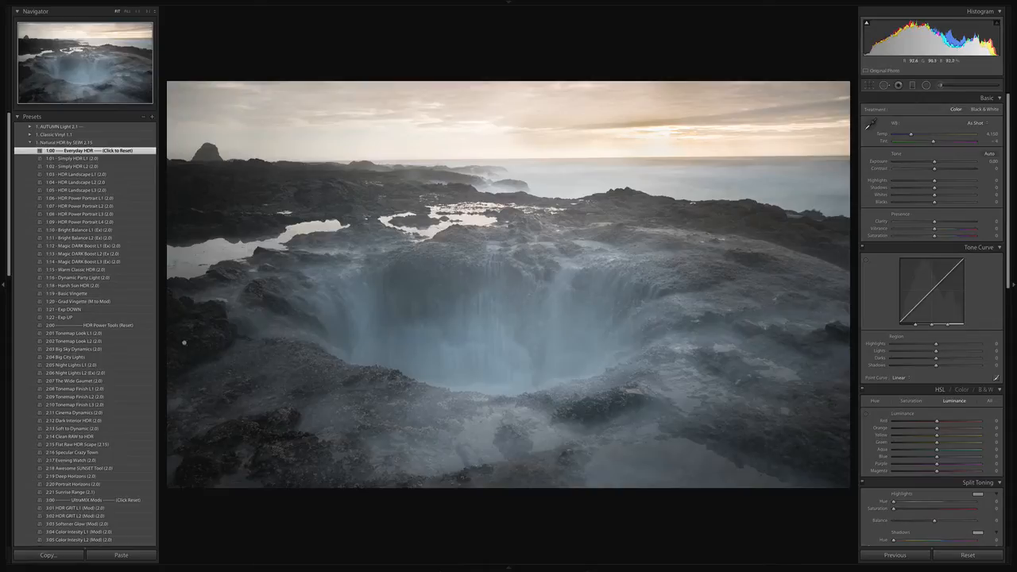
{"action": "key", "text": "Right"}
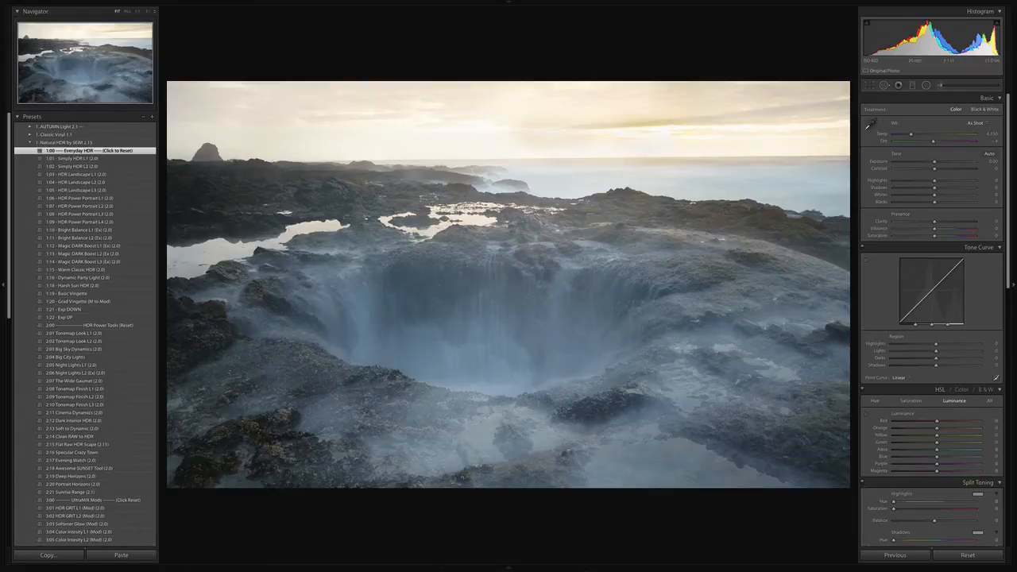
{"action": "left_click", "coordinate": [83, 310]}
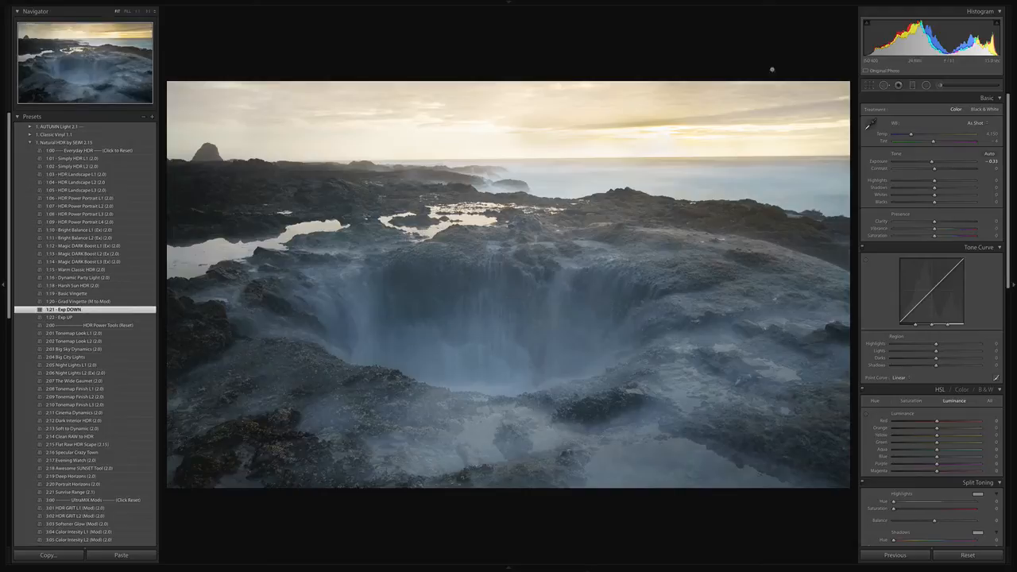
Apply the 2:15 Flat Raw HDR Scape preset to the ocean sinkhole photo and review its develop settings.
{"action": "scroll", "coordinate": [71, 350], "scroll_direction": "down", "scroll_amount": 5}
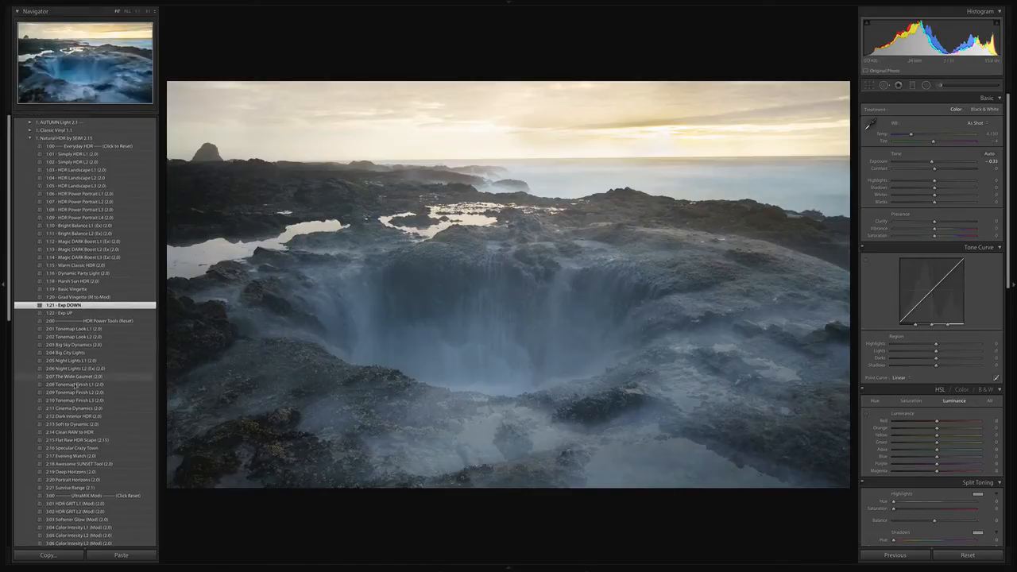
{"action": "scroll", "coordinate": [87, 382], "scroll_direction": "down", "scroll_amount": 1}
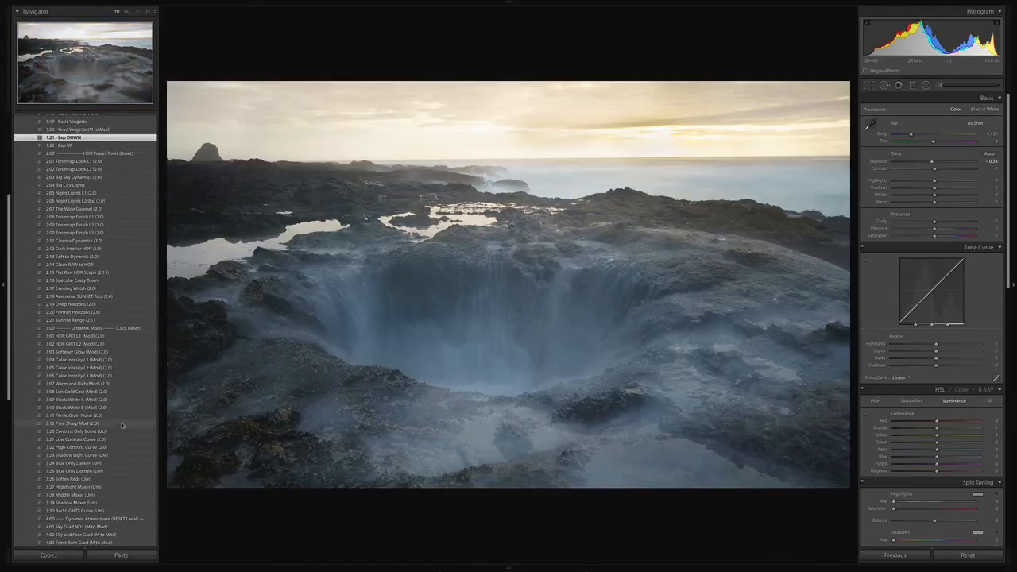
{"action": "scroll", "coordinate": [93, 390], "scroll_direction": "up", "scroll_amount": 3}
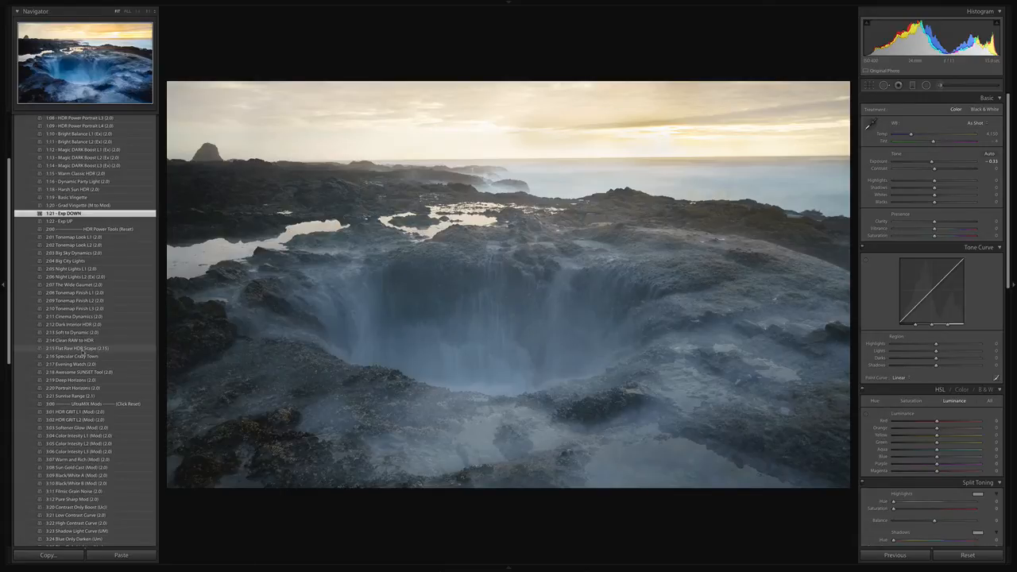
{"action": "left_click", "coordinate": [81, 348]}
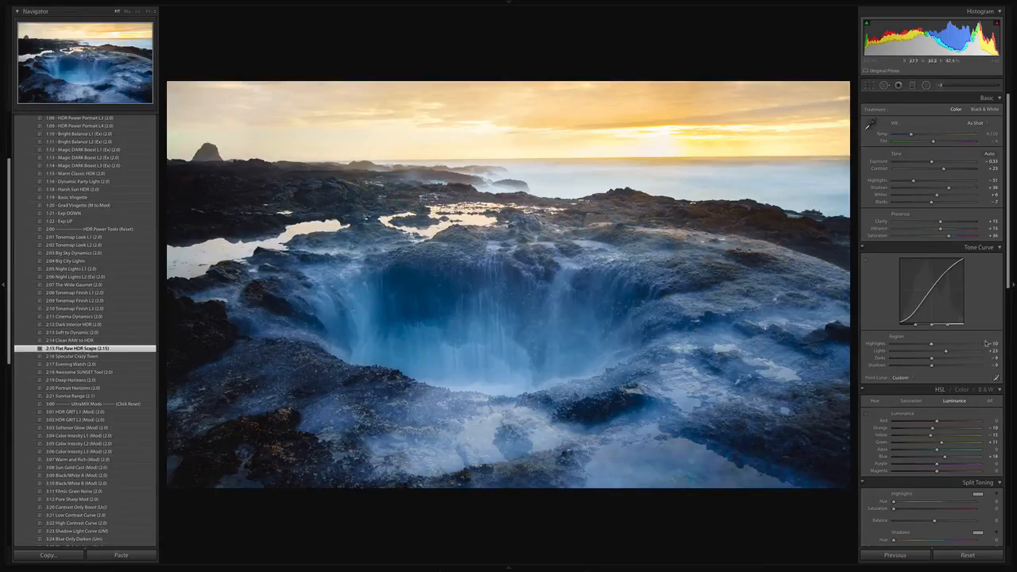
{"action": "scroll", "coordinate": [952, 396], "scroll_direction": "down", "scroll_amount": 5}
{"action": "scroll", "coordinate": [957, 513], "scroll_direction": "down", "scroll_amount": 6}
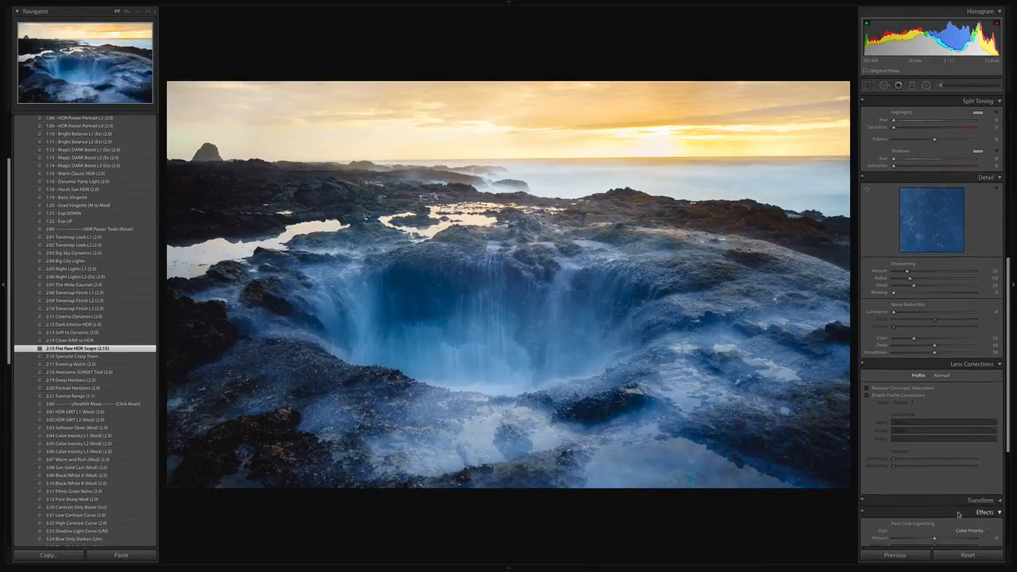
{"action": "scroll", "coordinate": [958, 515], "scroll_direction": "up", "scroll_amount": 11}
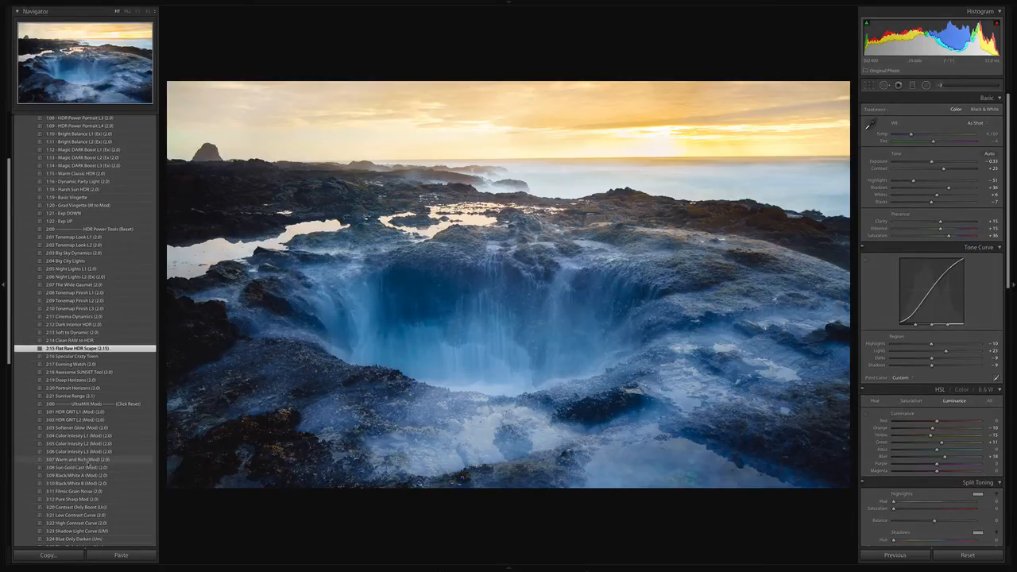
Add the 4:06 Sunset Skies Grad preset to the ocean sinkhole photo to deepen its sunset sky.
{"action": "scroll", "coordinate": [94, 433], "scroll_direction": "down", "scroll_amount": 5}
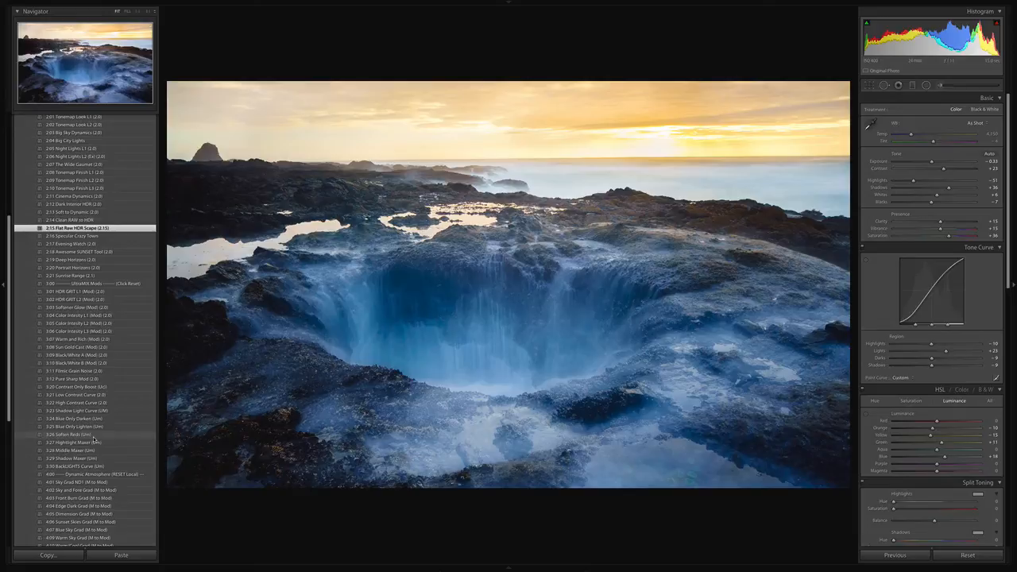
{"action": "scroll", "coordinate": [92, 427], "scroll_direction": "up", "scroll_amount": 8}
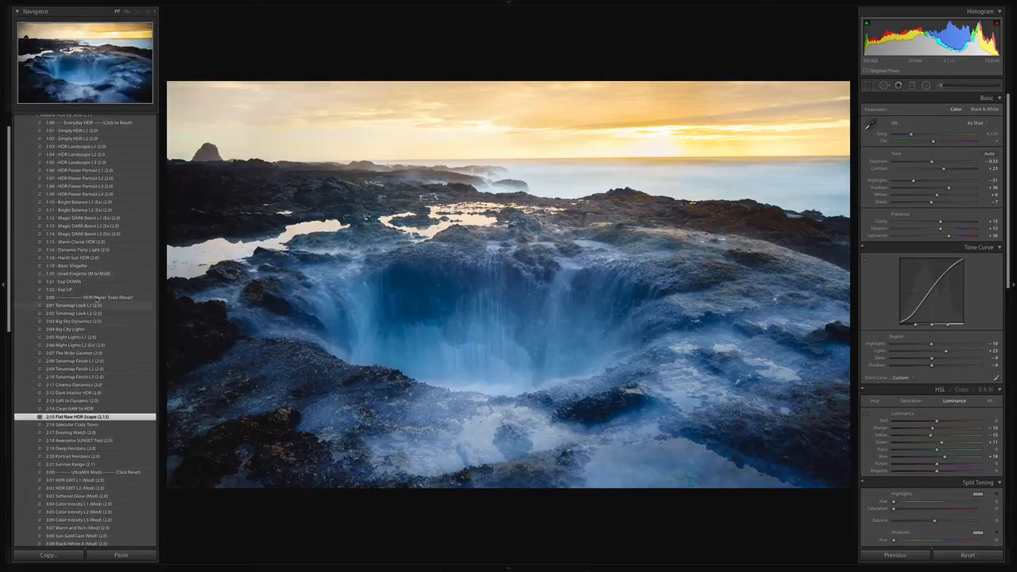
{"action": "scroll", "coordinate": [111, 344], "scroll_direction": "down", "scroll_amount": 9}
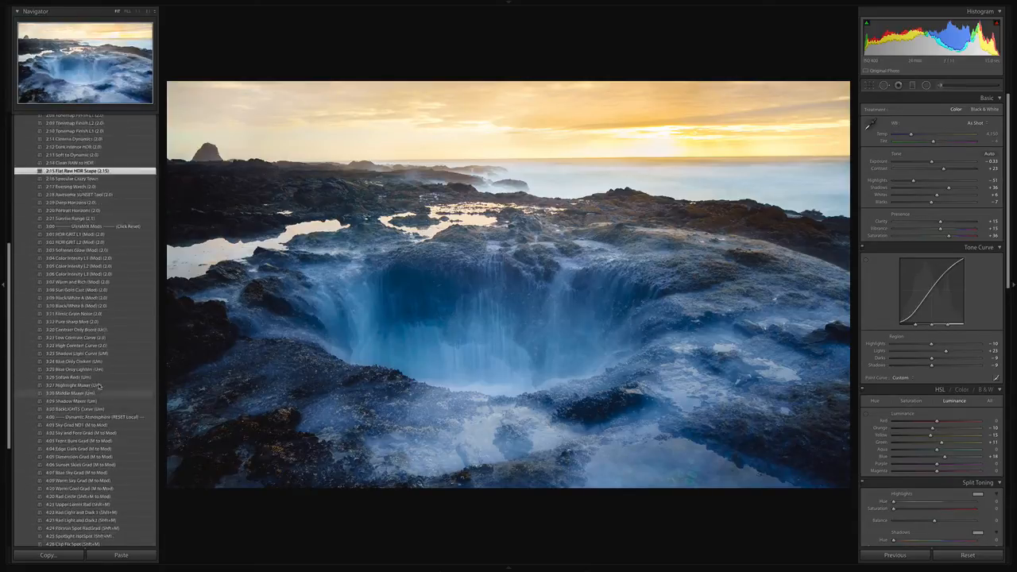
{"action": "scroll", "coordinate": [104, 391], "scroll_direction": "down", "scroll_amount": 1}
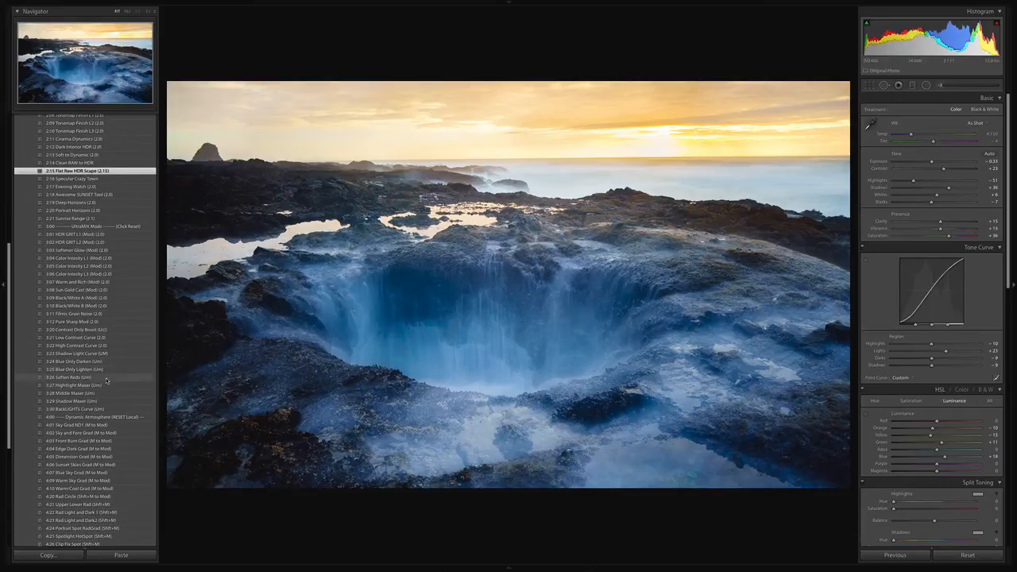
{"action": "scroll", "coordinate": [106, 381], "scroll_direction": "down", "scroll_amount": 1}
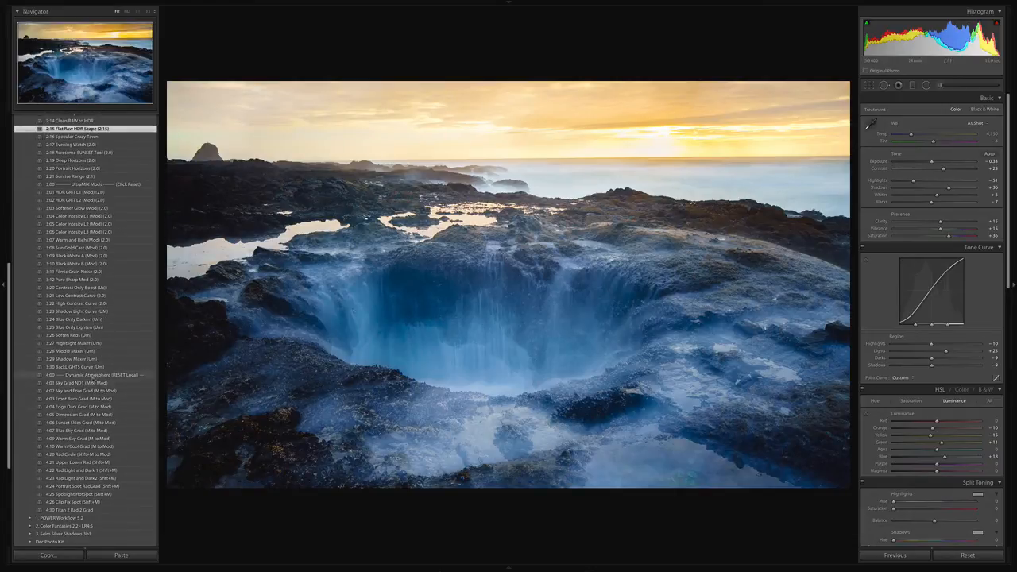
{"action": "left_click", "coordinate": [78, 423]}
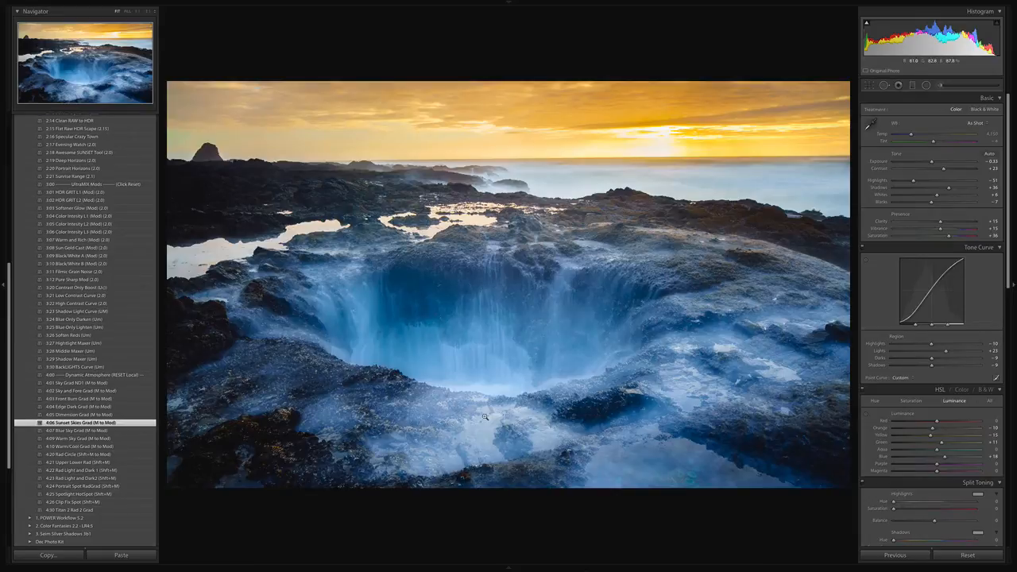
Open the third photo in the library grid, the misty sinkhole with the grey sky, for developing.
{"action": "scroll", "coordinate": [76, 259], "scroll_direction": "up", "scroll_amount": 10}
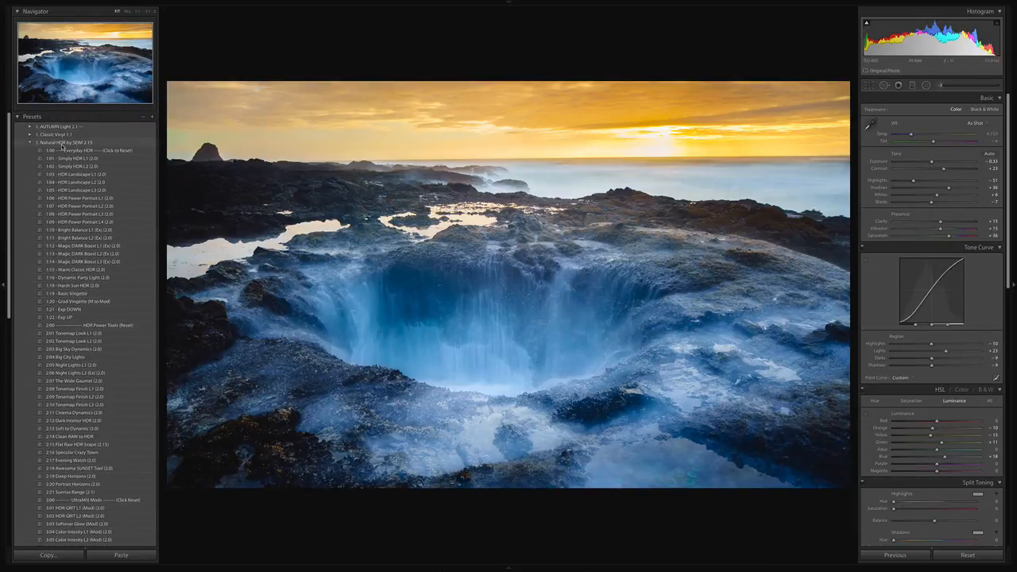
{"action": "left_click", "coordinate": [78, 151]}
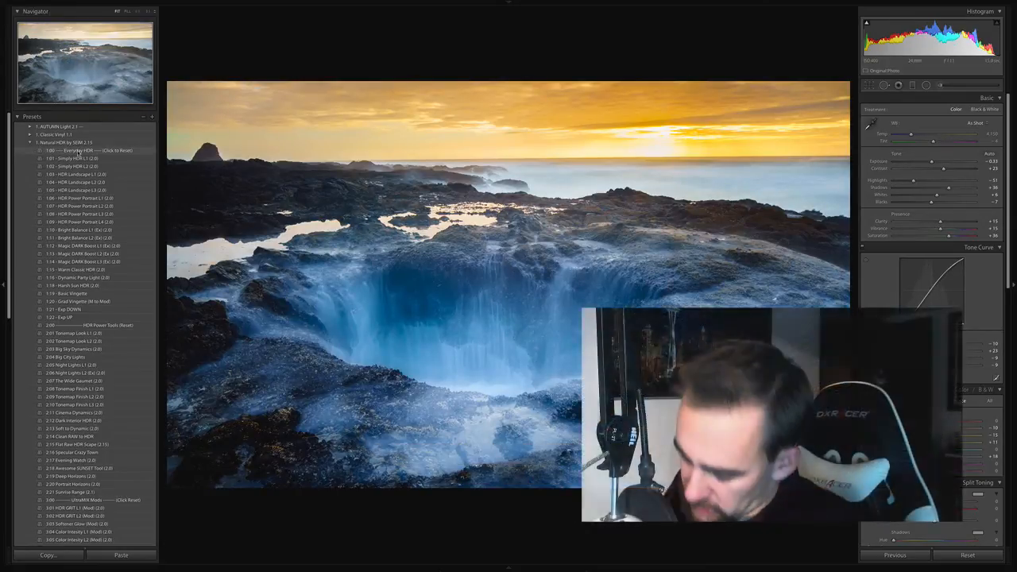
{"action": "key", "text": "g"}
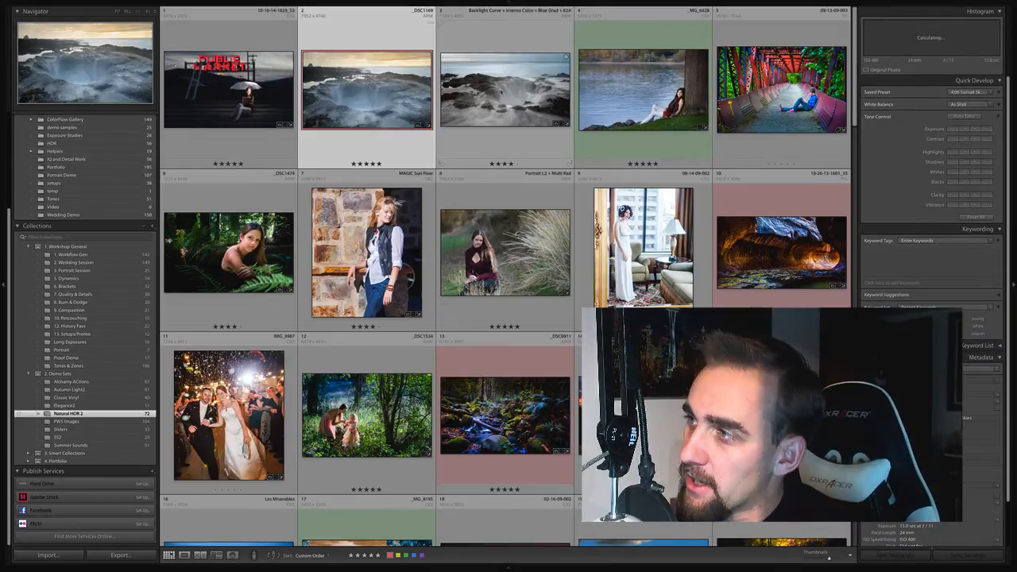
{"action": "left_click", "coordinate": [496, 95]}
{"action": "key", "text": "d"}
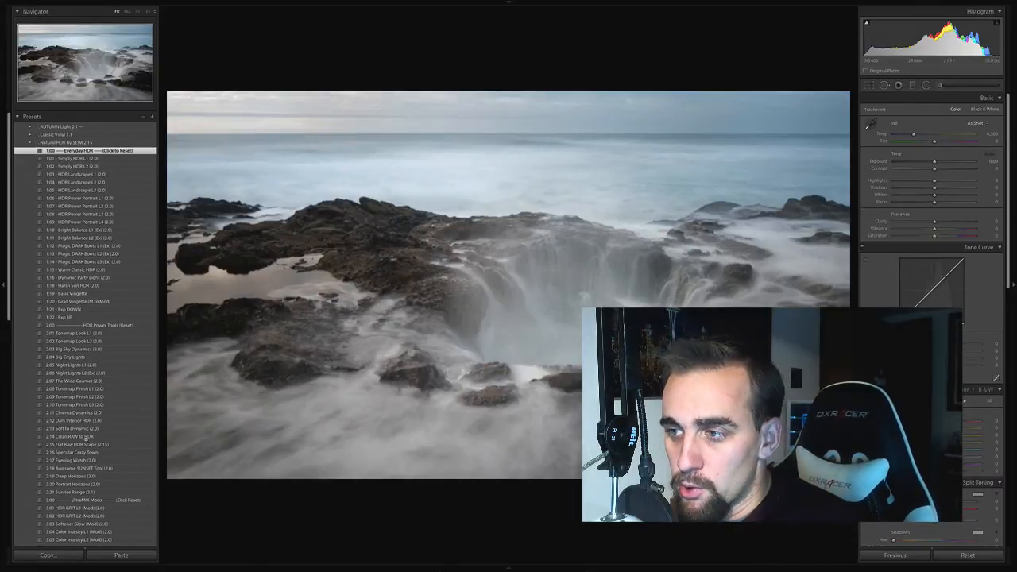
Try the 2:14 Clean RAW to HDR preset on the misty sinkhole, then replace it with 2:15 Flat Raw HDR Scape.
{"action": "scroll", "coordinate": [85, 330], "scroll_direction": "down", "scroll_amount": 5}
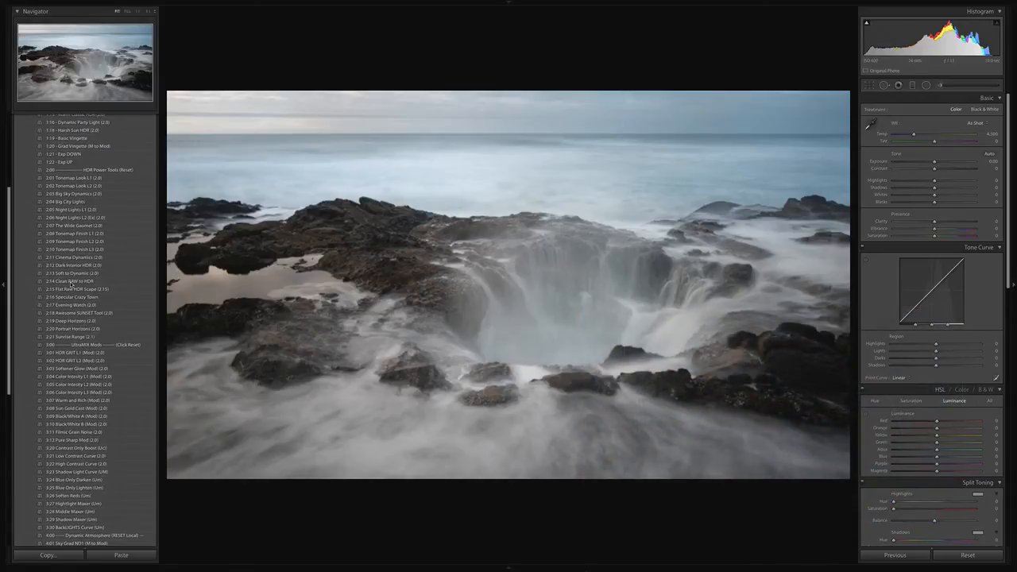
{"action": "left_click", "coordinate": [73, 282]}
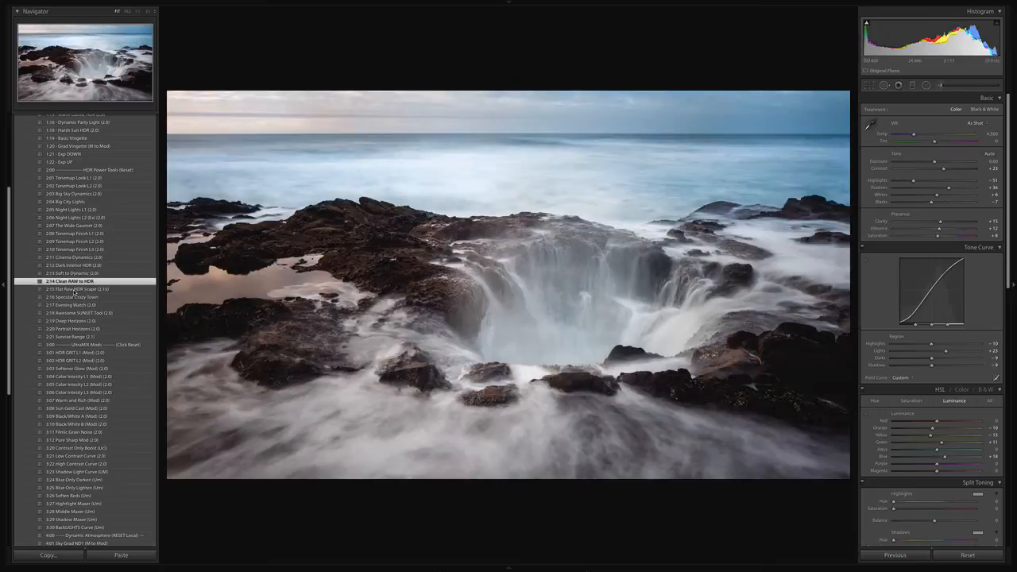
{"action": "left_click", "coordinate": [74, 289]}
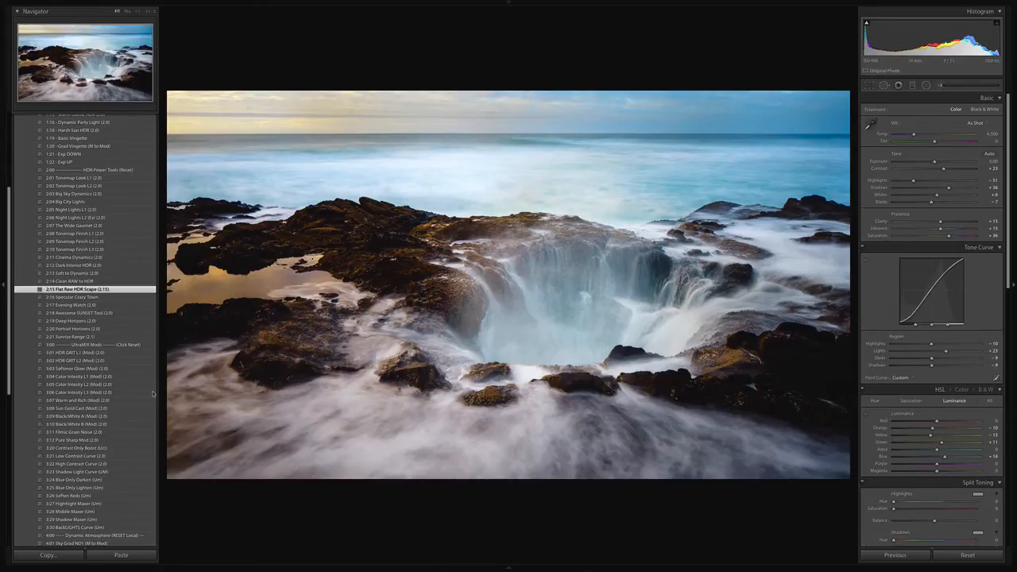
Compare the Color Intensity L2, L1 and L3 mod presets on the misty sinkhole photo and settle on 3:04 Color Intensity L1.
{"action": "scroll", "coordinate": [86, 379], "scroll_direction": "down", "scroll_amount": 3}
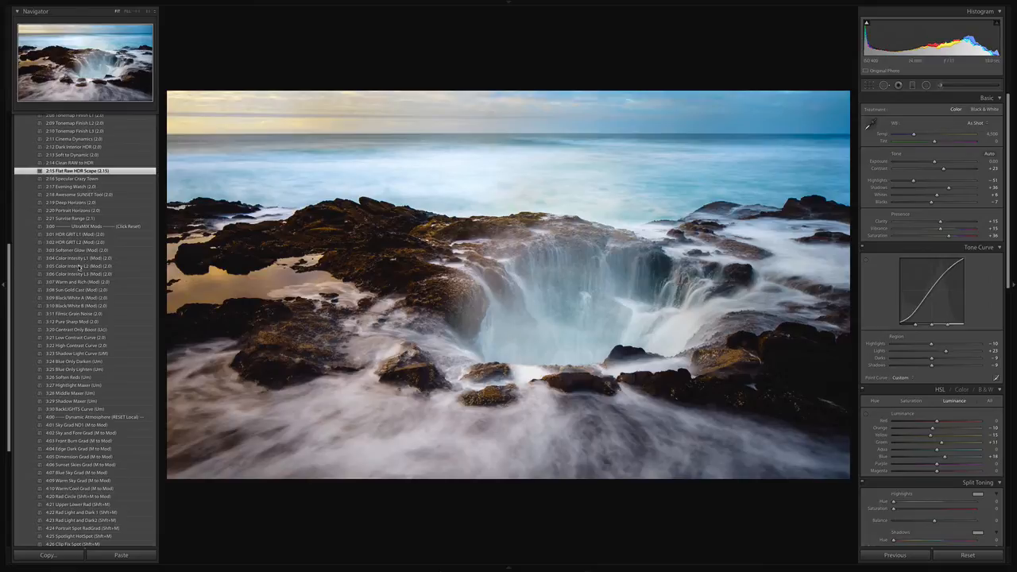
{"action": "left_click", "coordinate": [80, 266]}
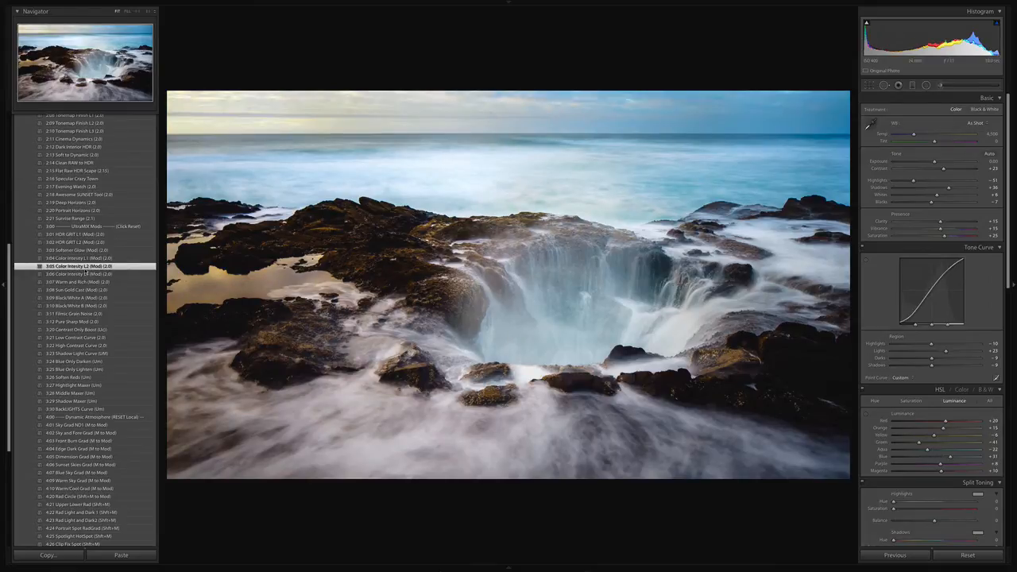
{"action": "left_click", "coordinate": [86, 259]}
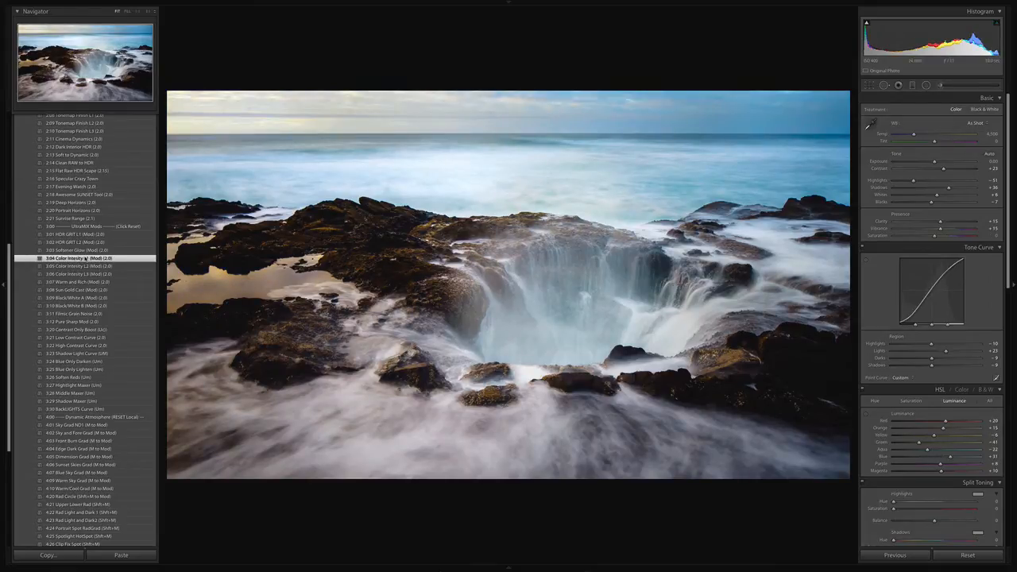
{"action": "left_click", "coordinate": [81, 274]}
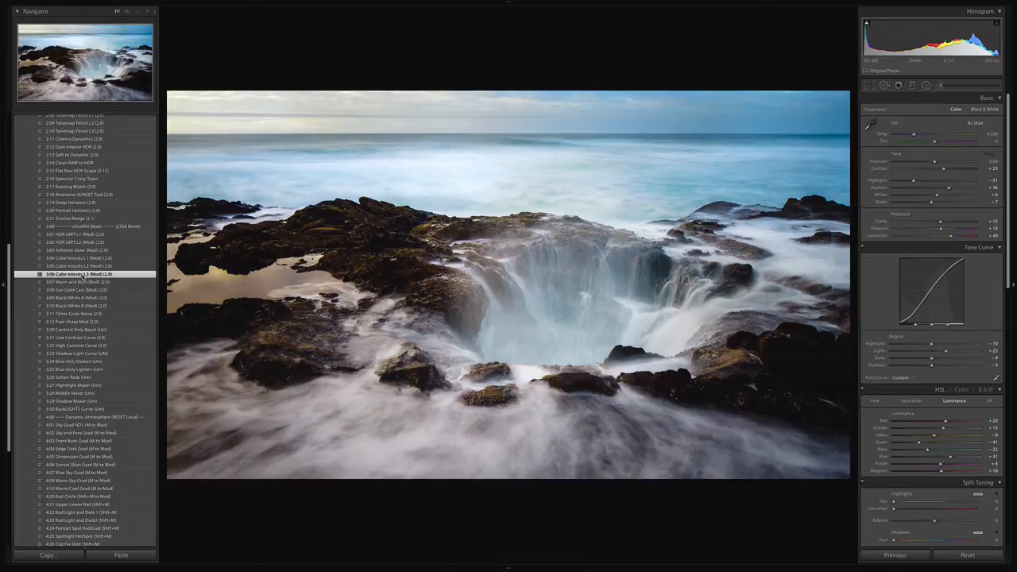
{"action": "left_click", "coordinate": [86, 258]}
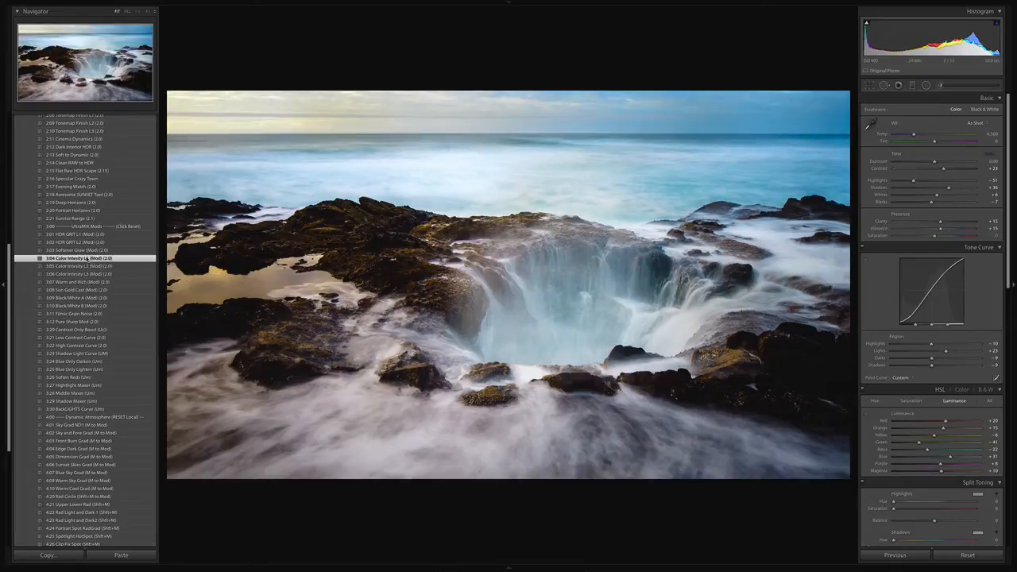
Open the sixth photo in the library grid, the woman among the forest ferns, for developing.
{"action": "key", "text": "g"}
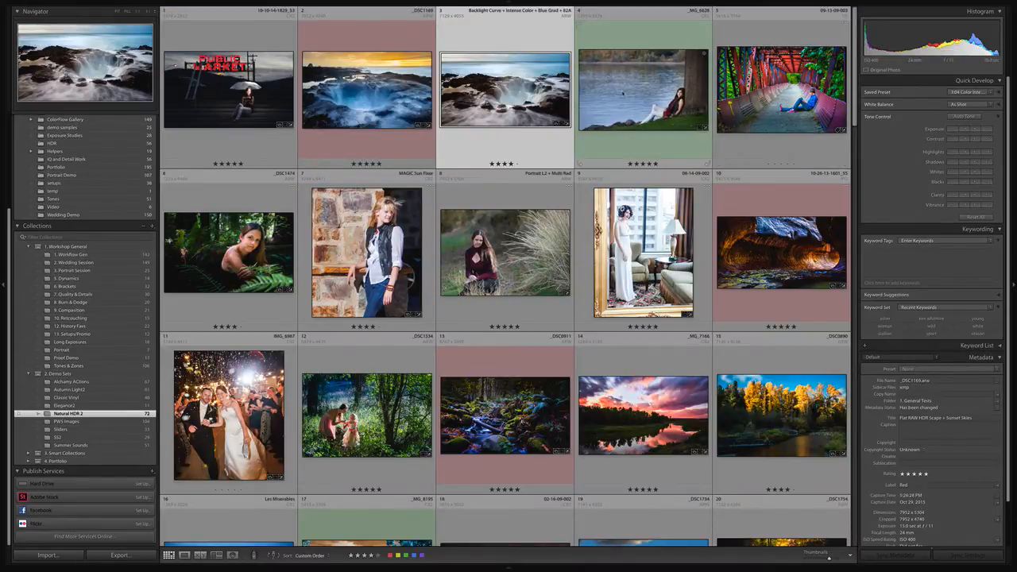
{"action": "left_click", "coordinate": [201, 249]}
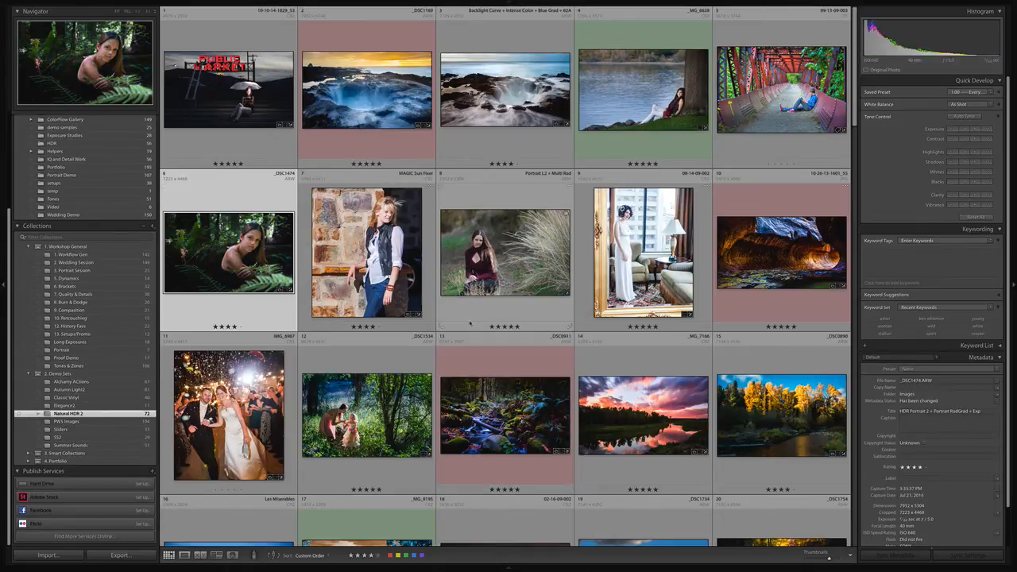
{"action": "key", "text": "e"}
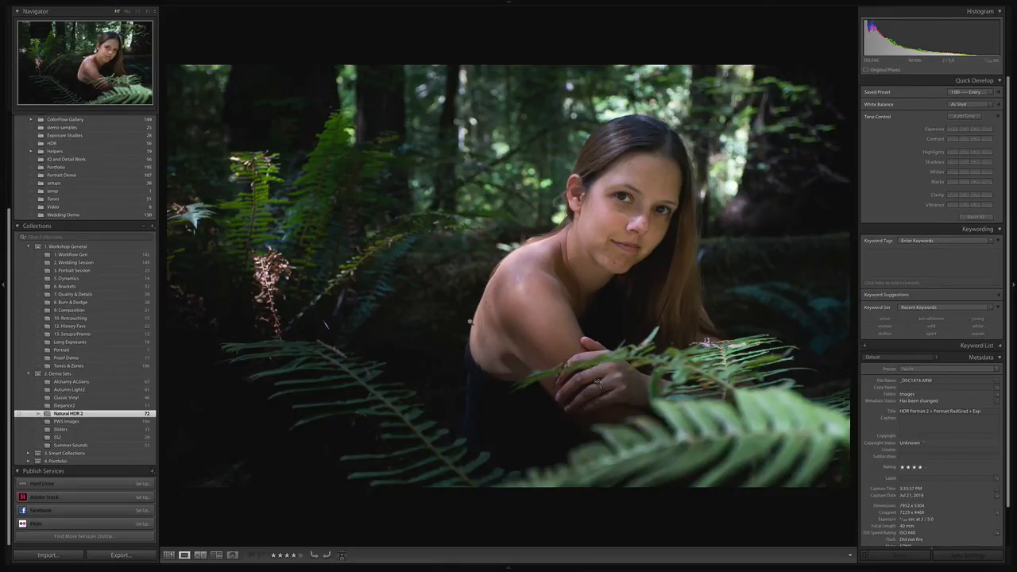
{"action": "key", "text": "d"}
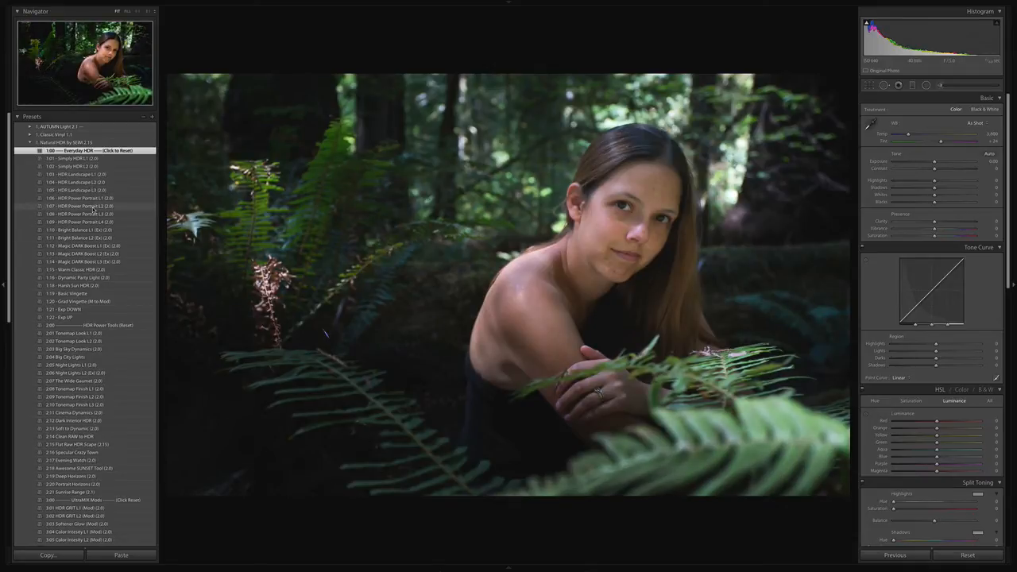
Apply the 1:07 HDR Power Portrait L2 and 1:22 Exp UP presets to the forest portrait and fine-tune its exposure to +0.30.
{"action": "left_click", "coordinate": [93, 207]}
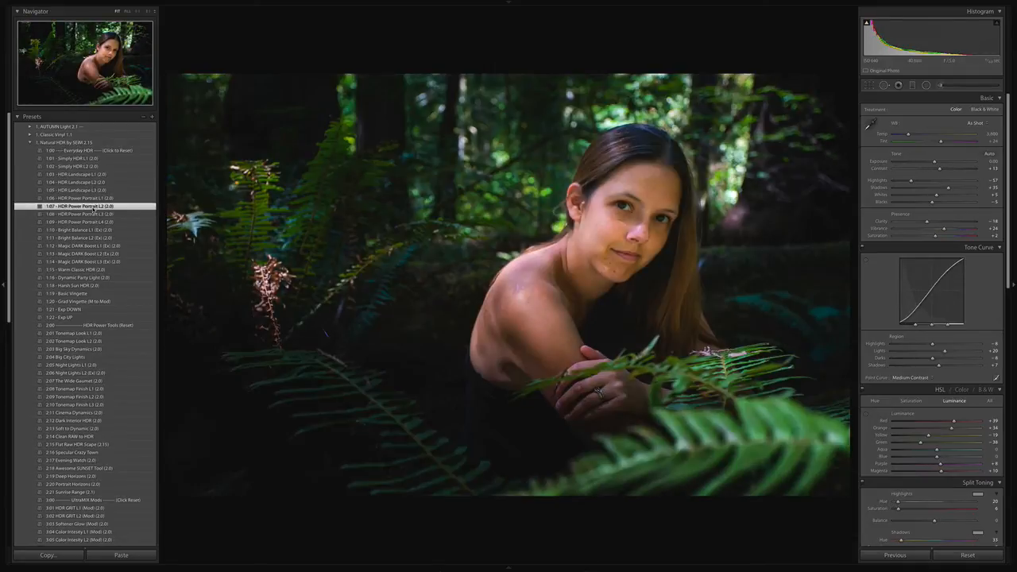
{"action": "scroll", "coordinate": [95, 254], "scroll_direction": "down", "scroll_amount": 10}
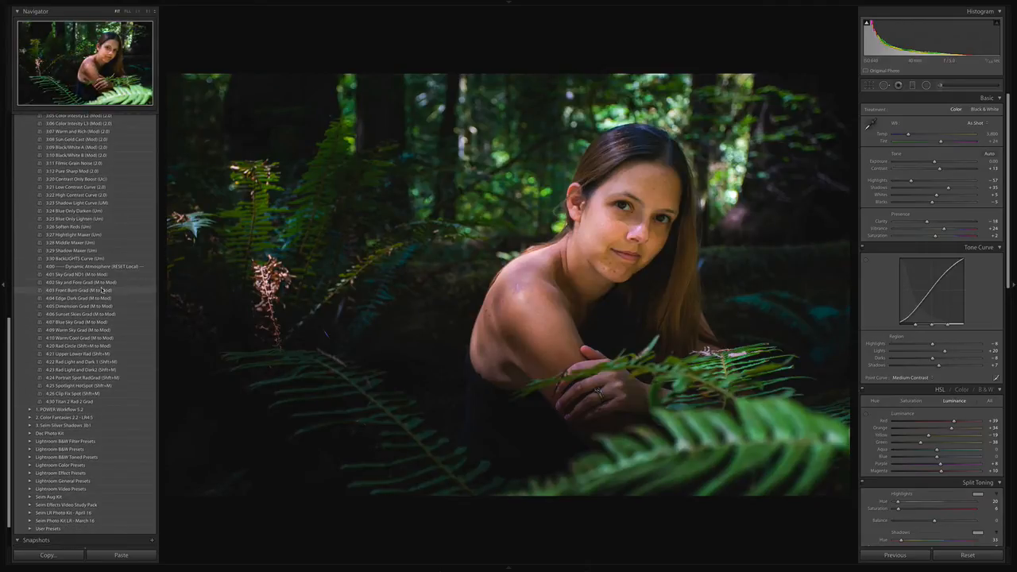
{"action": "scroll", "coordinate": [102, 291], "scroll_direction": "up", "scroll_amount": 10}
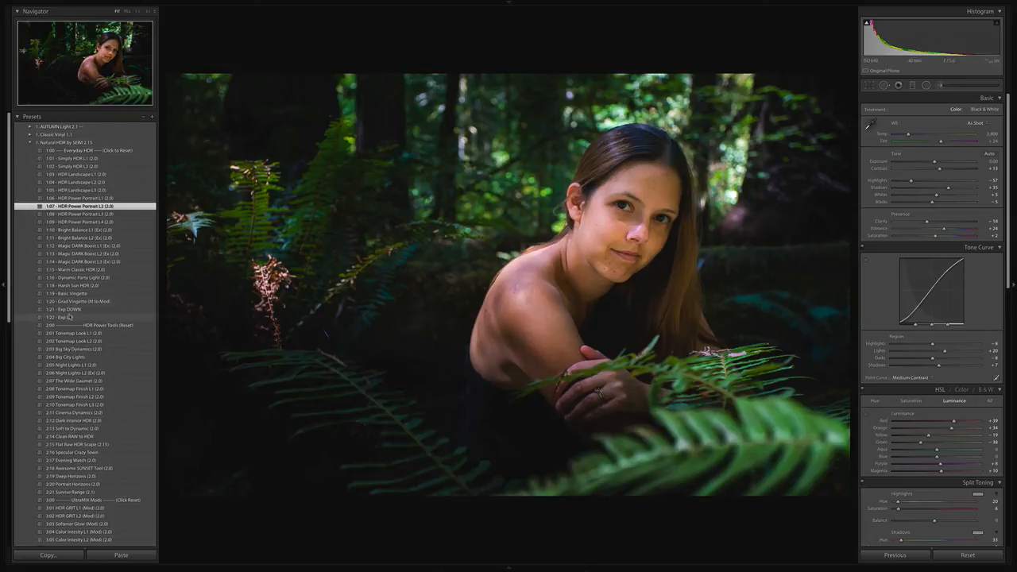
{"action": "left_click", "coordinate": [69, 317]}
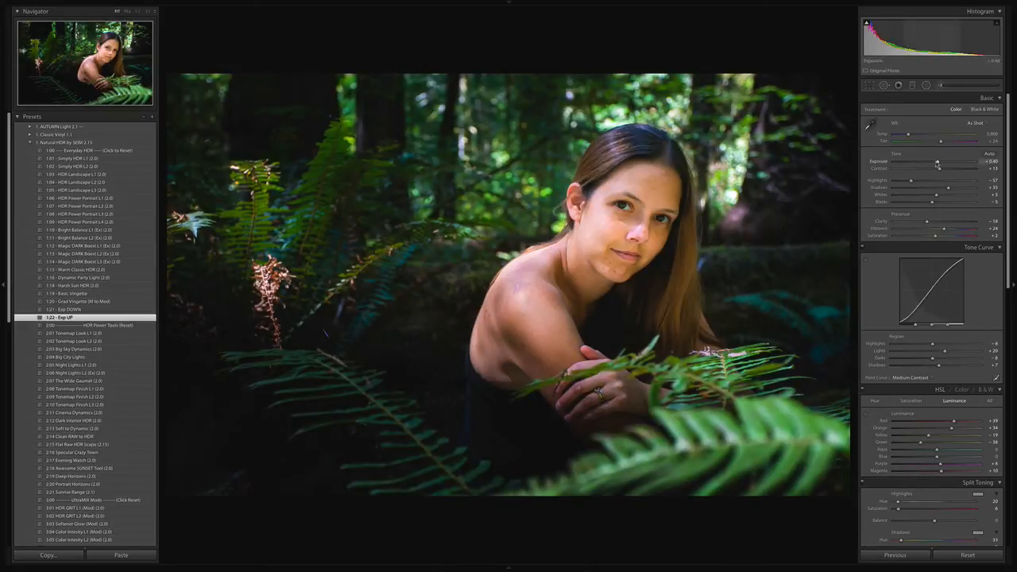
{"action": "left_click_drag", "start_coordinate": [938, 162], "coordinate": [939, 164]}
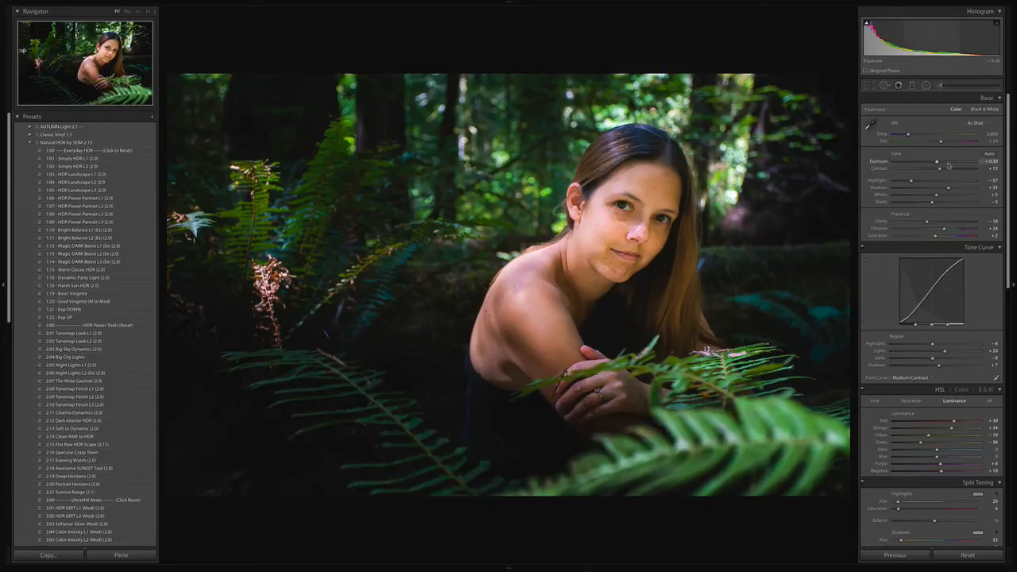
Apply the 4:24 Portrait Spot RadGrad preset to the forest portrait and open its radial filter for editing.
{"action": "scroll", "coordinate": [83, 350], "scroll_direction": "down", "scroll_amount": 5}
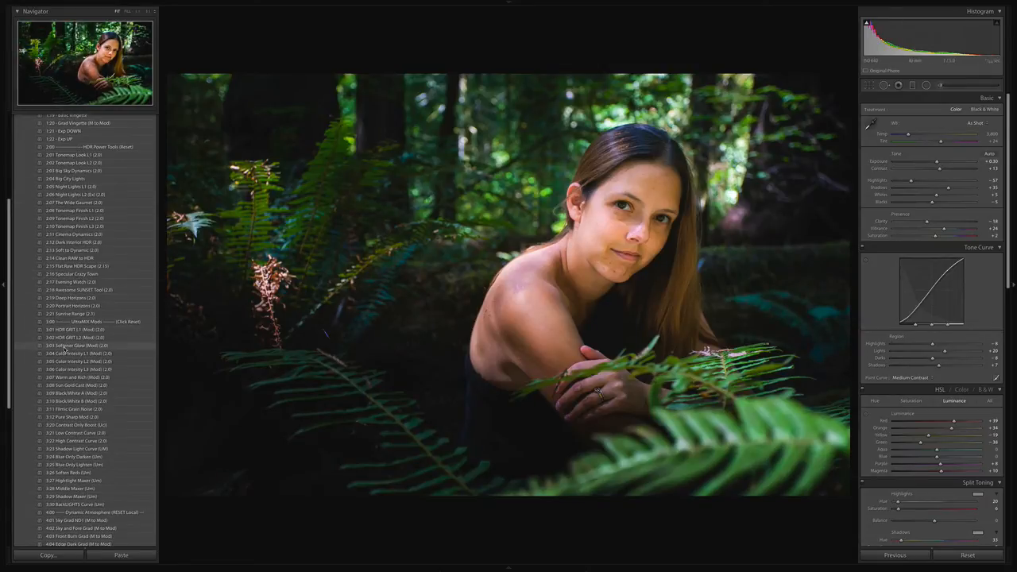
{"action": "scroll", "coordinate": [82, 347], "scroll_direction": "down", "scroll_amount": 5}
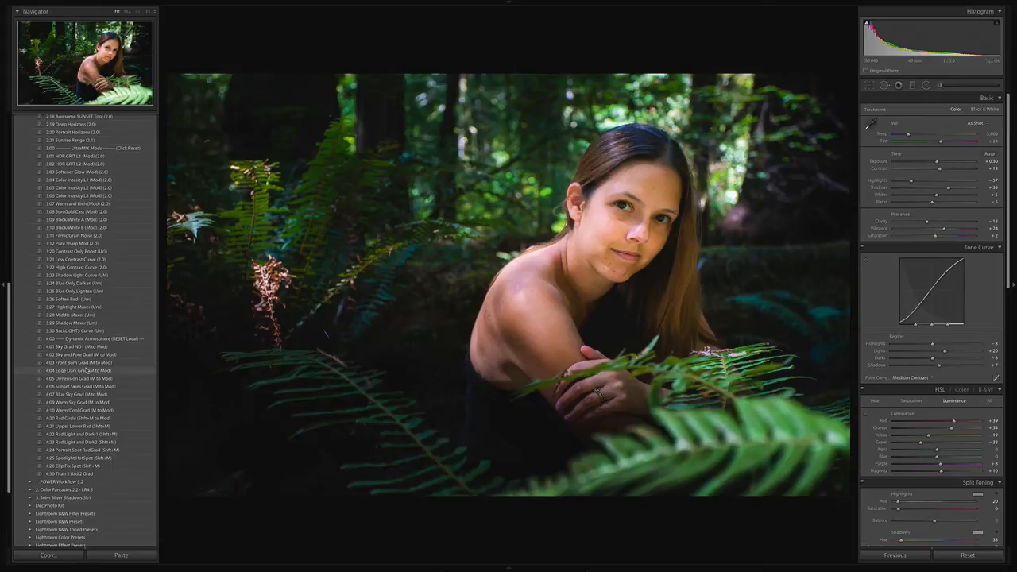
{"action": "left_click", "coordinate": [95, 450]}
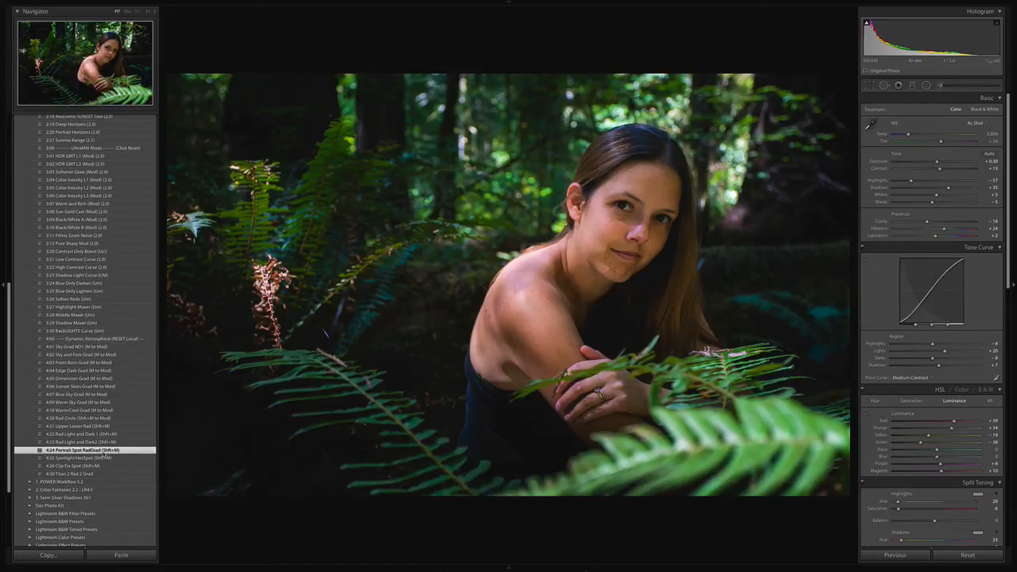
{"action": "key", "text": "shift"}
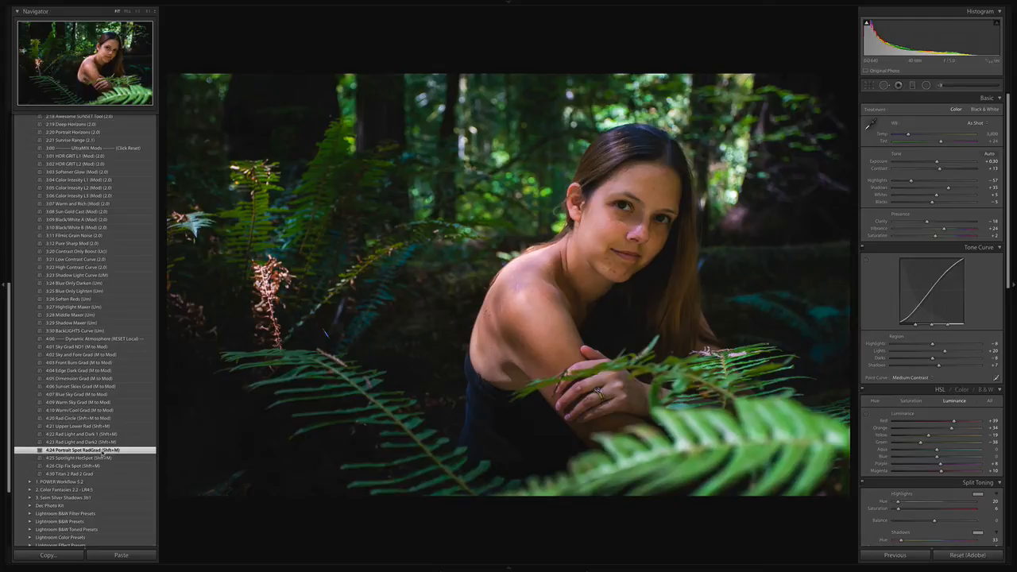
{"action": "key", "text": "shift+m"}
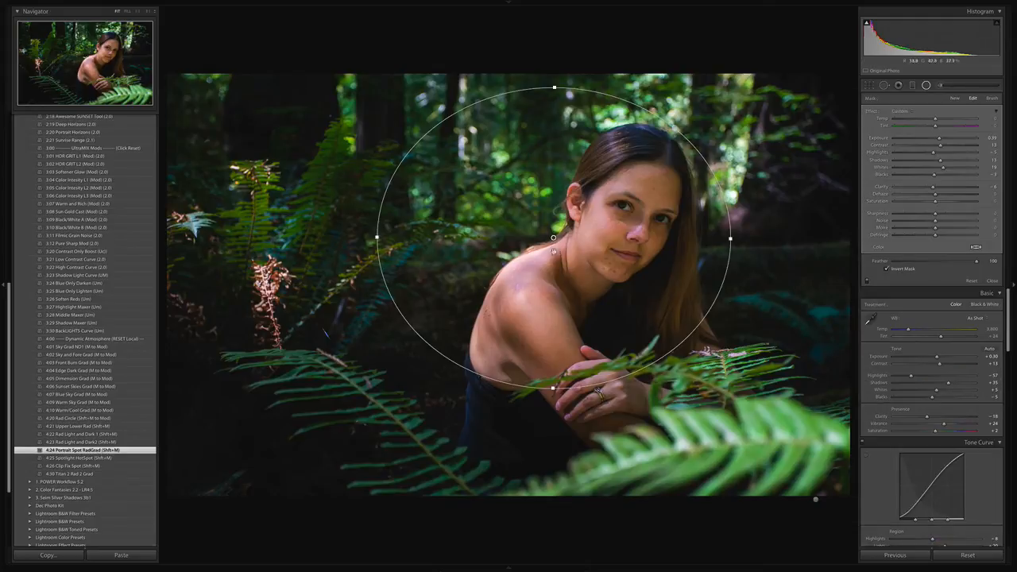
Centre the radial filter on the woman's face, raise its exposure and whites, and finish editing the mask.
{"action": "left_click_drag", "start_coordinate": [554, 251], "coordinate": [659, 239]}
{"action": "left_click_drag", "start_coordinate": [940, 139], "coordinate": [943, 139]}
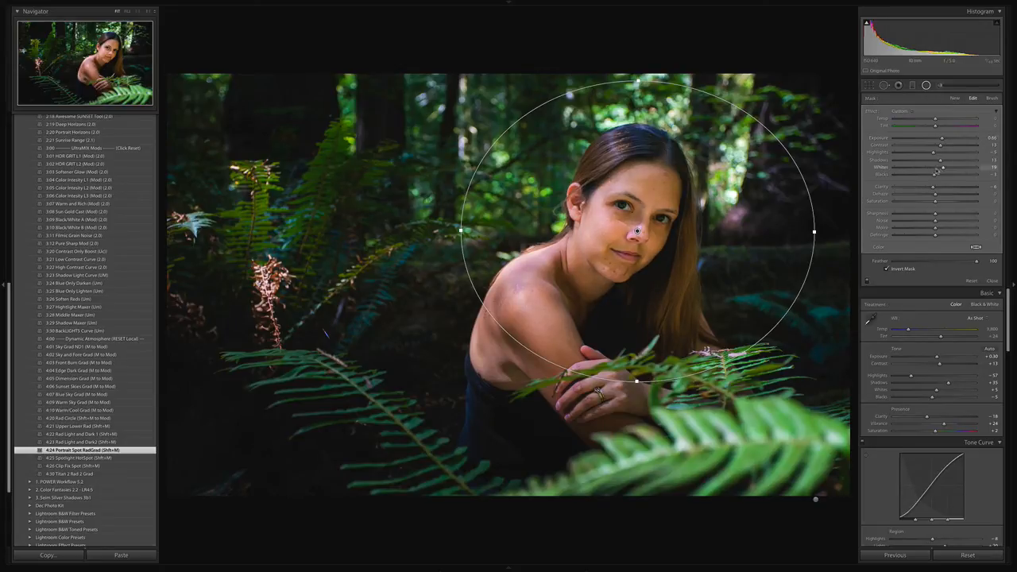
{"action": "left_click_drag", "start_coordinate": [945, 170], "coordinate": [951, 168]}
{"action": "key", "text": "shift+m"}
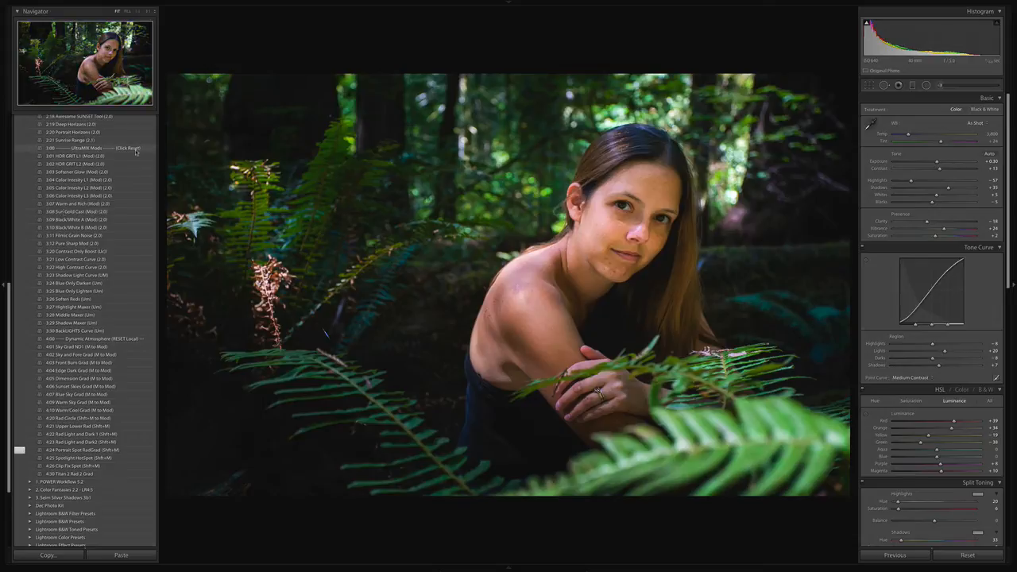
Try the 3:00 UltraMix Mods and 4:00 Dynamic Atmosphere reset presets on the forest portrait and undo both.
{"action": "left_click", "coordinate": [79, 147]}
{"action": "left_click", "coordinate": [90, 340]}
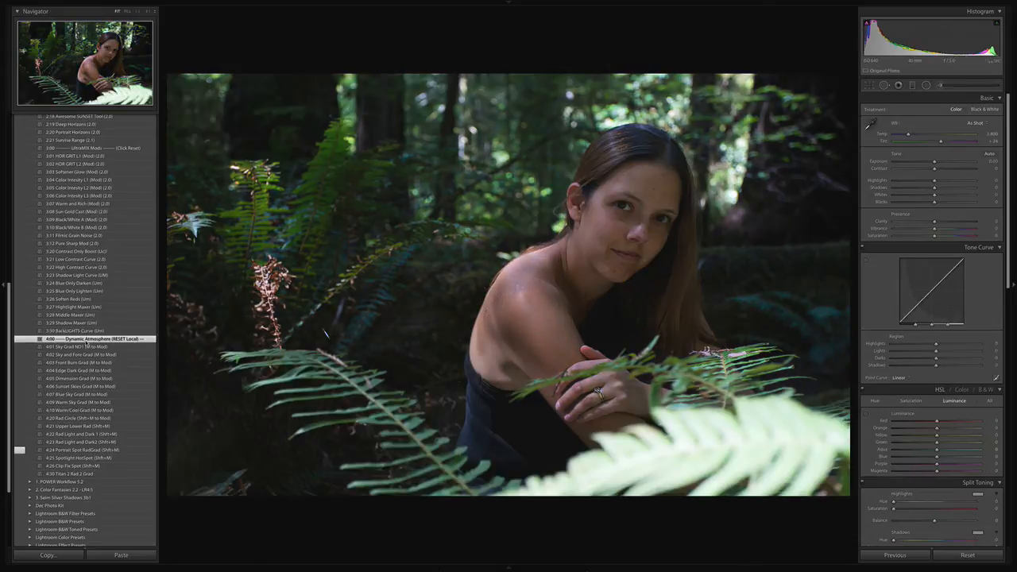
{"action": "key", "text": "ctrl+z"}
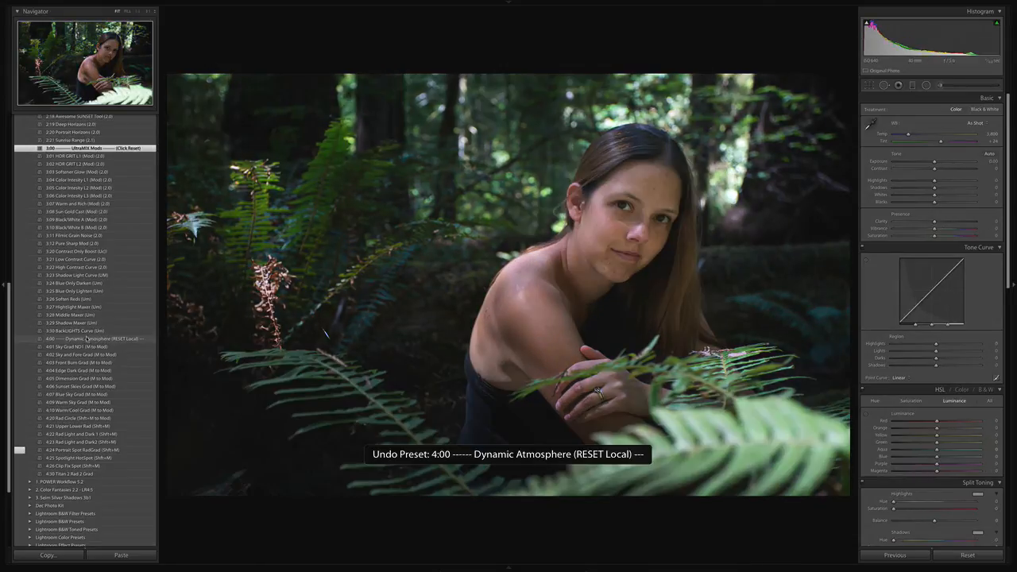
{"action": "key", "text": "ctrl+z"}
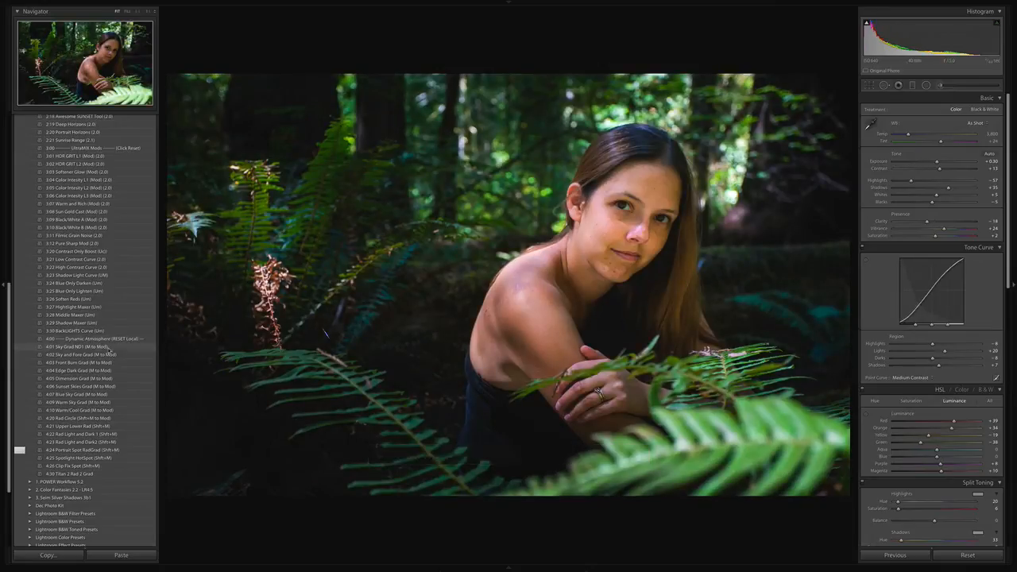
Try the 1:00 Everyday HDR reset preset on the forest portrait and undo it.
{"action": "scroll", "coordinate": [119, 255], "scroll_direction": "up", "scroll_amount": 5}
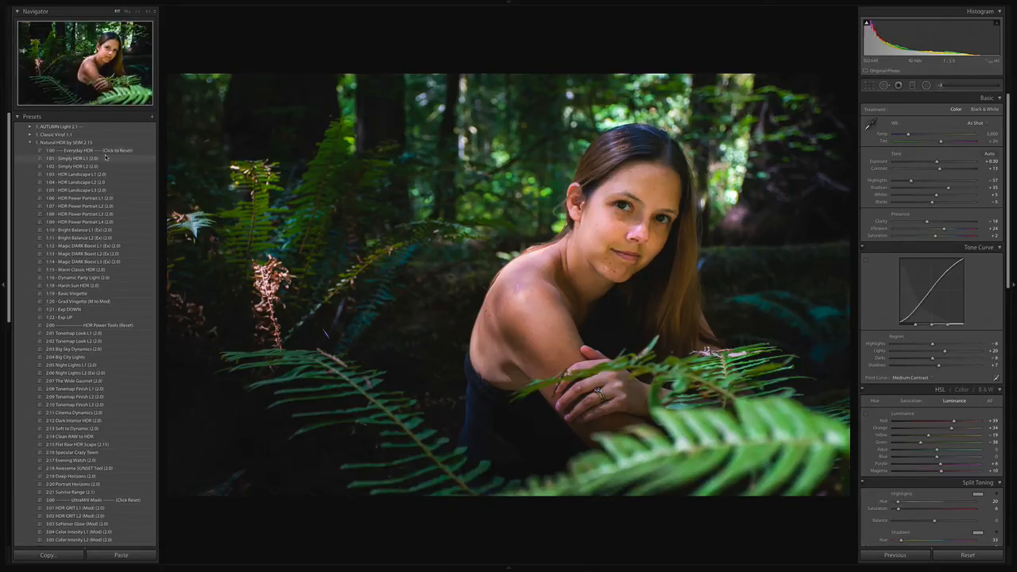
{"action": "left_click", "coordinate": [104, 151]}
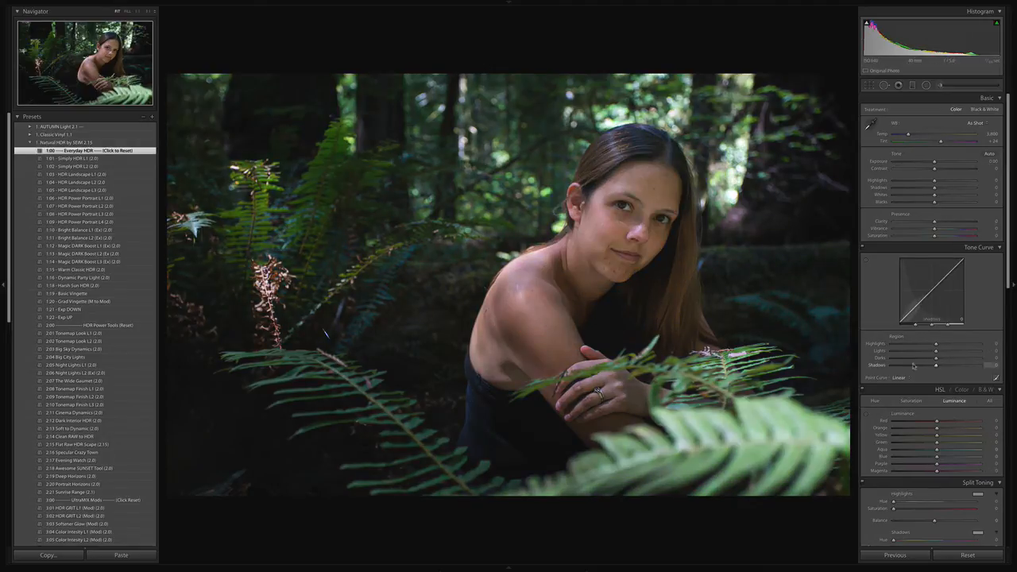
{"action": "key", "text": "ctrl+z"}
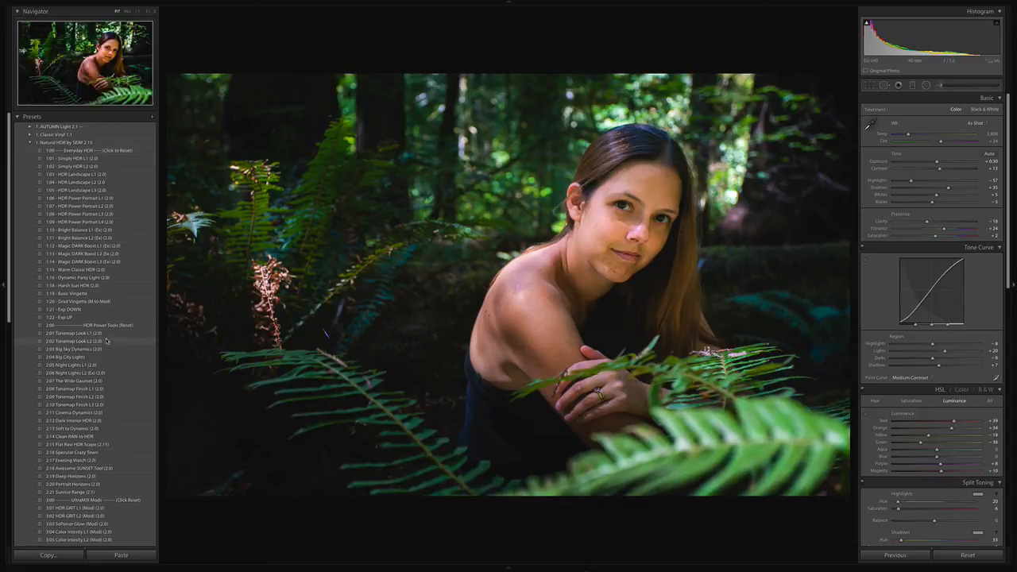
Try clearing only the local adjustments with the 4:00 Dynamic Atmosphere (RESET Local) preset and undo it.
{"action": "scroll", "coordinate": [110, 342], "scroll_direction": "down", "scroll_amount": 5}
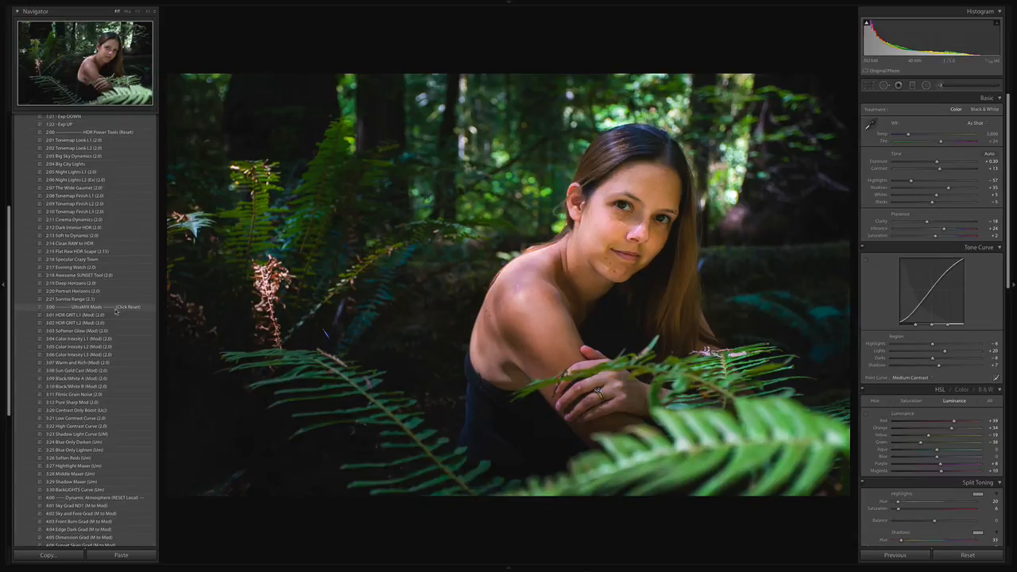
{"action": "scroll", "coordinate": [119, 312], "scroll_direction": "down", "scroll_amount": 5}
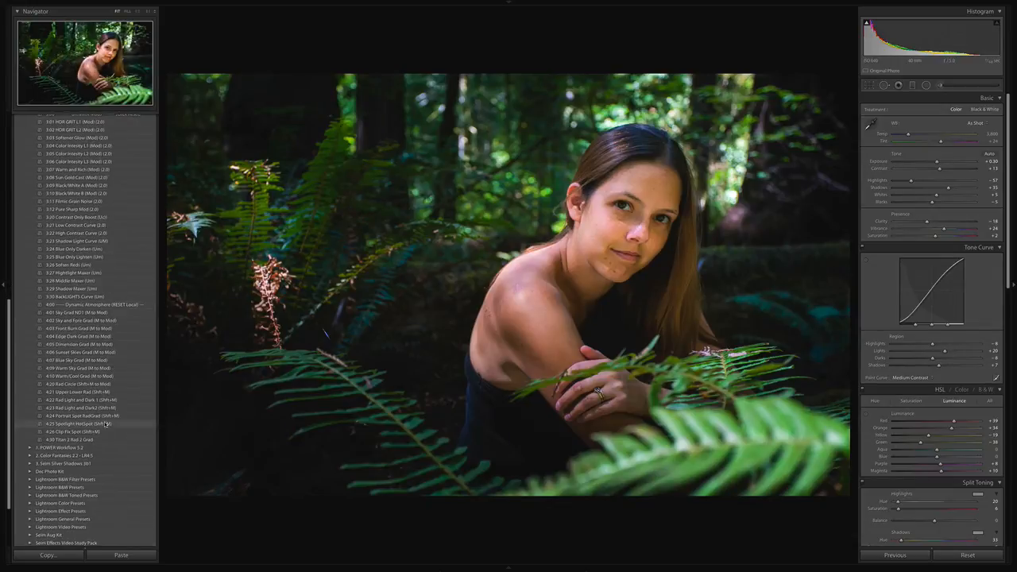
{"action": "left_click", "coordinate": [105, 306]}
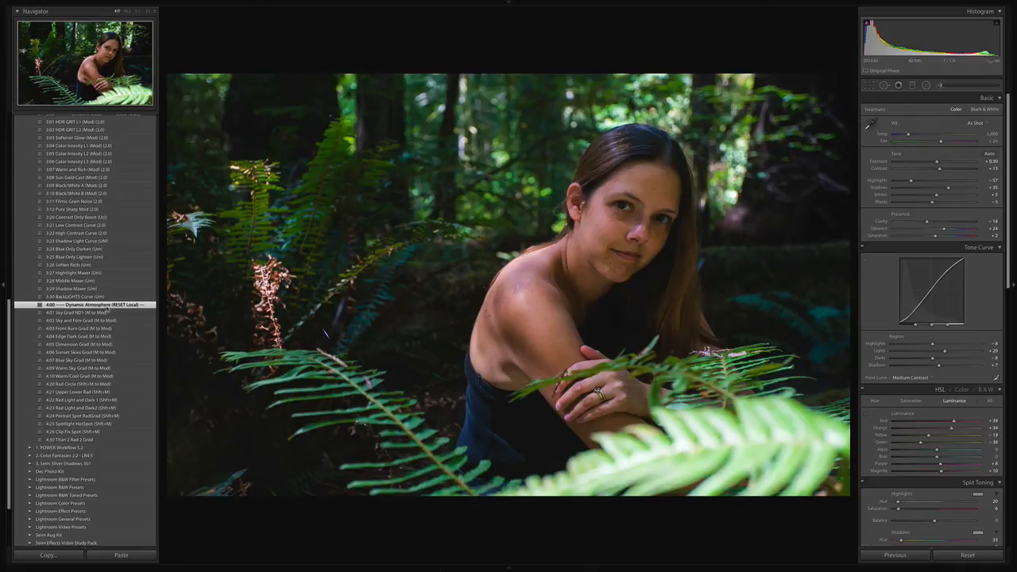
{"action": "key", "text": "ctrl+z"}
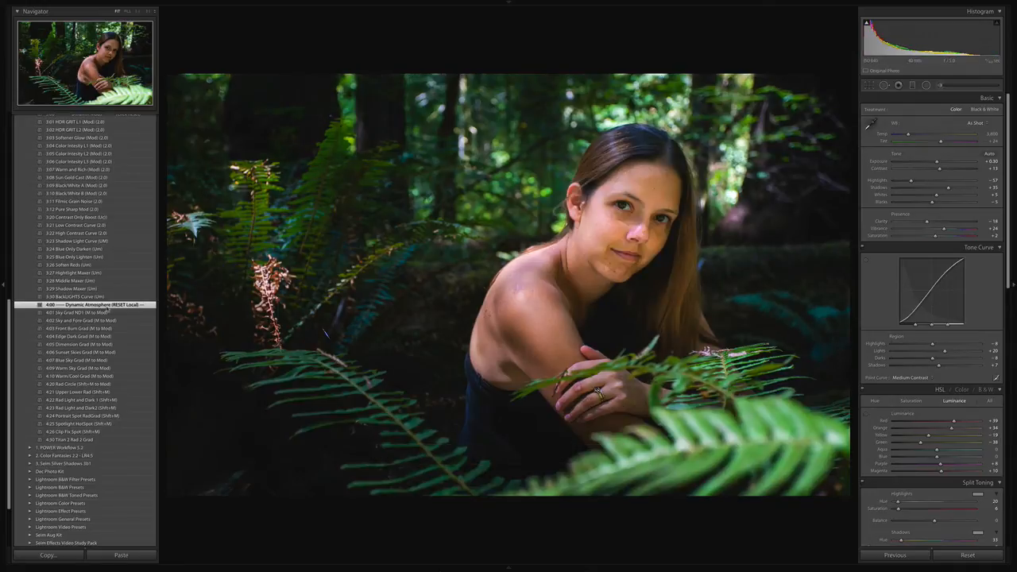
{"action": "scroll", "coordinate": [112, 342], "scroll_direction": "up", "scroll_amount": 5}
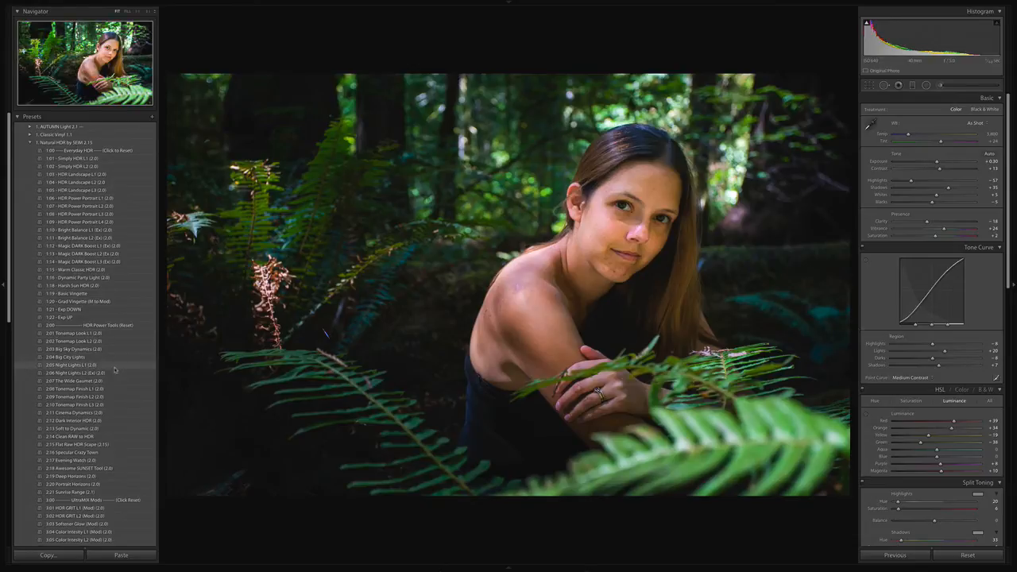
Open the seventh library photo, the blonde woman by the stone wall, for developing and apply the 1:18 Harsh Sun HDR preset.
{"action": "key", "text": "g"}
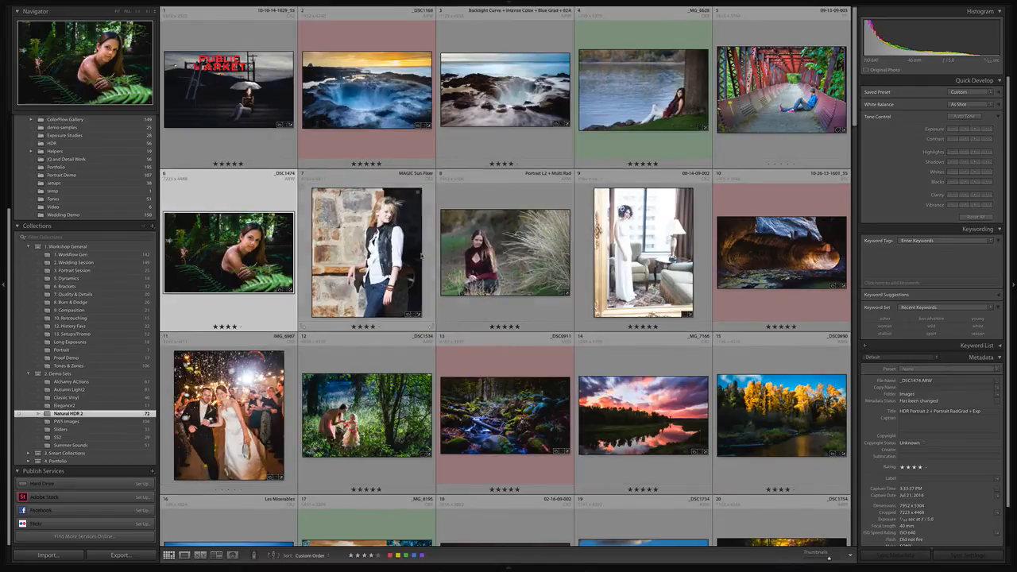
{"action": "left_click", "coordinate": [346, 254]}
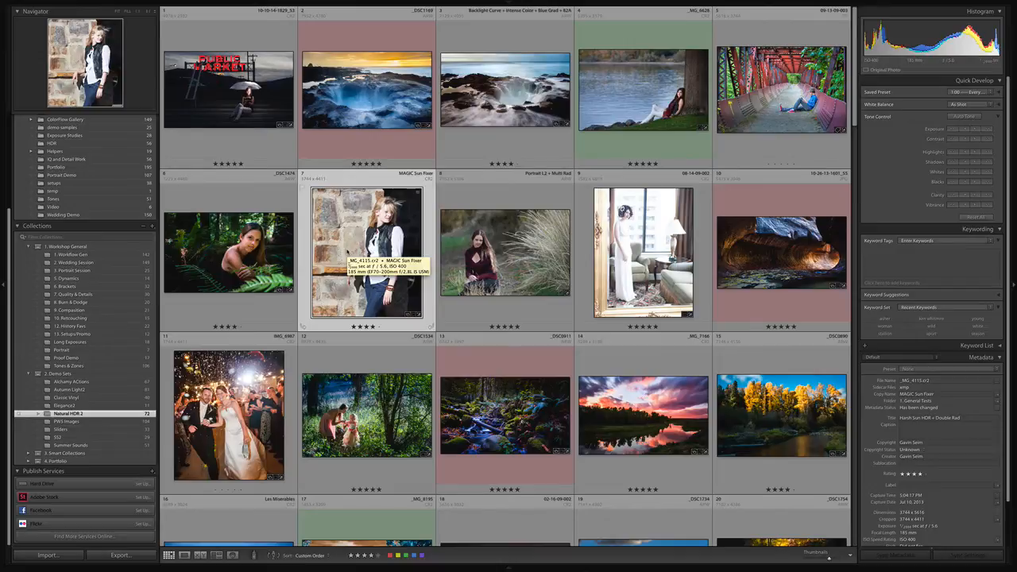
{"action": "key", "text": "d"}
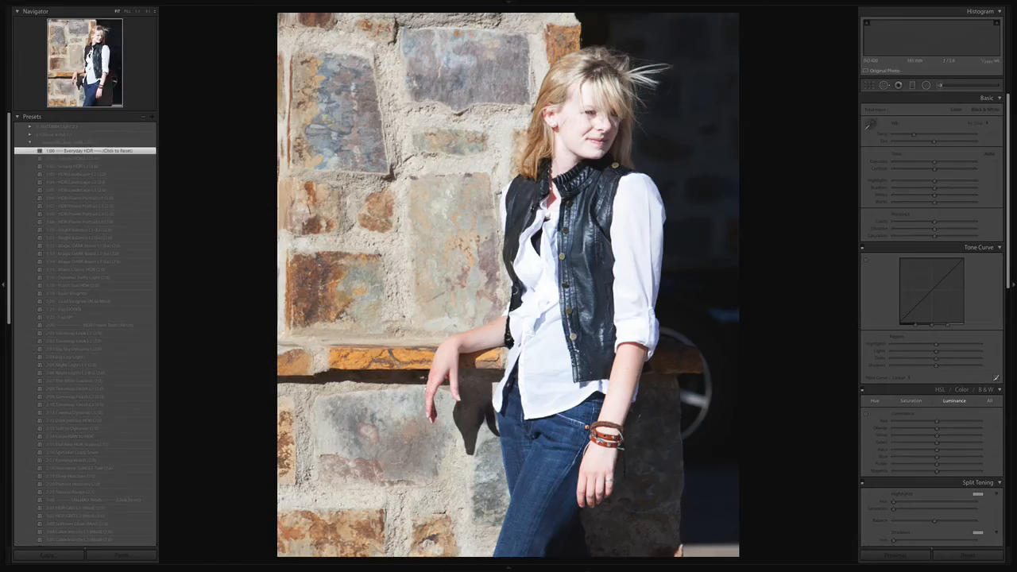
{"action": "left_click", "coordinate": [83, 288]}
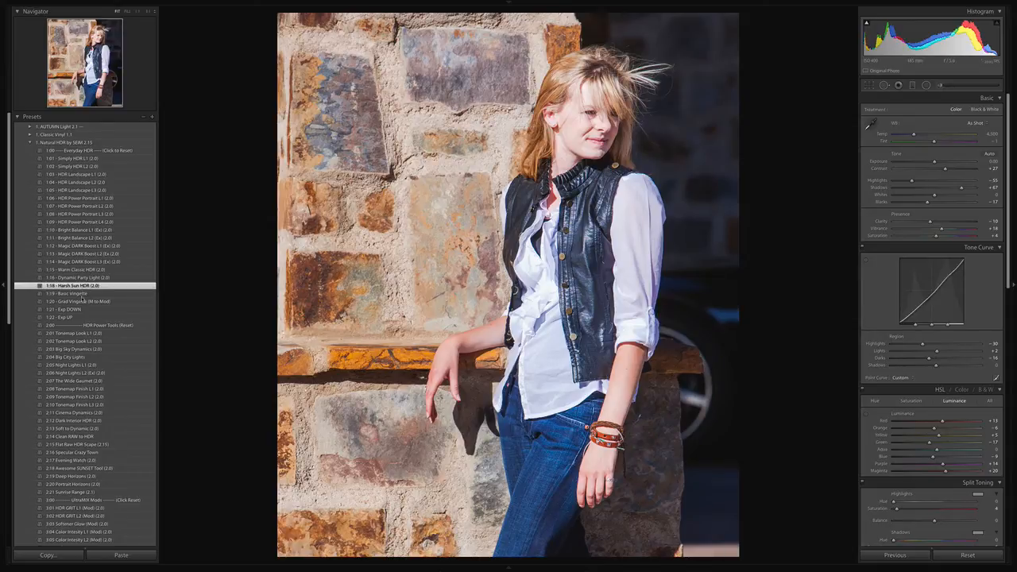
Try the 4:02 Sky and Fore Grad and 4:05 Dimension Grad presets on the stone wall portrait, undoing each.
{"action": "scroll", "coordinate": [87, 352], "scroll_direction": "down", "scroll_amount": 3}
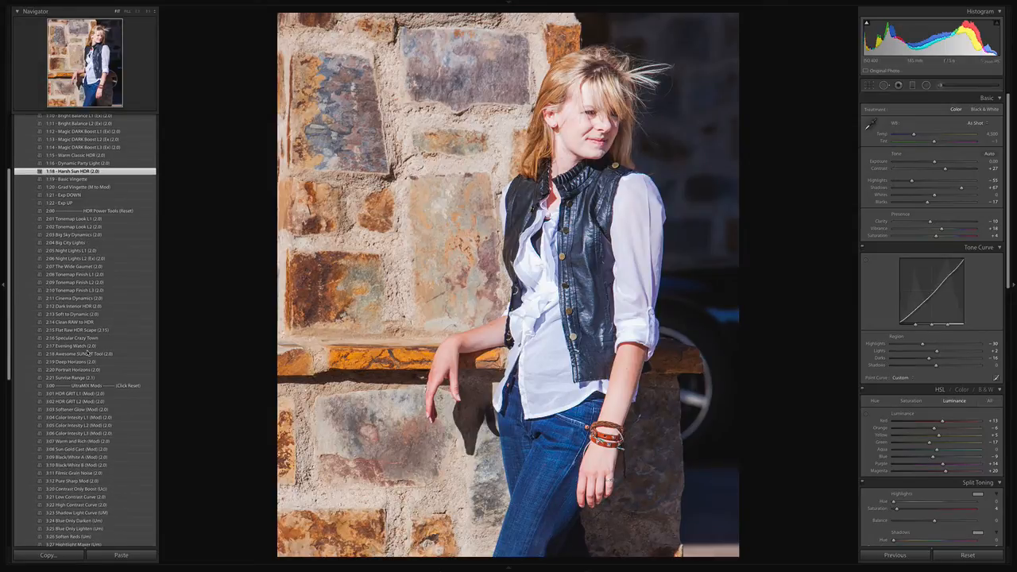
{"action": "scroll", "coordinate": [88, 352], "scroll_direction": "down", "scroll_amount": 7}
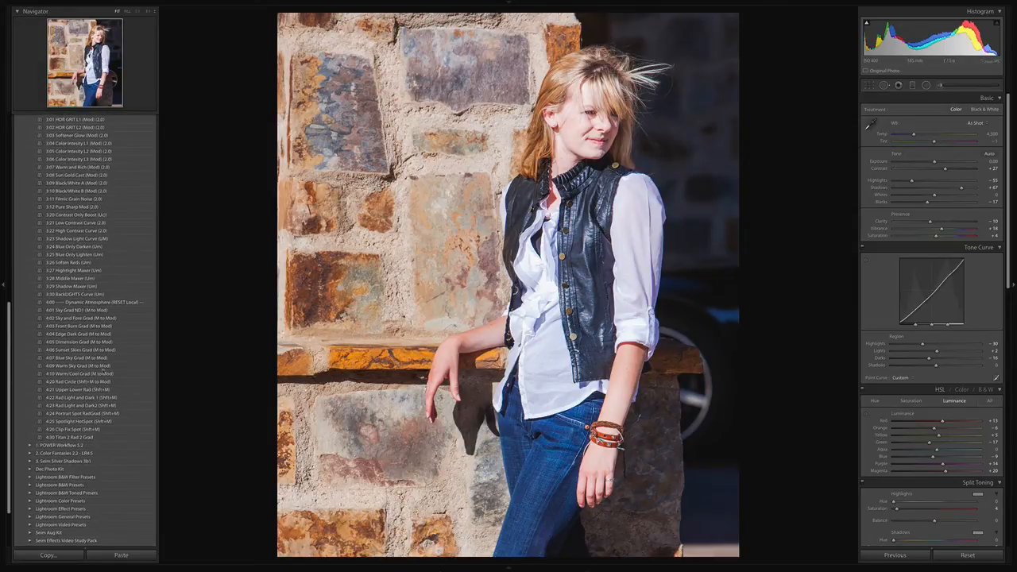
{"action": "left_click", "coordinate": [84, 319]}
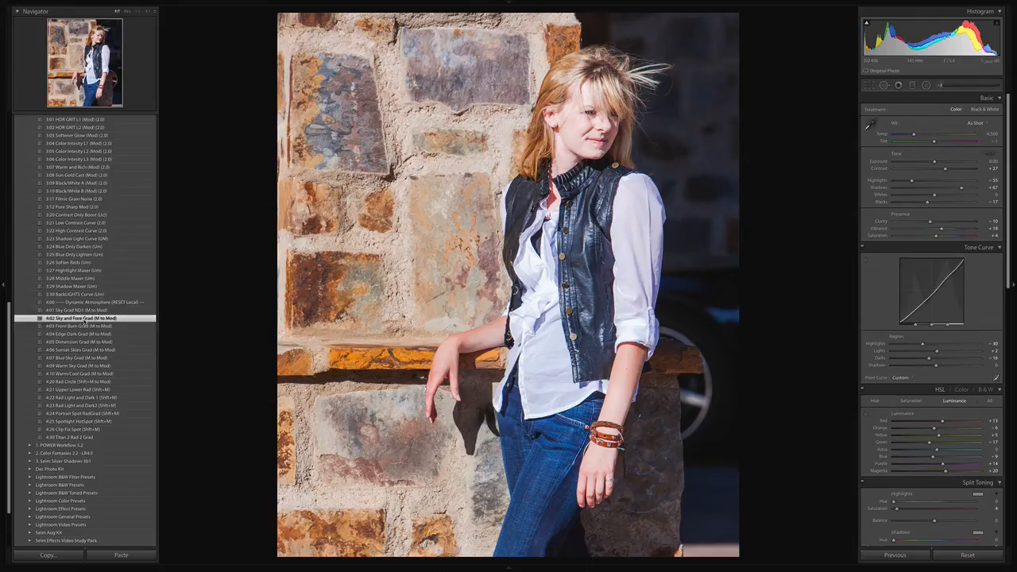
{"action": "key", "text": "ctrl+z"}
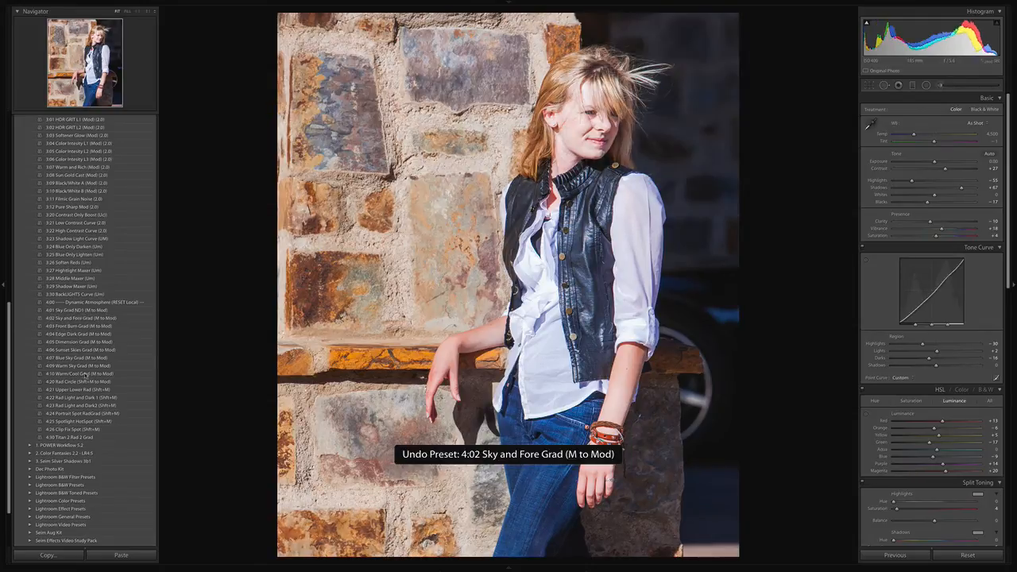
{"action": "left_click", "coordinate": [79, 343]}
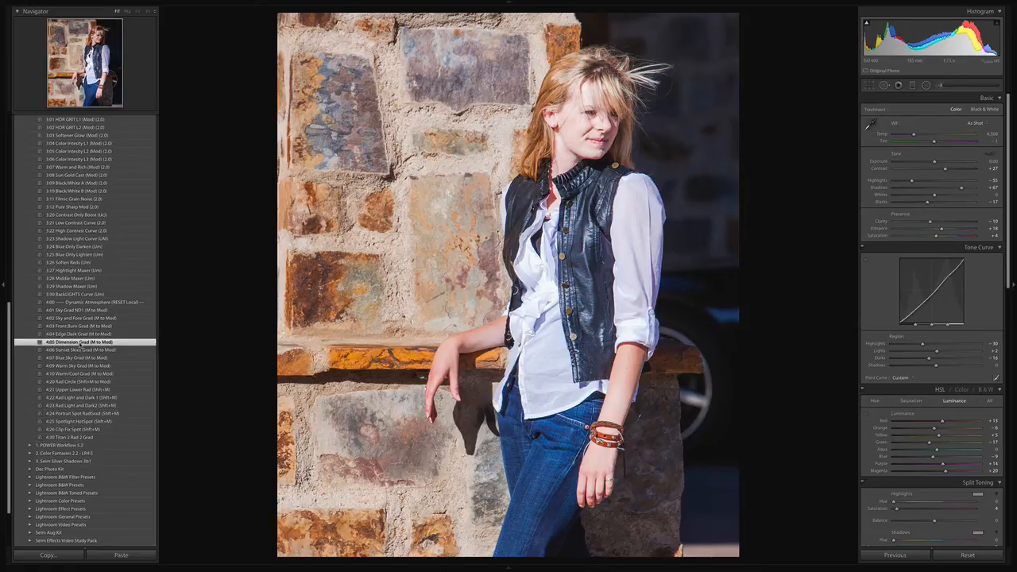
{"action": "key", "text": "ctrl+z"}
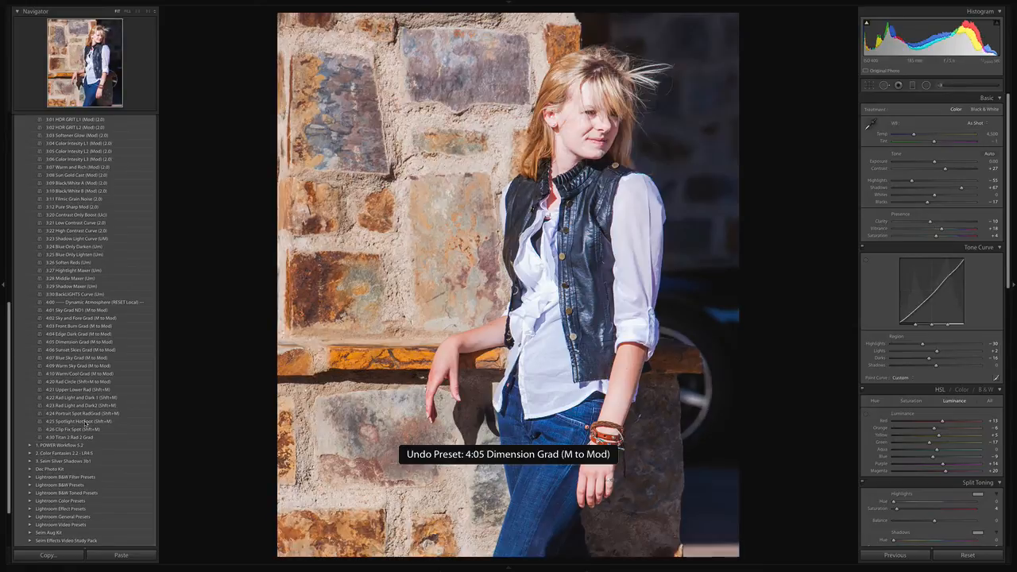
Apply the 4:03 Front Burn Grad preset, extend its gradient up to just above the wall ledge, and set its exposure to -0.85.
{"action": "left_click", "coordinate": [79, 389]}
{"action": "left_click", "coordinate": [80, 326]}
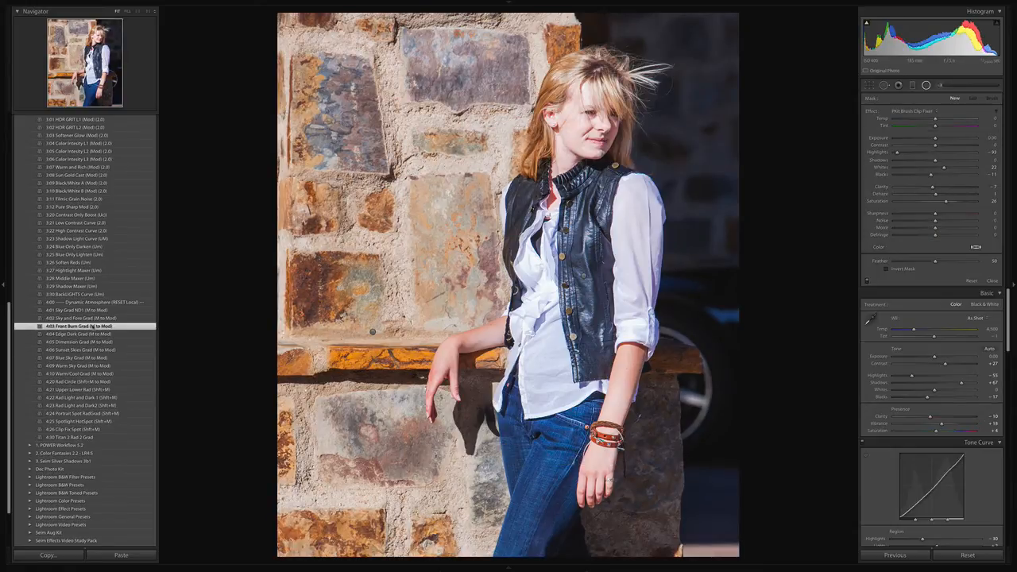
{"action": "key", "text": "shift+m"}
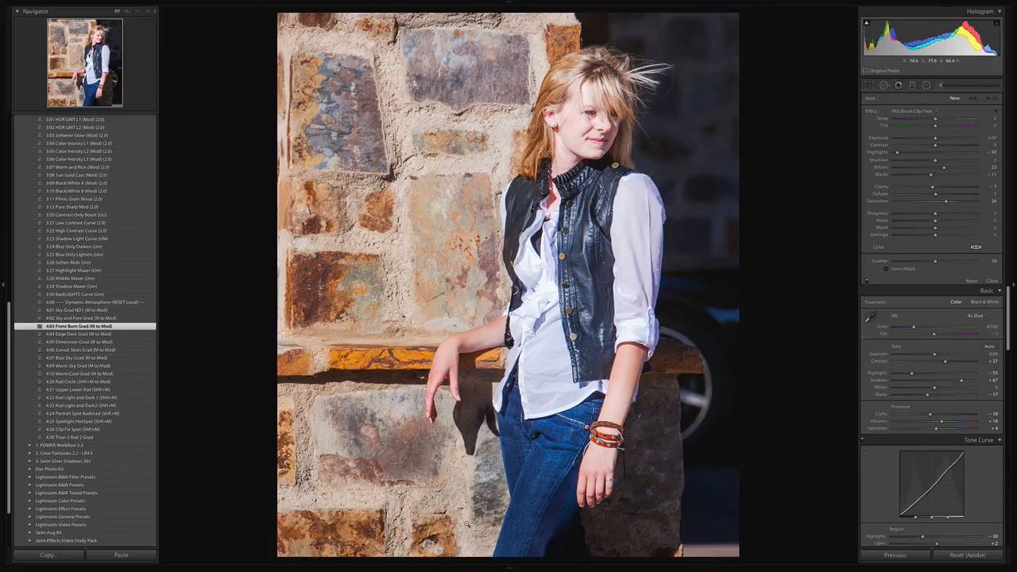
{"action": "key", "text": "m"}
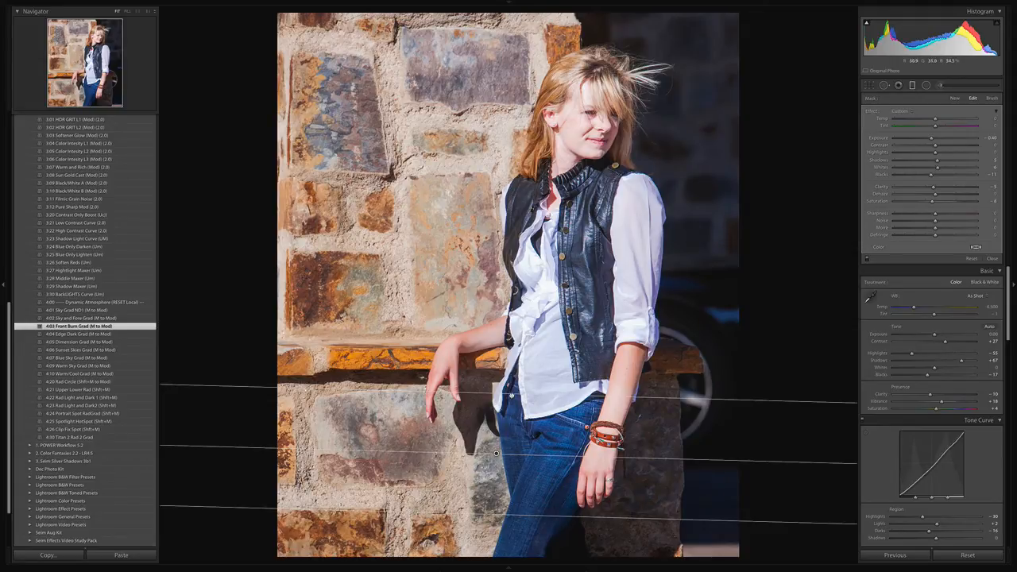
{"action": "left_click_drag", "start_coordinate": [511, 395], "coordinate": [511, 325]}
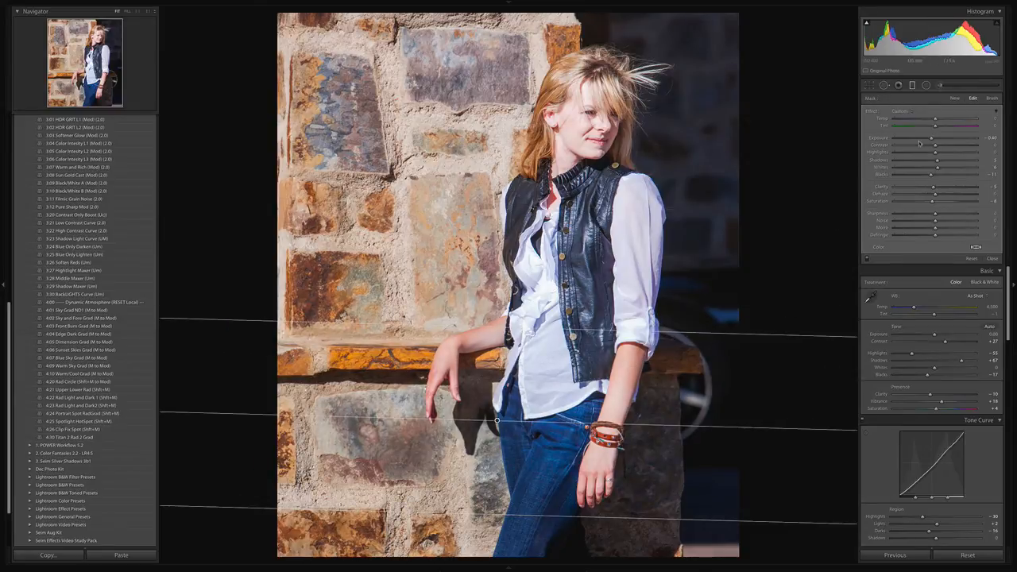
{"action": "left_click_drag", "start_coordinate": [920, 143], "coordinate": [926, 138]}
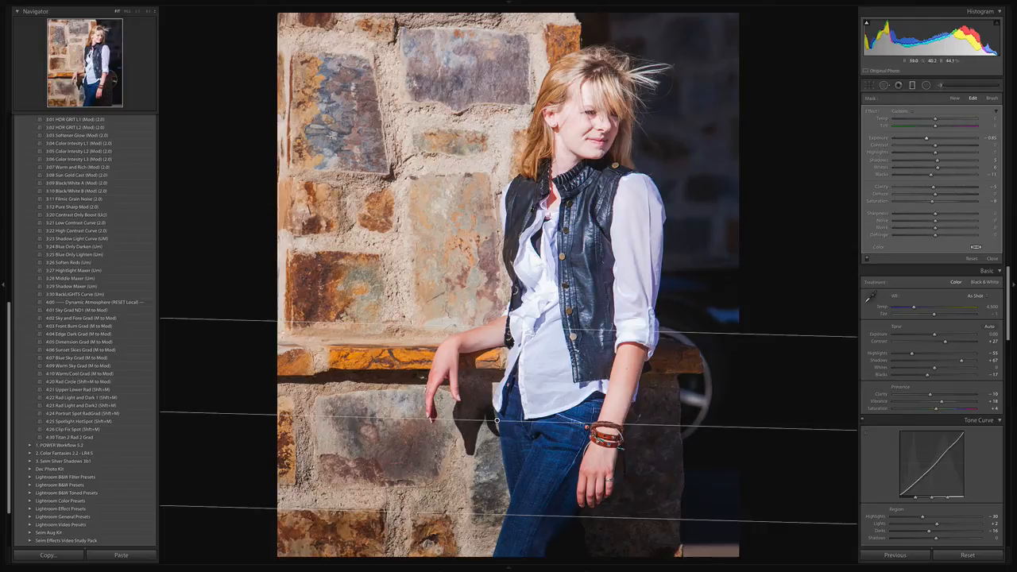
Add two near-vertical burn gradients, one darkening the stone wall behind her and one darkening the shadowed background beside her sleeve.
{"action": "left_click_drag", "start_coordinate": [345, 133], "coordinate": [516, 155]}
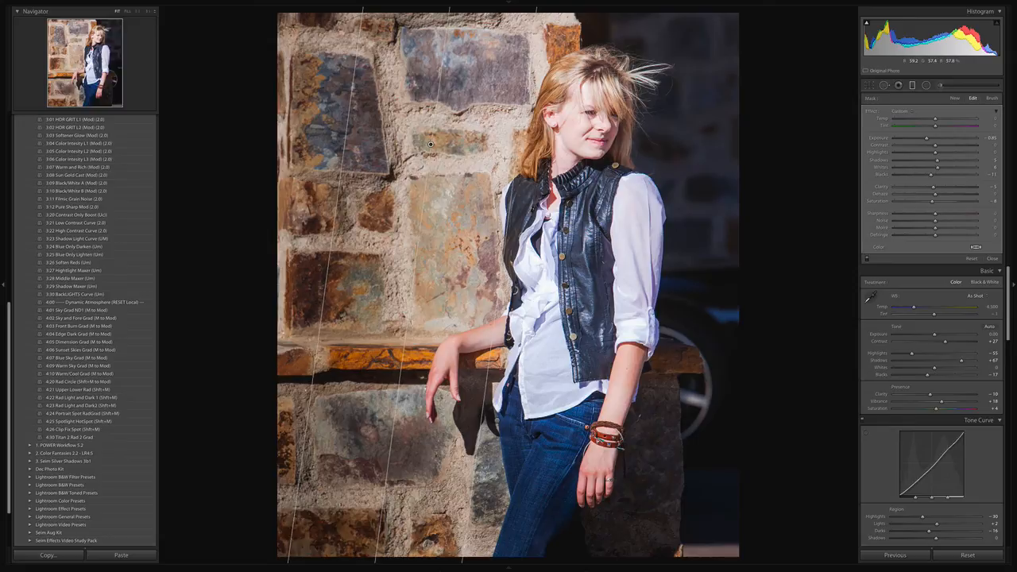
{"action": "left_click_drag", "start_coordinate": [697, 200], "coordinate": [649, 193]}
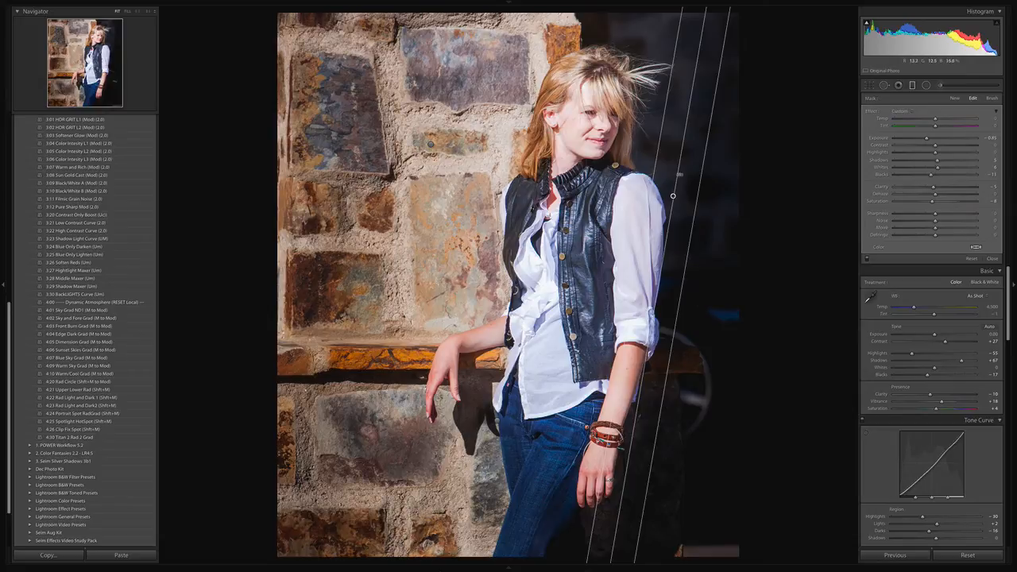
Rotate the background burn gradient beside her sleeve so its upper end leans toward her head, and return to the photo grid.
{"action": "mouse_move", "coordinate": [683, 123]}
{"action": "left_mouse_down"}
{"action": "mouse_move", "coordinate": [651, 123]}
{"action": "mouse_move", "coordinate": [674, 124]}
{"action": "left_mouse_up"}
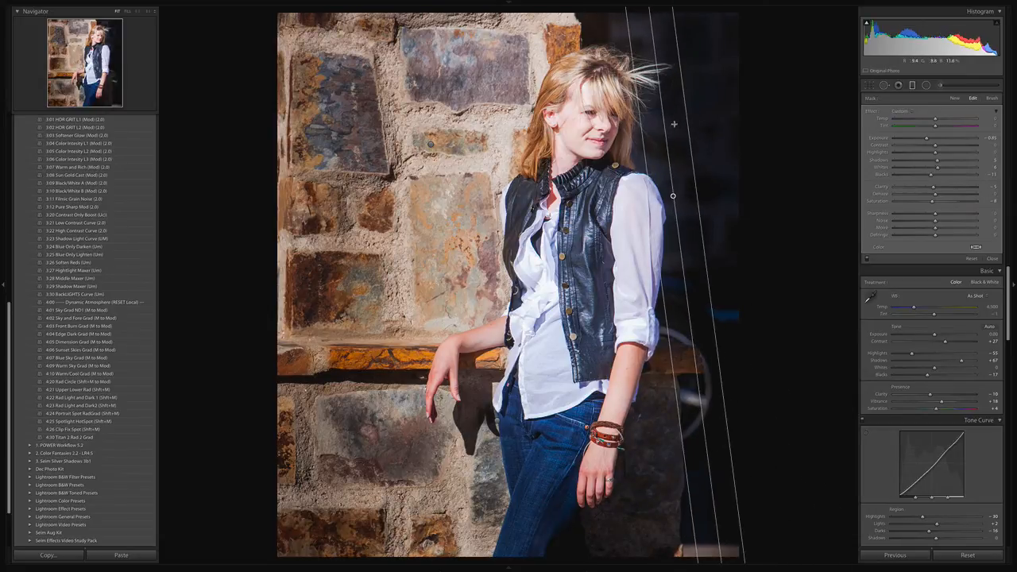
{"action": "key", "text": "m"}
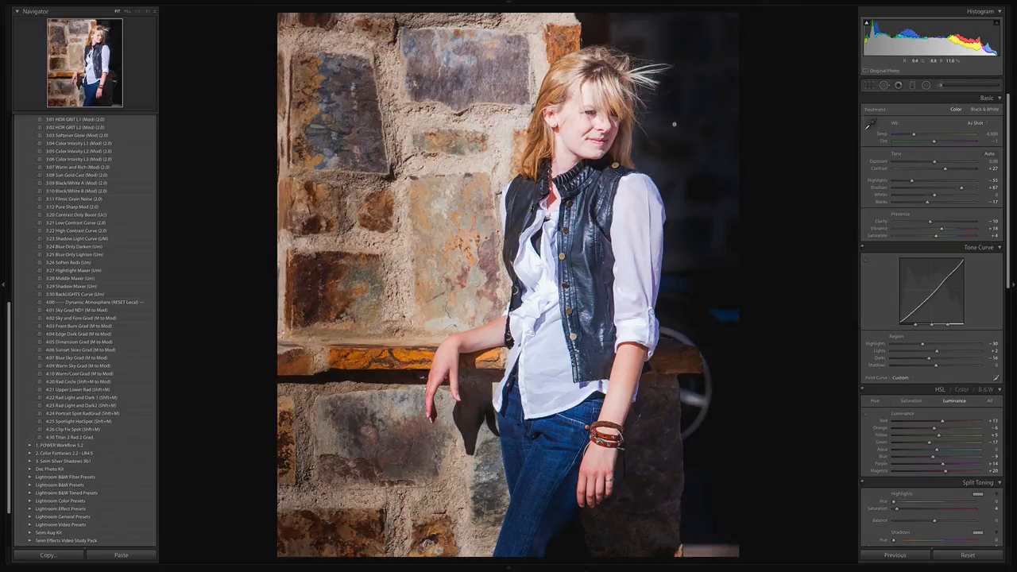
{"action": "key", "text": "g"}
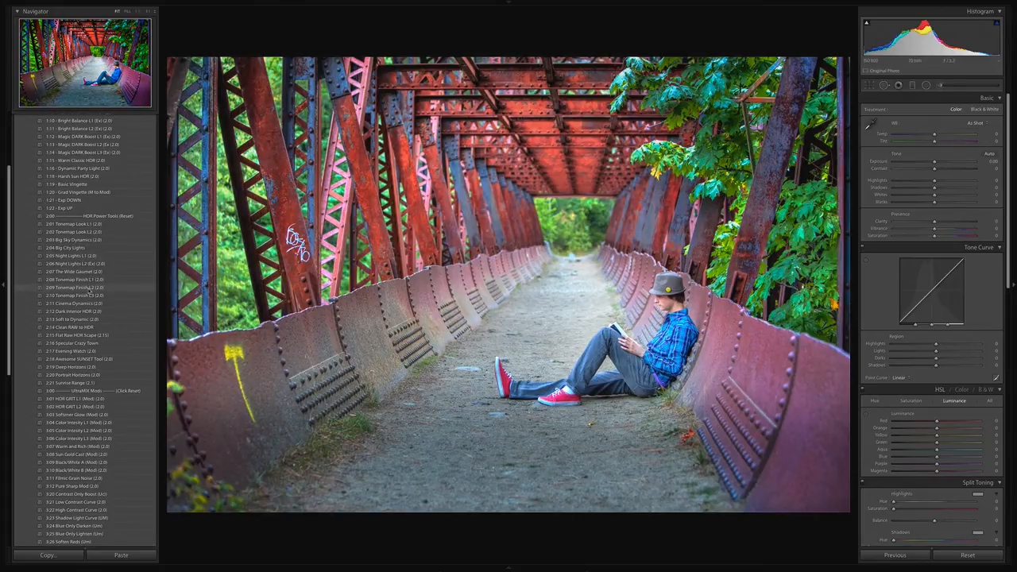
Compare the 2:08, 2:09 and 2:10 Tonemap Finish presets on the red bridge photo, settle on 2:09 Tonemap Finish L2, and return to the grid.
{"action": "left_click", "coordinate": [90, 289]}
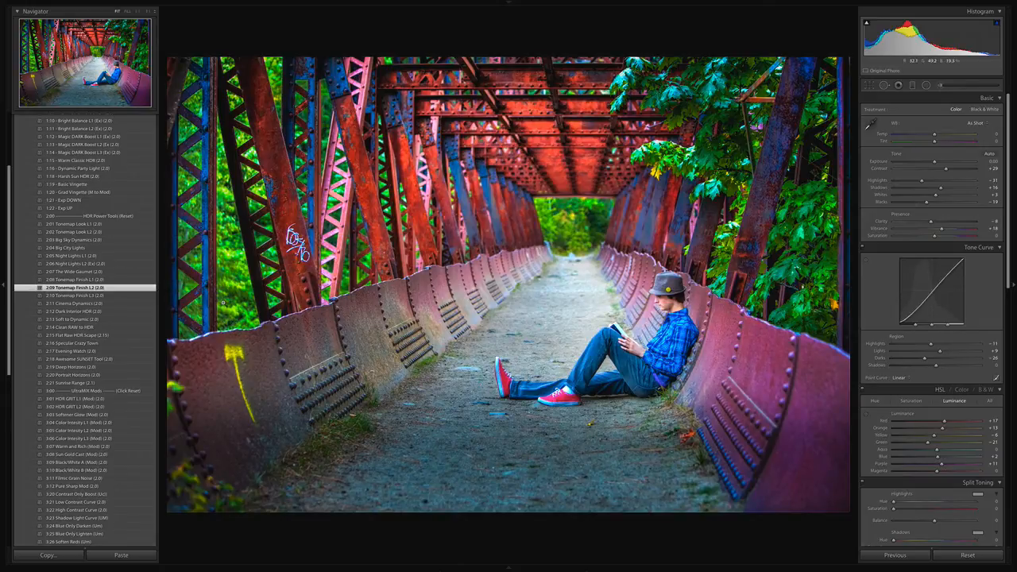
{"action": "left_click", "coordinate": [68, 281]}
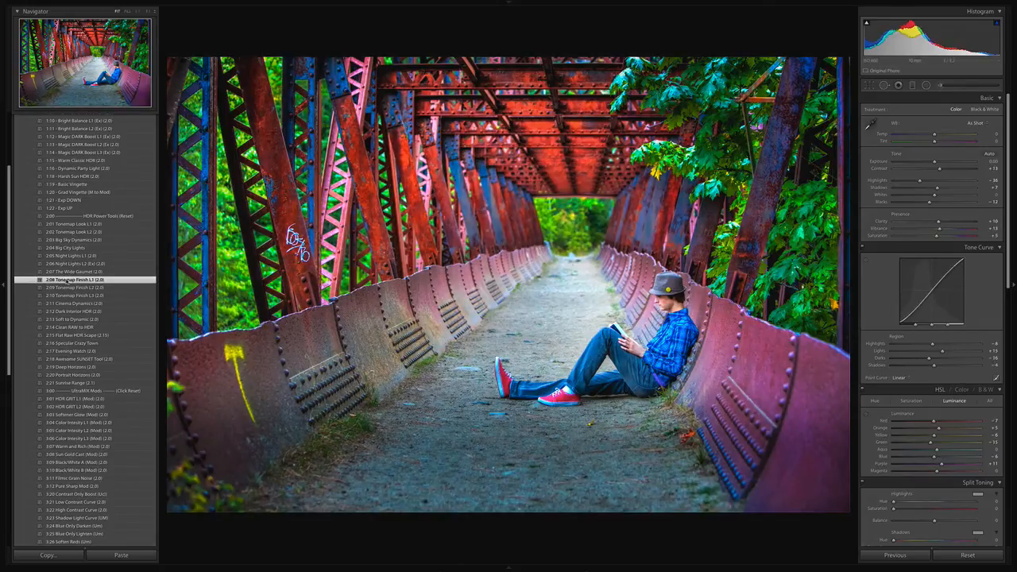
{"action": "left_click", "coordinate": [78, 295]}
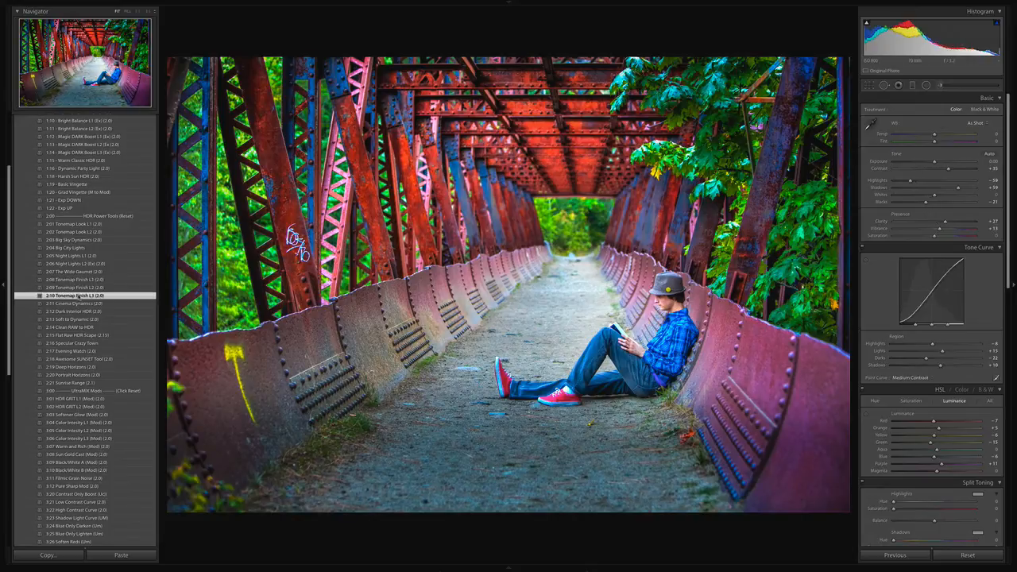
{"action": "left_click", "coordinate": [82, 289]}
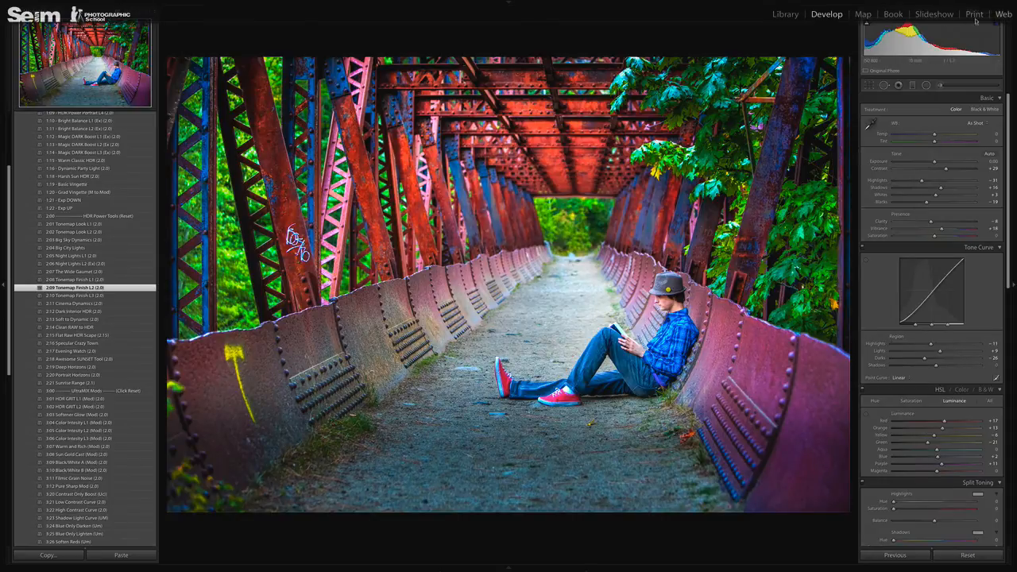
{"action": "key", "text": "g"}
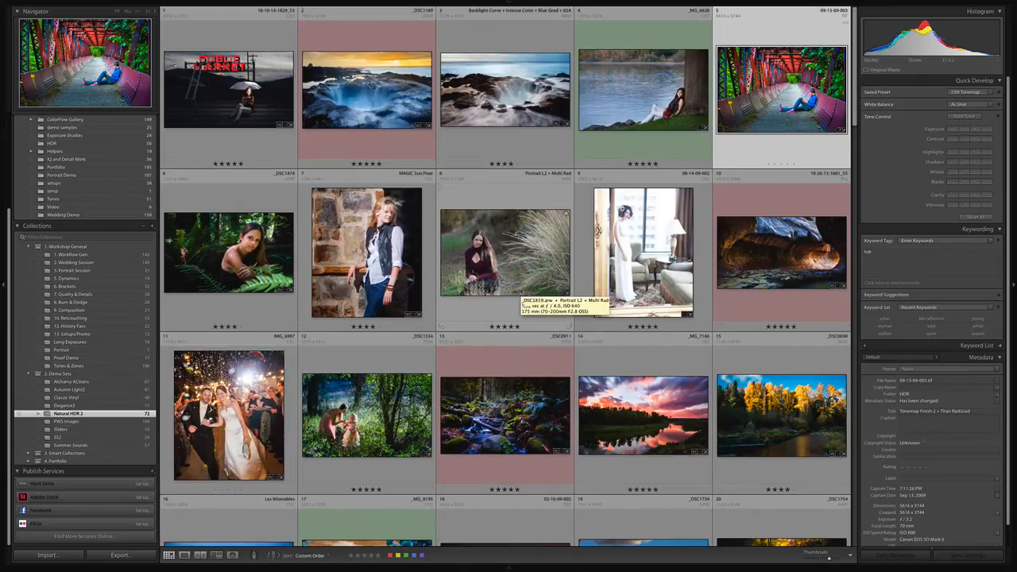
Open the first library photo, the woman under the Public Market sign, for developing and apply the 2:05 Night Lights L1 preset.
{"action": "left_click", "coordinate": [271, 93]}
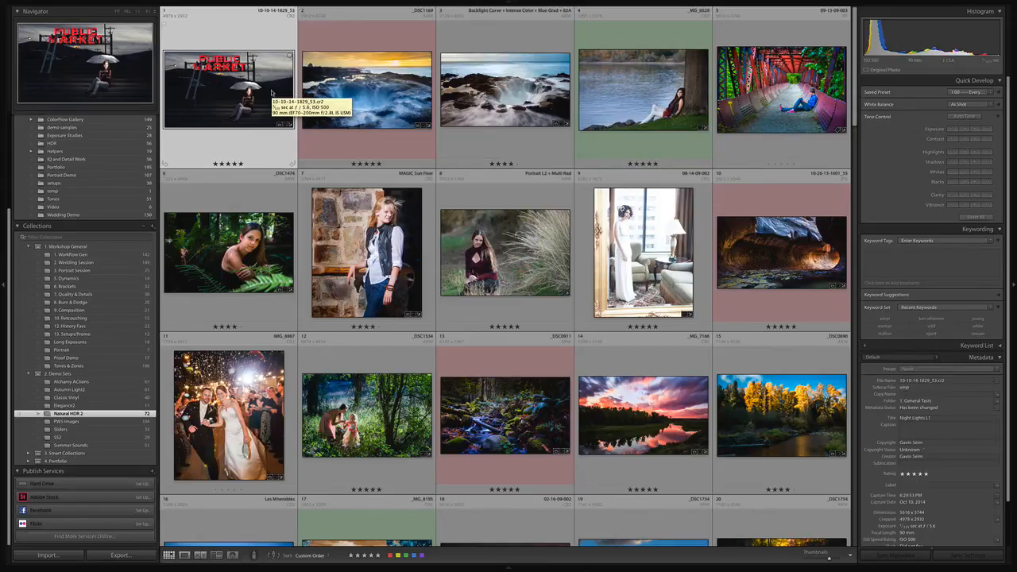
{"action": "key", "text": "d"}
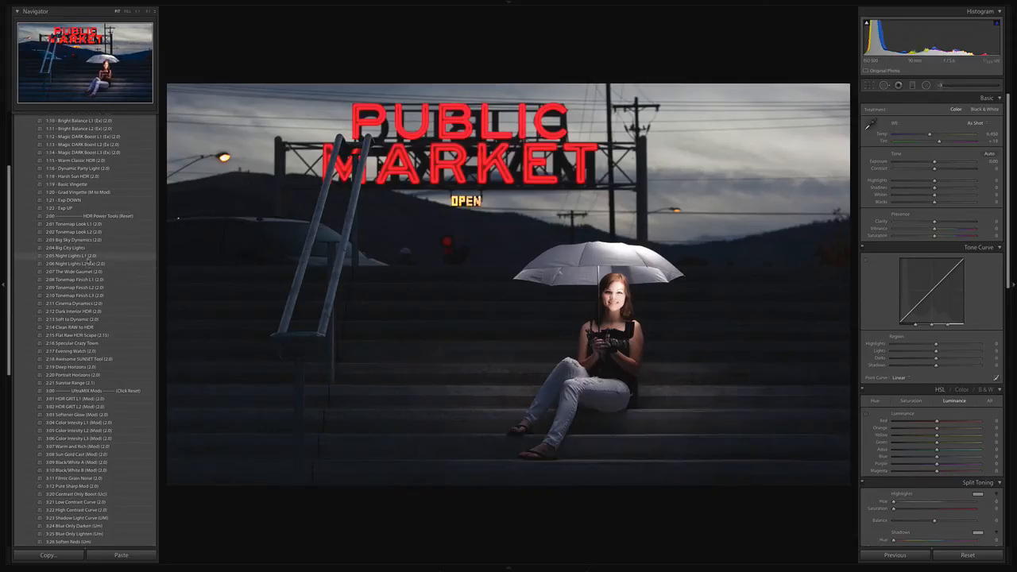
{"action": "left_click", "coordinate": [88, 259]}
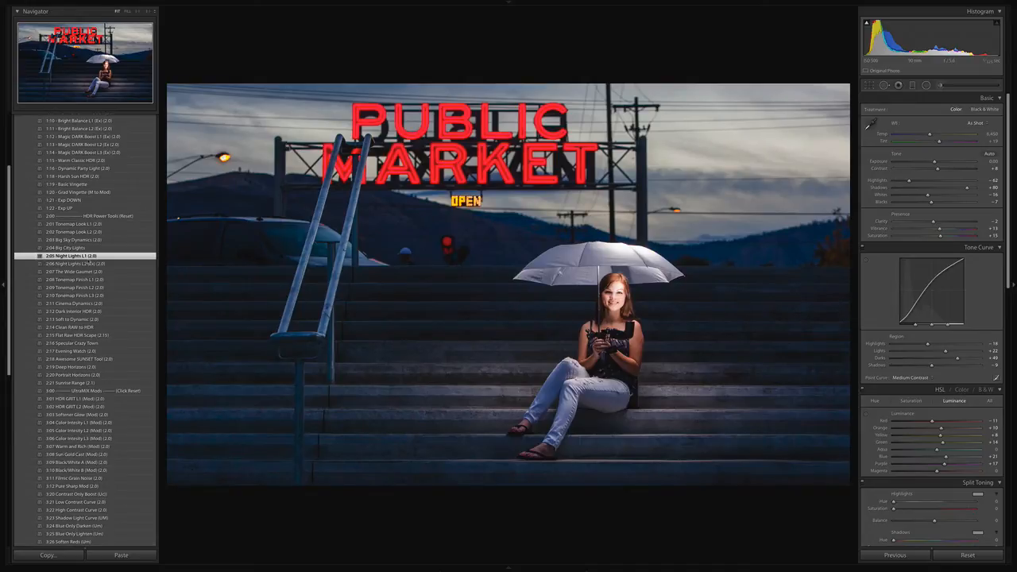
Try the 2:06 Night Lights L2 preset and the 2:00 HDR Power Tools reset on the market photo, undoing each, and return to the grid.
{"action": "left_click", "coordinate": [94, 264]}
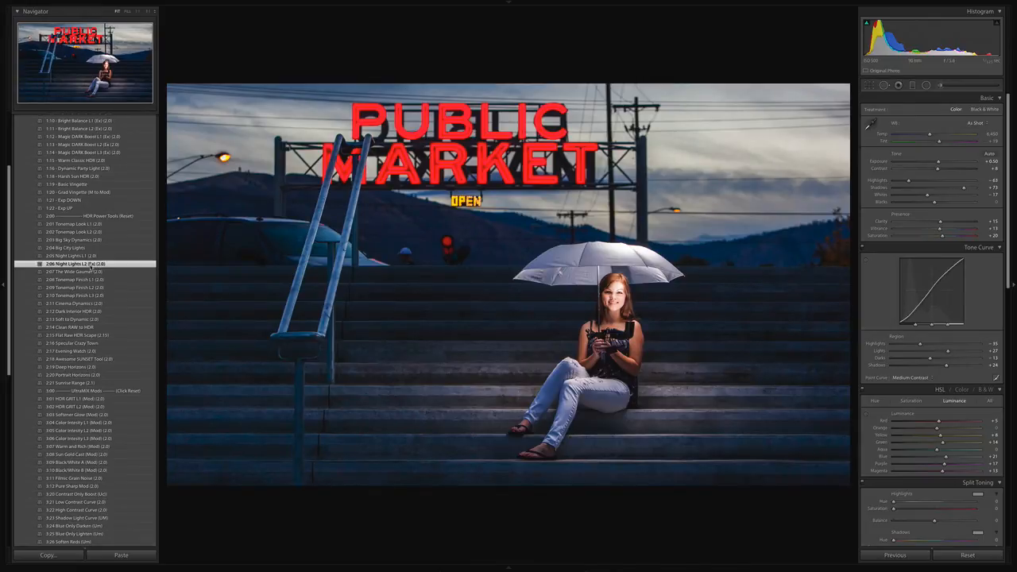
{"action": "key", "text": "ctrl+z"}
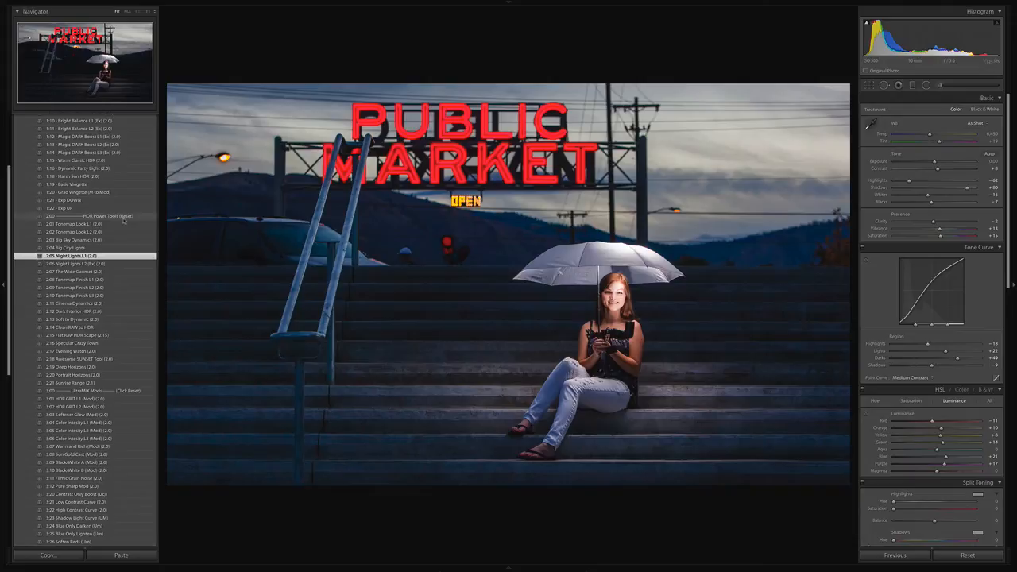
{"action": "left_click", "coordinate": [124, 221]}
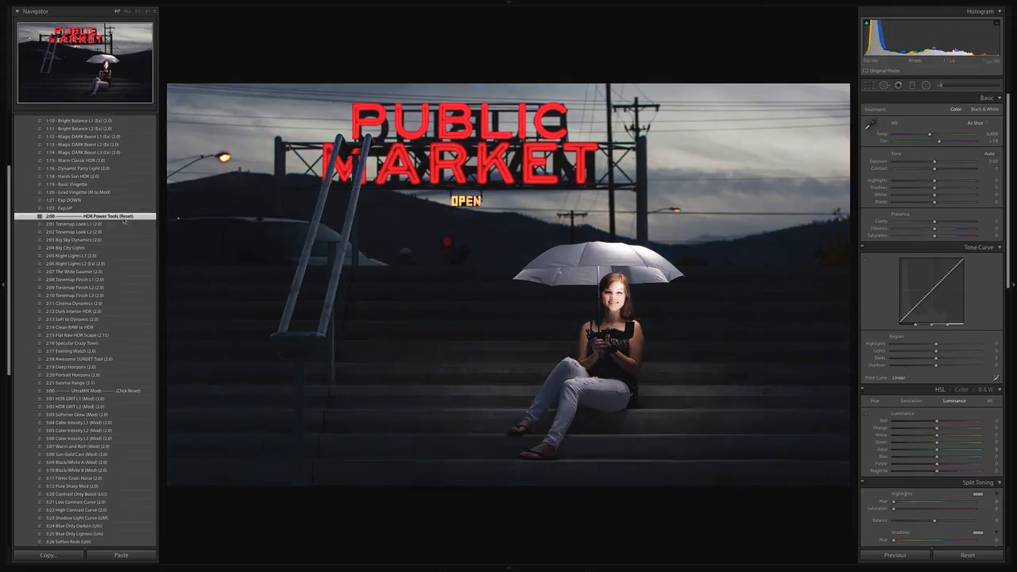
{"action": "key", "text": "ctrl+z"}
{"action": "key", "text": "g"}
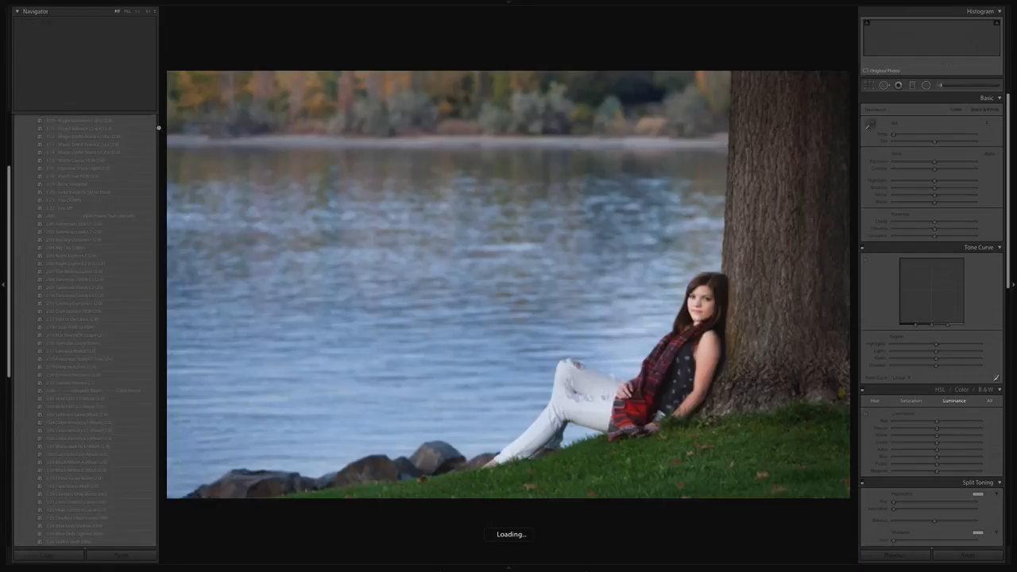
Apply the 1:07 HDR Power Portrait L2 preset to the portrait of the woman leaning against the lakeside tree.
{"action": "scroll", "coordinate": [97, 282], "scroll_direction": "up", "scroll_amount": 5}
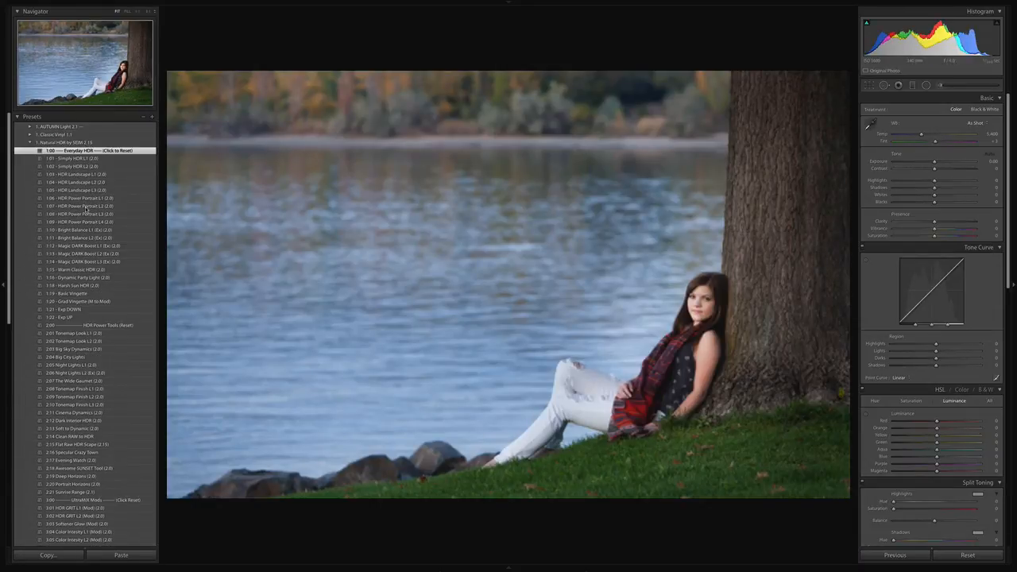
{"action": "left_click", "coordinate": [79, 206]}
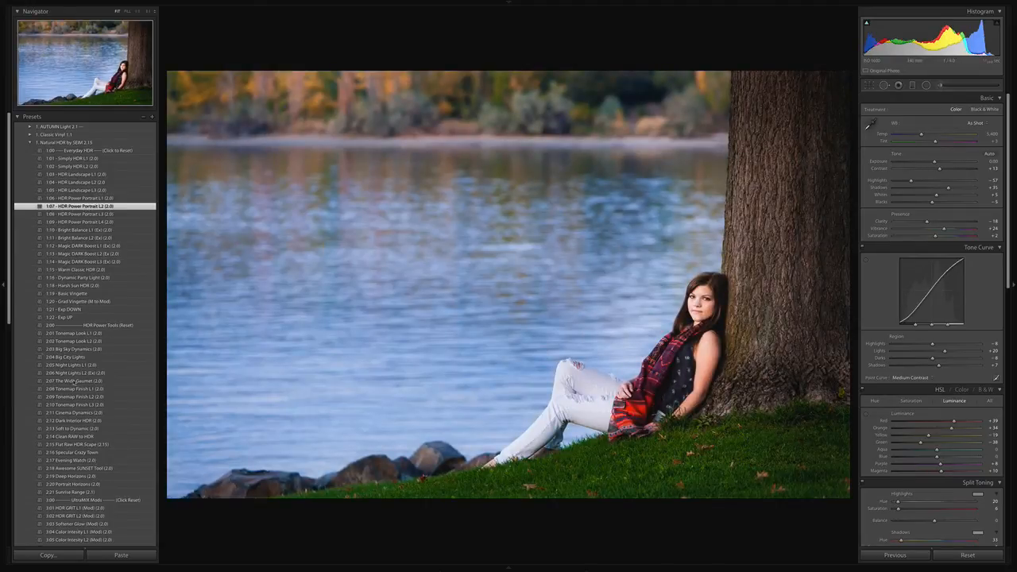
Try the 4:20 Rad Circle preset on the lakeside portrait, centring the circle on the woman and enlarging it, and remove the effect.
{"action": "scroll", "coordinate": [79, 389], "scroll_direction": "down", "scroll_amount": 5}
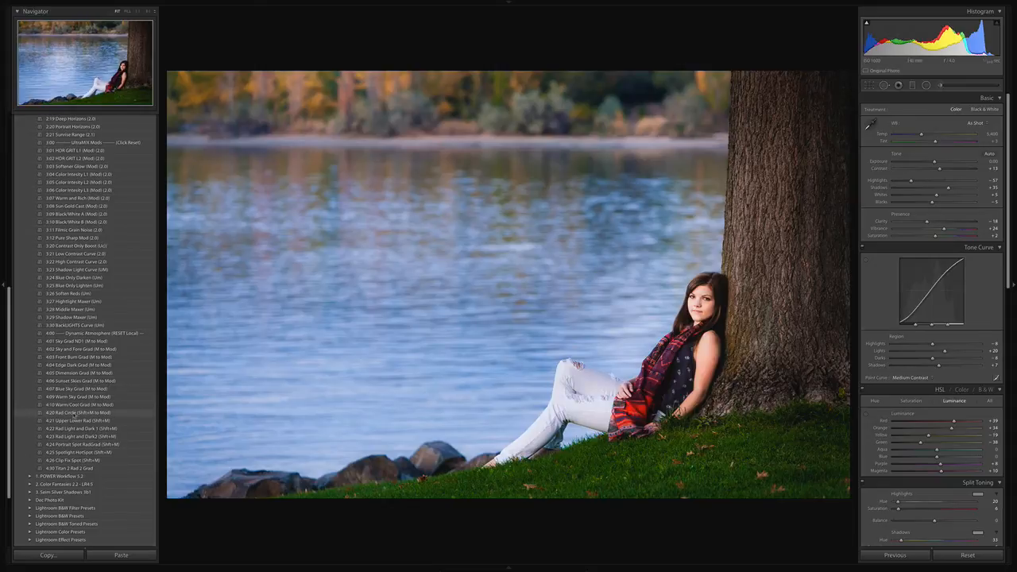
{"action": "left_click", "coordinate": [74, 414]}
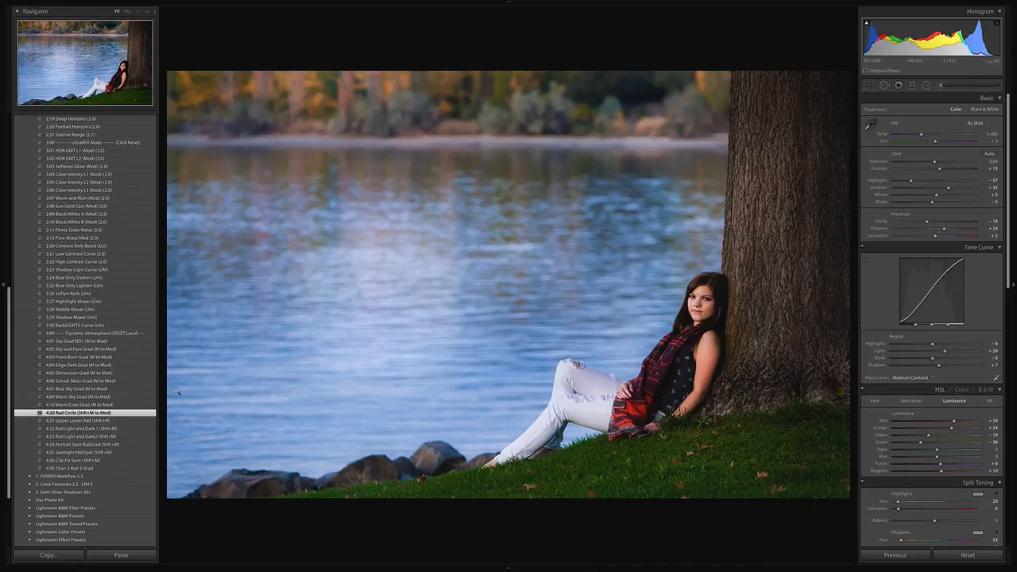
{"action": "key", "text": "shift+m"}
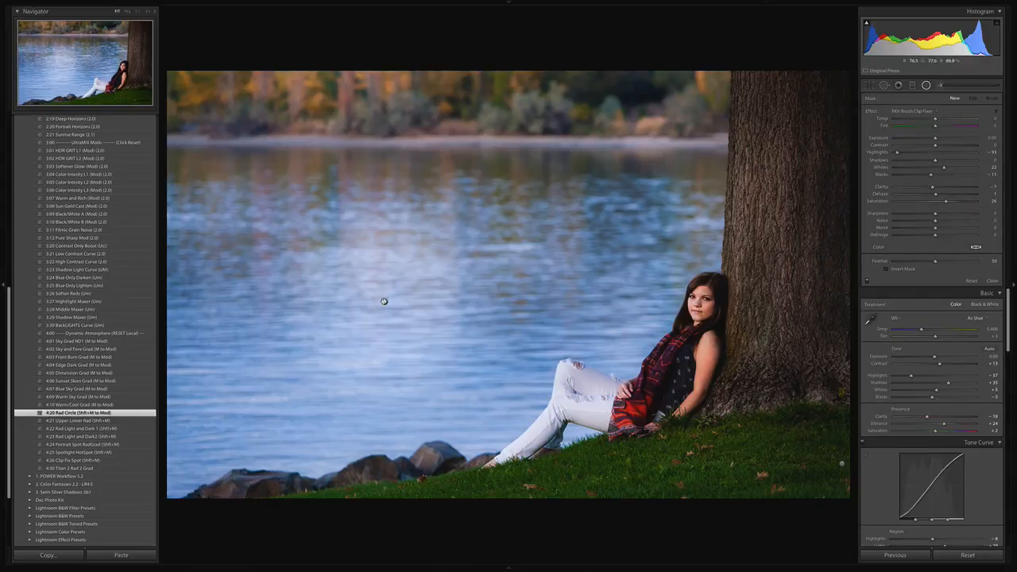
{"action": "mouse_move", "coordinate": [384, 301]}
{"action": "left_mouse_down"}
{"action": "mouse_move", "coordinate": [408, 293]}
{"action": "mouse_move", "coordinate": [705, 324]}
{"action": "left_mouse_up"}
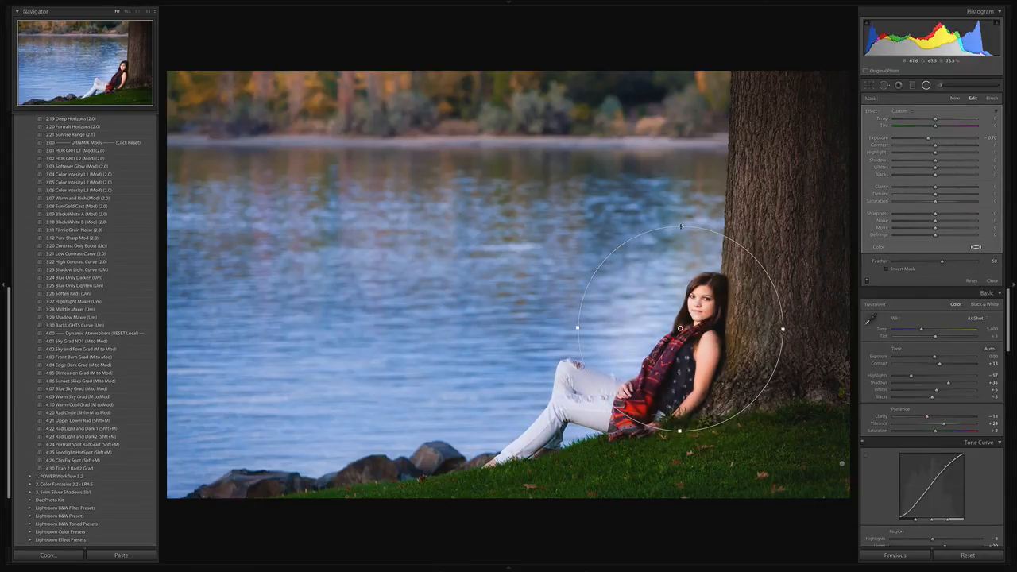
{"action": "left_click_drag", "start_coordinate": [681, 227], "coordinate": [680, 181]}
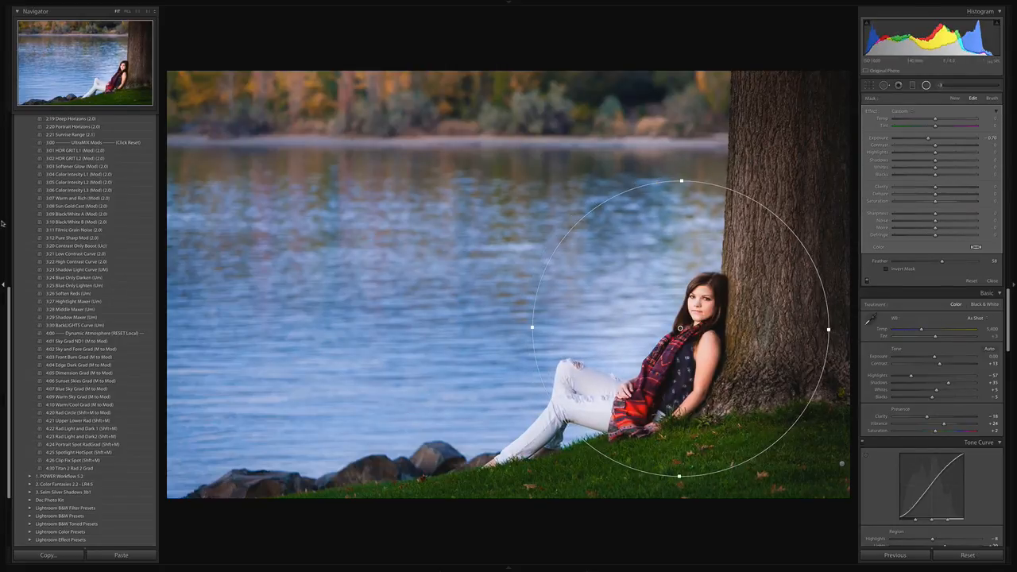
{"action": "key", "text": "Delete"}
{"action": "key", "text": "ctrl+z"}
{"action": "key", "text": "shift+m"}
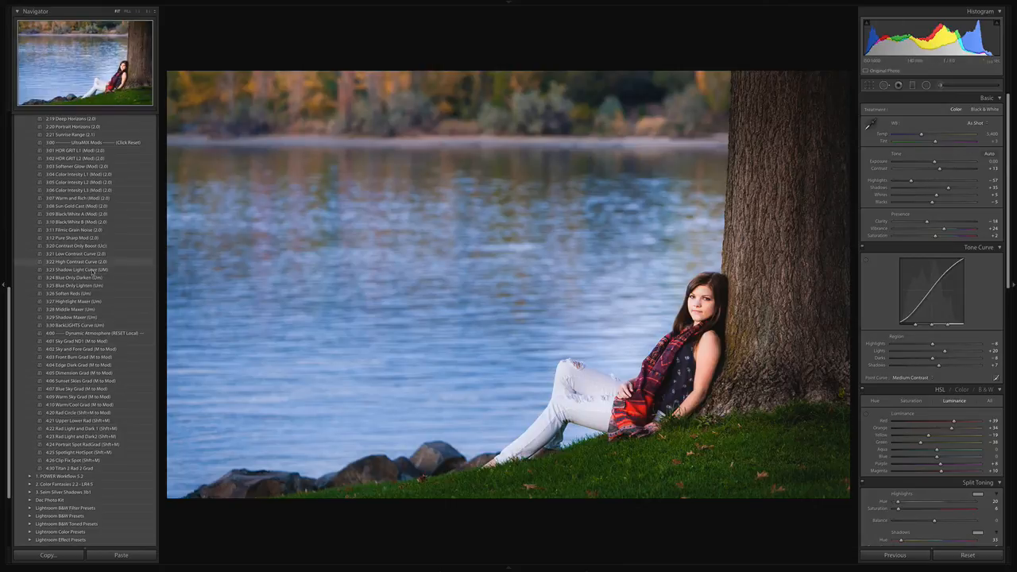
{"action": "scroll", "coordinate": [87, 334], "scroll_direction": "up", "scroll_amount": 4}
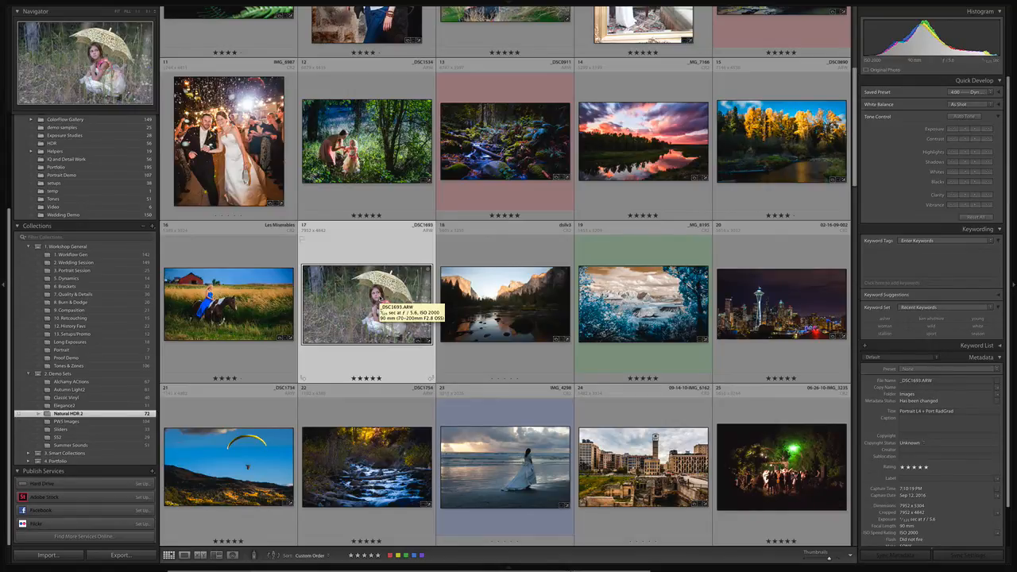
Open the photo of the girl with the lace parasol for developing and apply the 1:09 HDR Power Portrait L4 preset.
{"action": "key", "text": "d"}
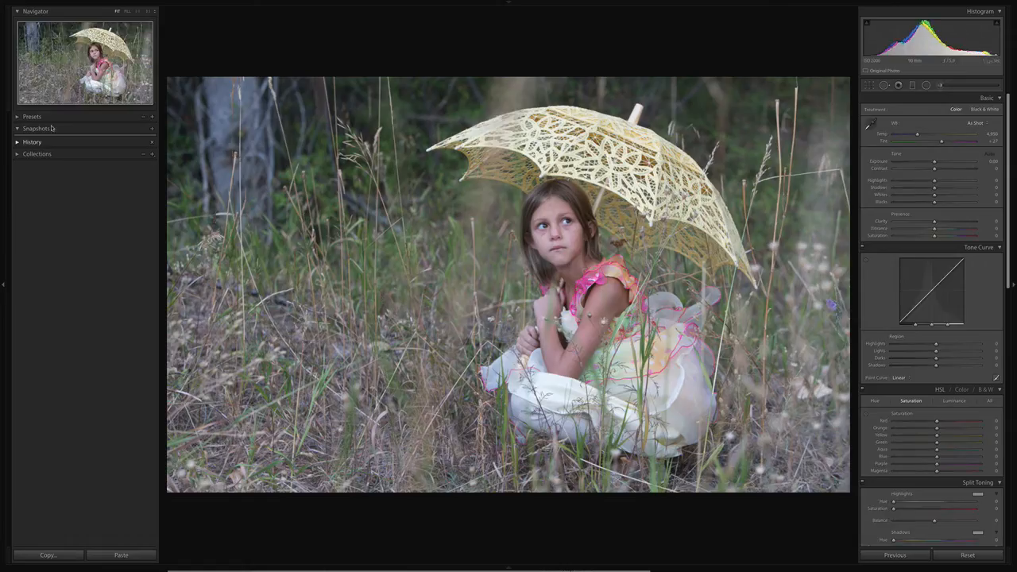
{"action": "left_click", "coordinate": [30, 117]}
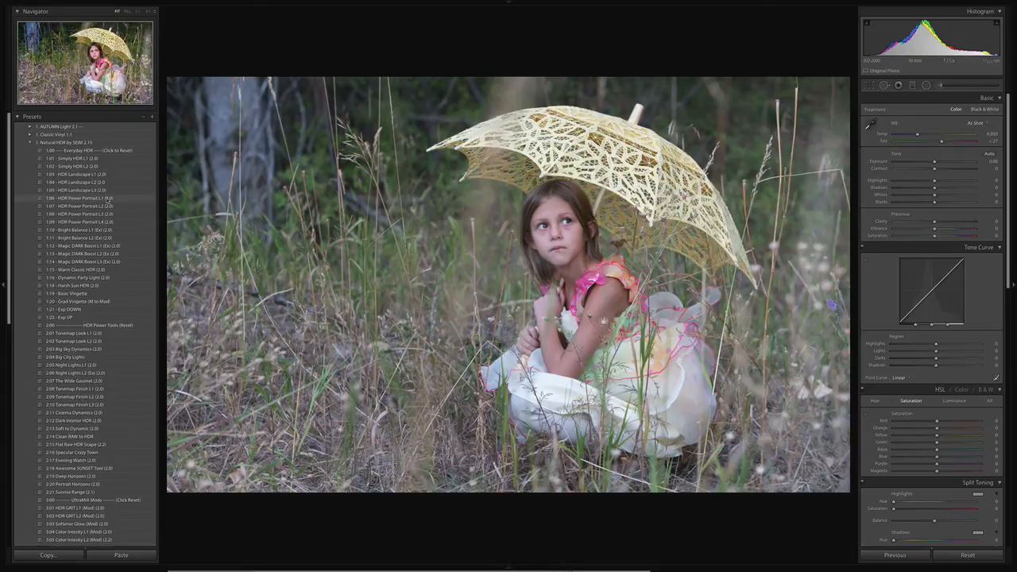
{"action": "scroll", "coordinate": [109, 197], "scroll_direction": "down", "scroll_amount": 1}
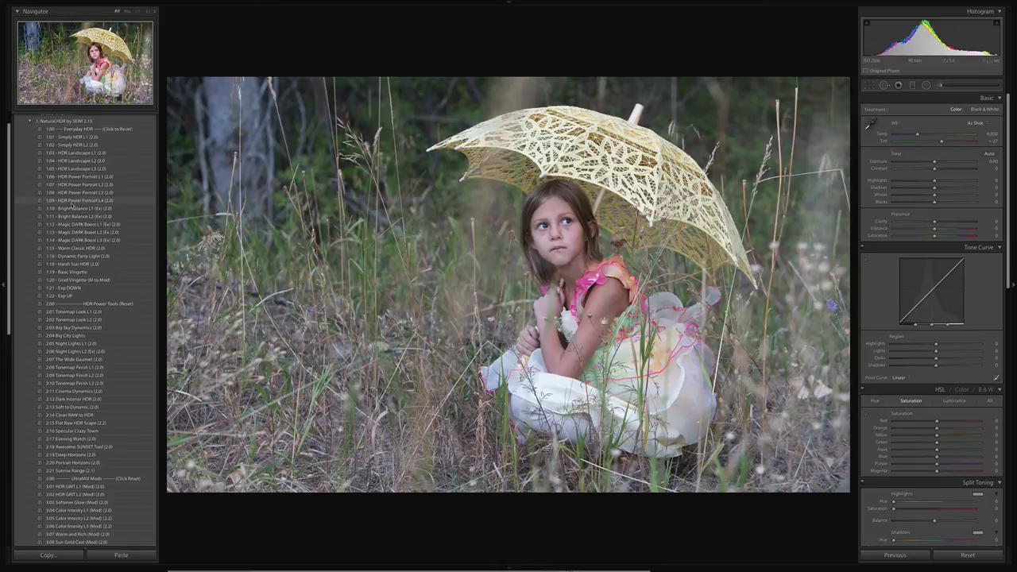
{"action": "left_click", "coordinate": [95, 204]}
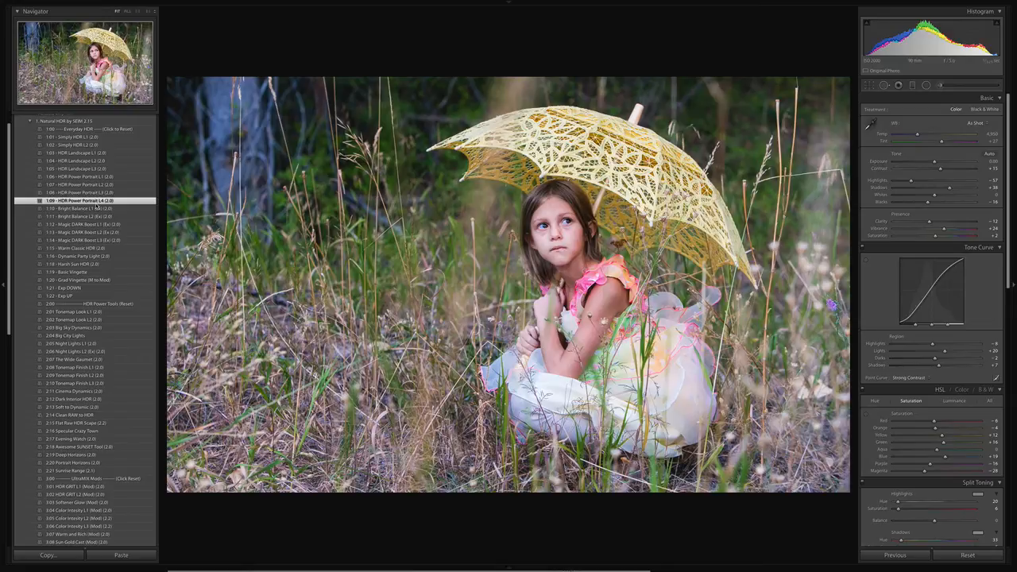
Reset the parasol portrait with the 1:00 Everyday HDR reset preset for comparison, undo the reset, and return to the photo grid.
{"action": "left_click", "coordinate": [116, 129]}
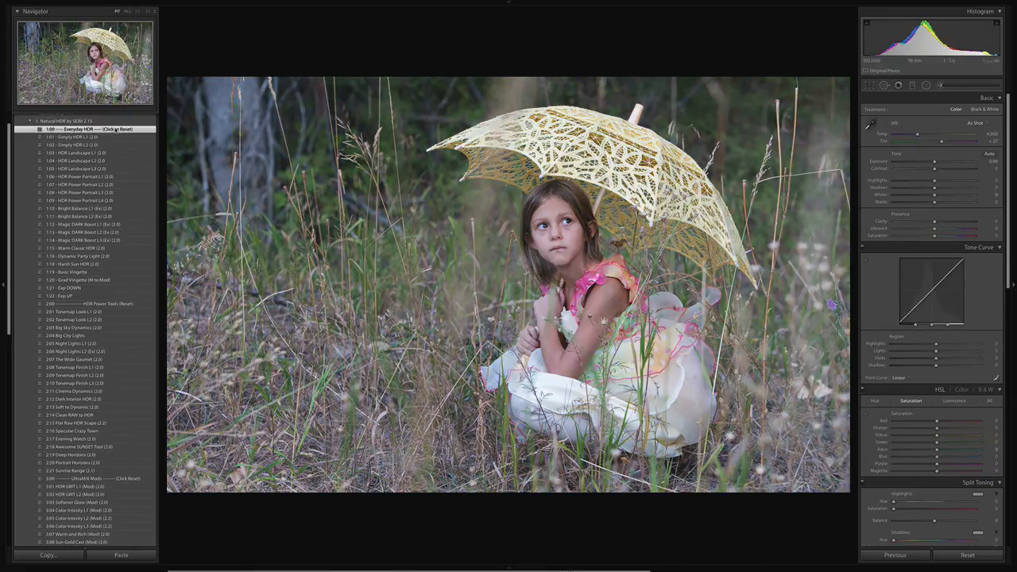
{"action": "key", "text": "ctrl+z"}
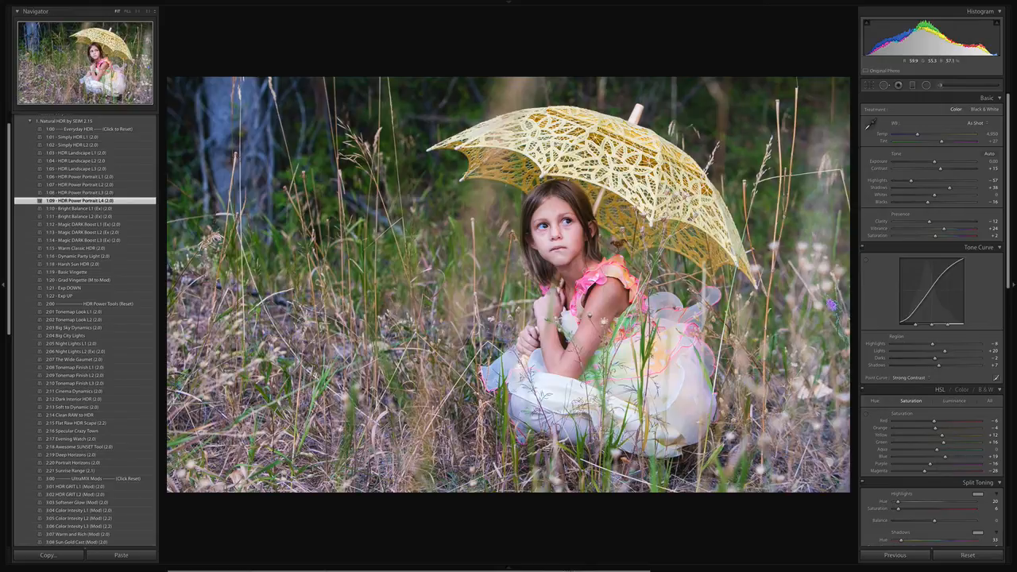
{"action": "key", "text": "g"}
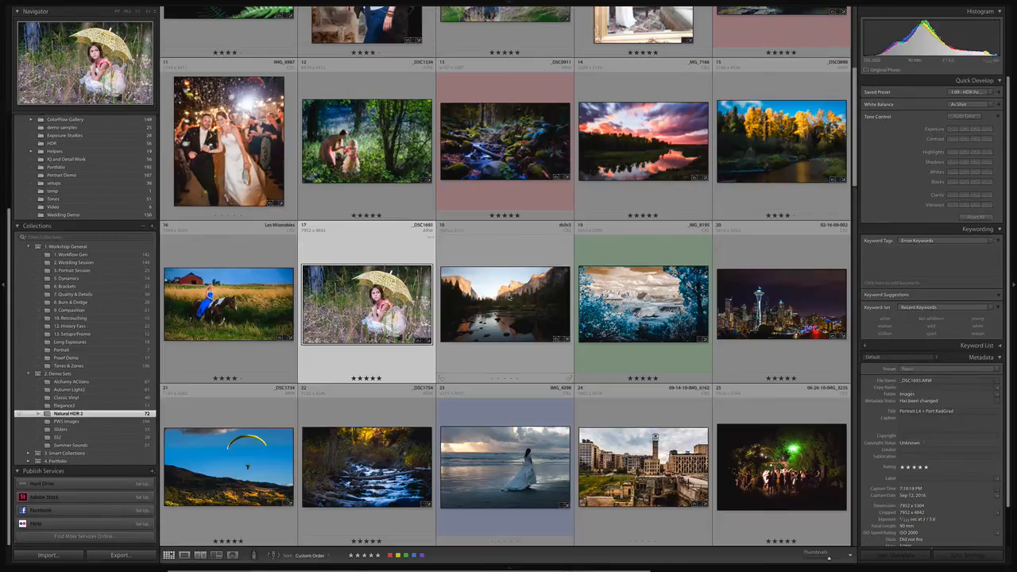
Open the photo of the river valley with sunlit cliffs for developing and apply the 2:17 Evening Watch preset.
{"action": "left_click", "coordinate": [511, 298]}
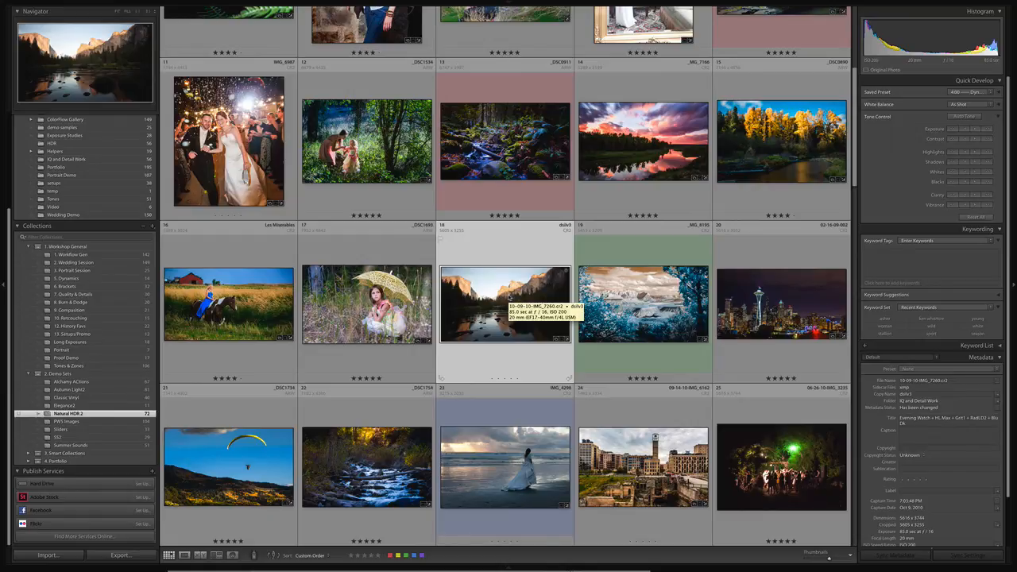
{"action": "key", "text": "d"}
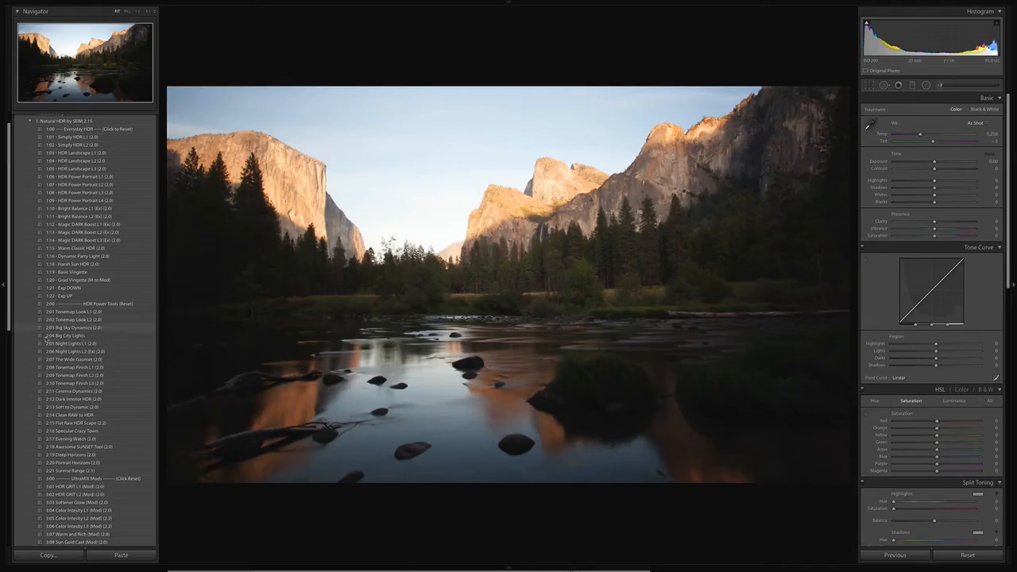
{"action": "scroll", "coordinate": [101, 392], "scroll_direction": "down", "scroll_amount": 2}
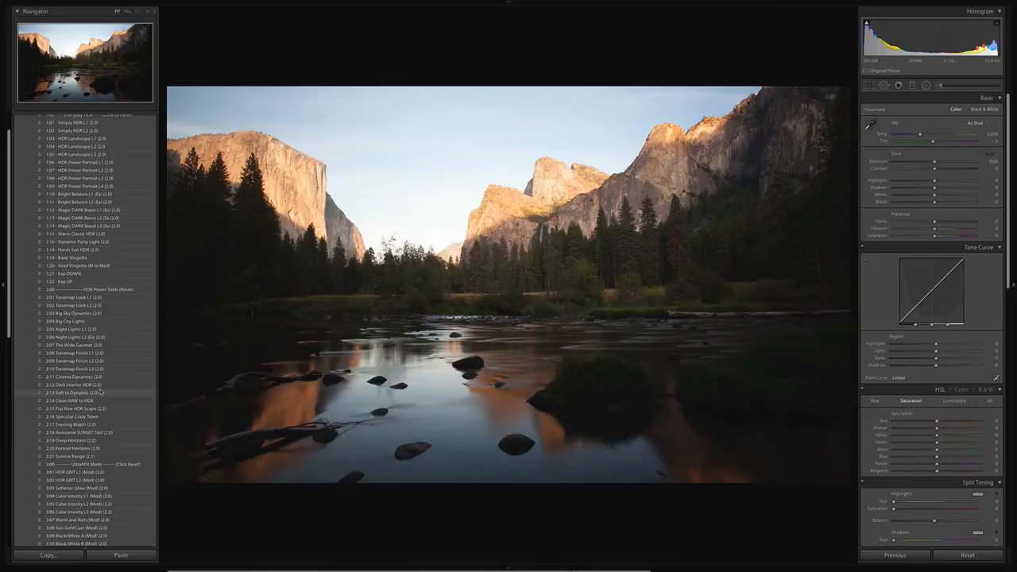
{"action": "scroll", "coordinate": [72, 395], "scroll_direction": "down", "scroll_amount": 1}
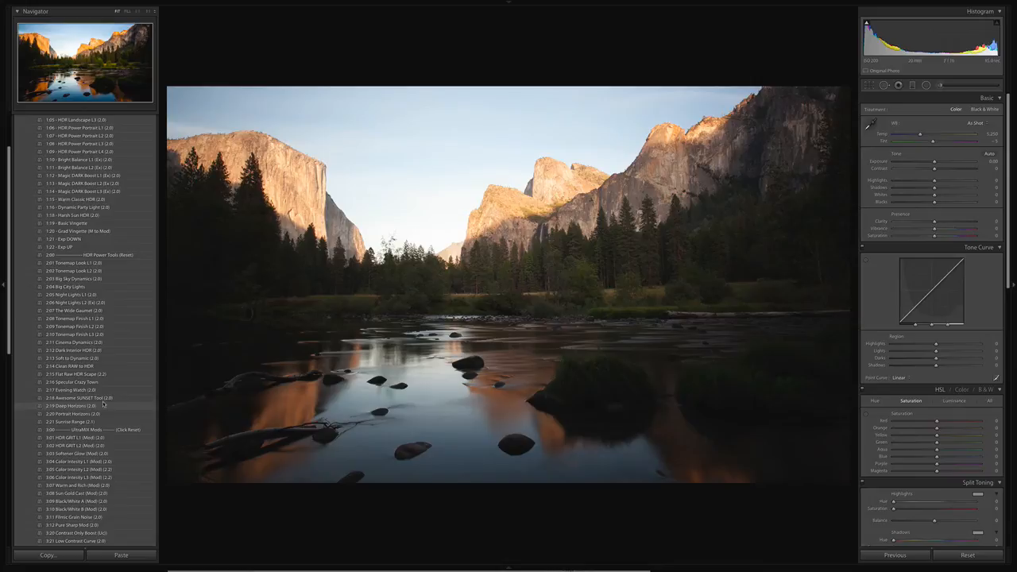
{"action": "scroll", "coordinate": [103, 401], "scroll_direction": "down", "scroll_amount": 2}
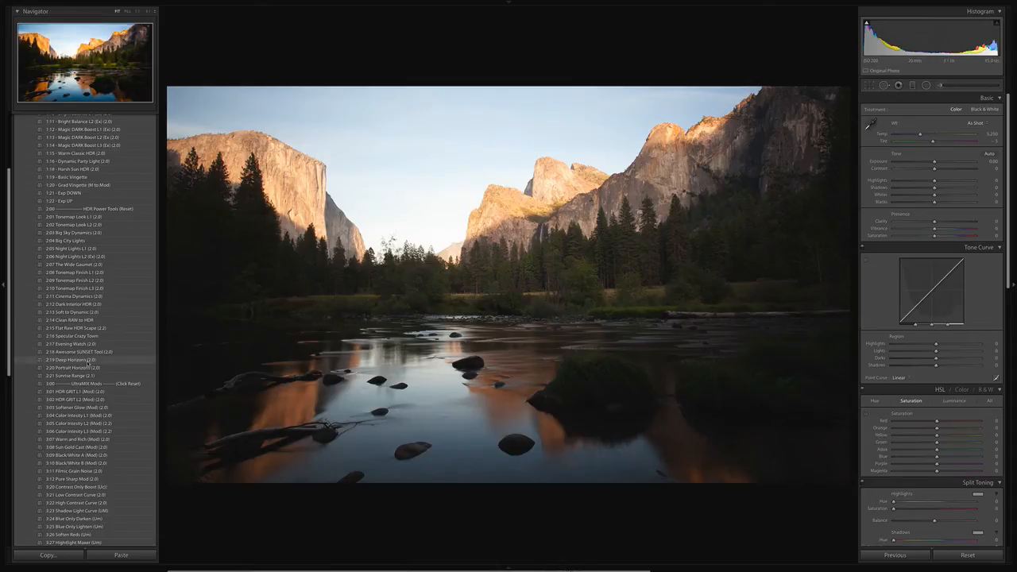
{"action": "left_click", "coordinate": [83, 344]}
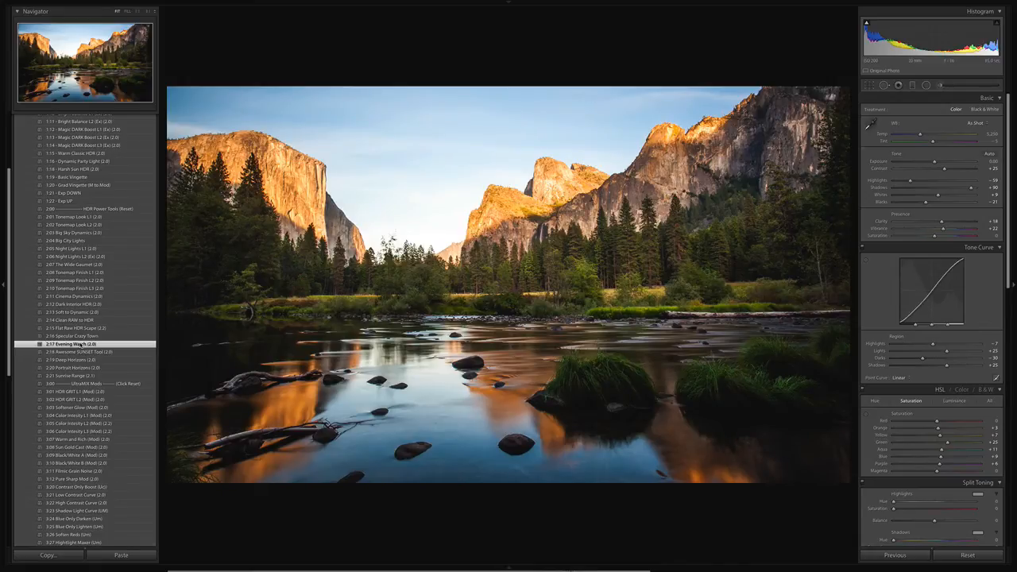
Add the 3:27 Highlight Maxer, 3:01 HDR GRIT L1 and 3:24 Blue Only Darken mods to the river valley photo.
{"action": "scroll", "coordinate": [81, 349], "scroll_direction": "down", "scroll_amount": 3}
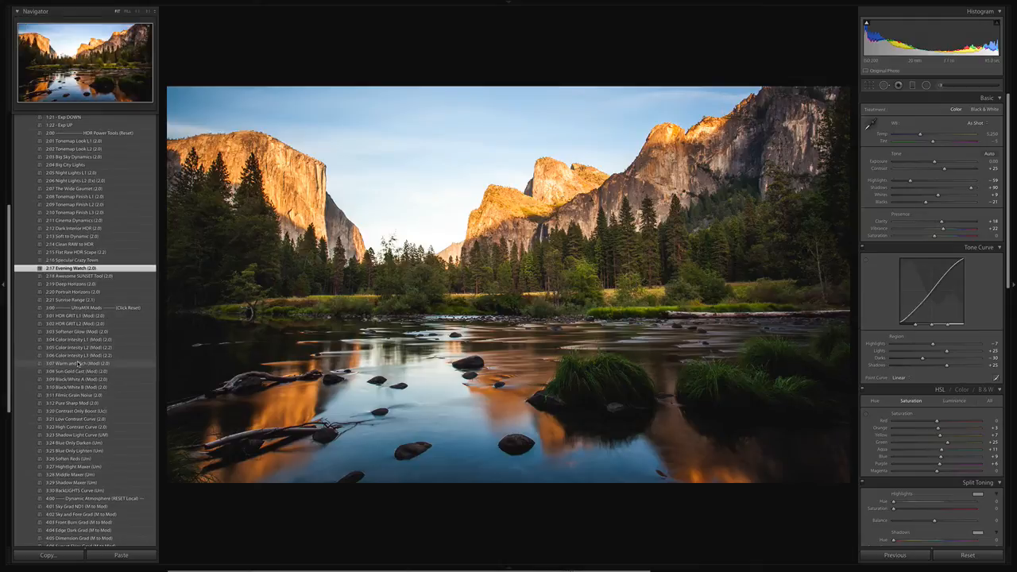
{"action": "scroll", "coordinate": [78, 364], "scroll_direction": "down", "scroll_amount": 1}
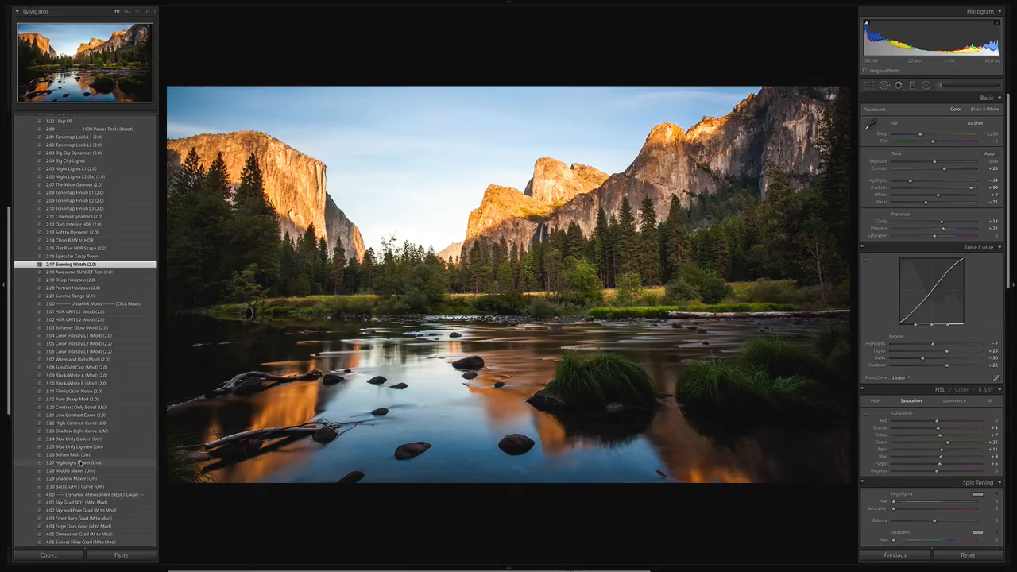
{"action": "left_click", "coordinate": [80, 463]}
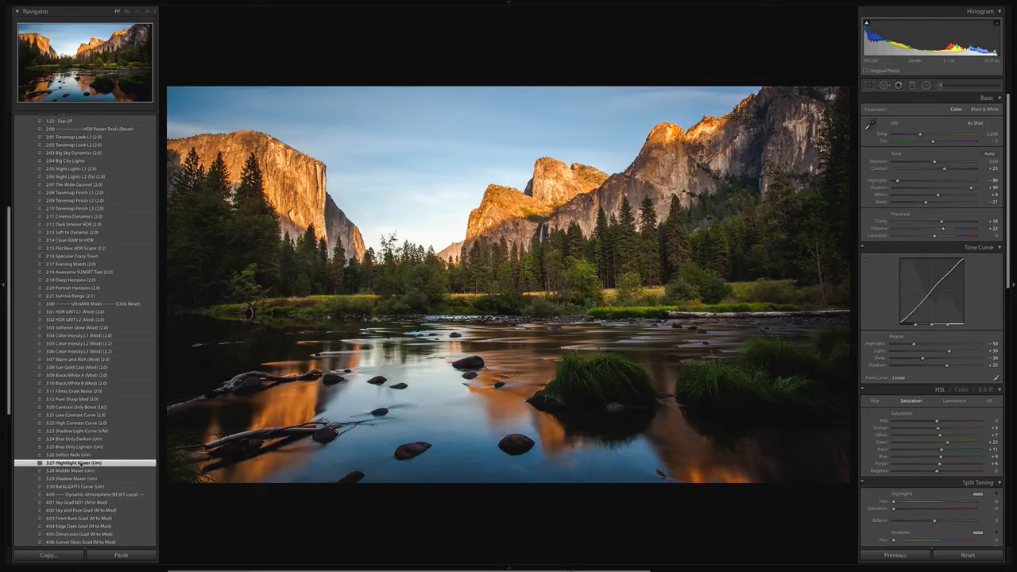
{"action": "left_click", "coordinate": [89, 312]}
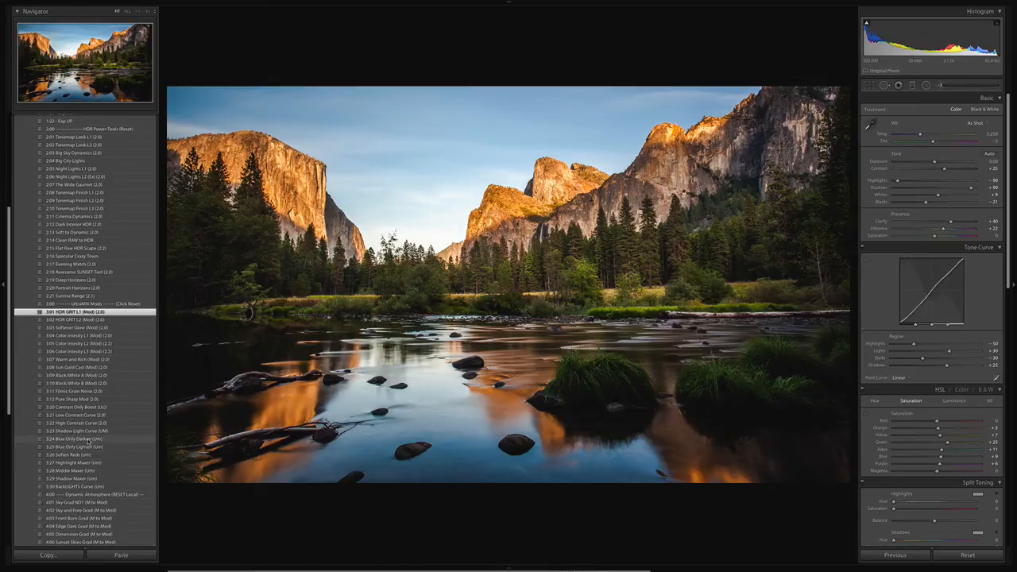
{"action": "left_click", "coordinate": [90, 439]}
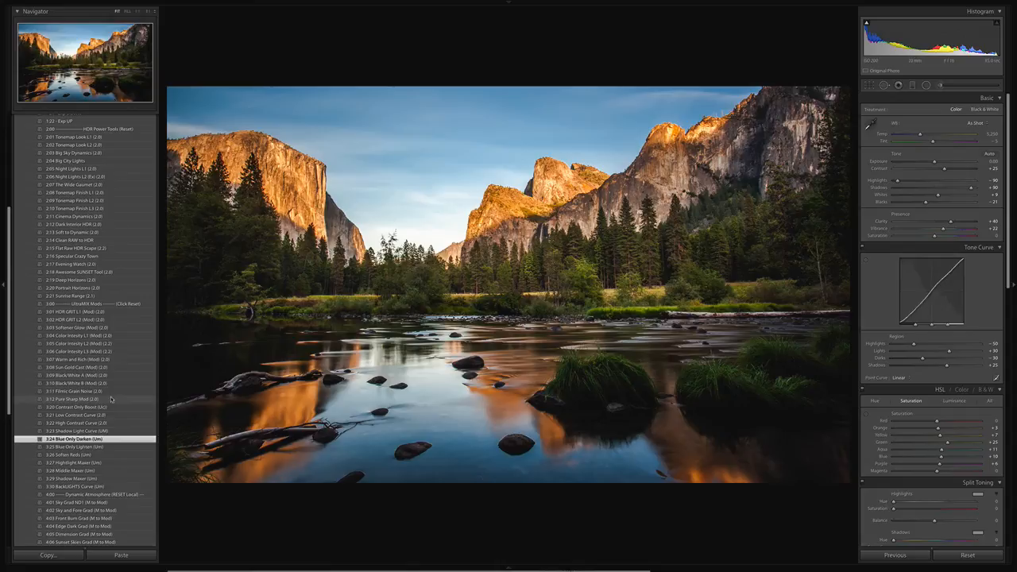
Apply the 4:23 Rad Light and Dark2 preset to the river valley photo and open its radial filters for editing.
{"action": "scroll", "coordinate": [112, 400], "scroll_direction": "down", "scroll_amount": 3}
{"action": "scroll", "coordinate": [111, 400], "scroll_direction": "down", "scroll_amount": 6}
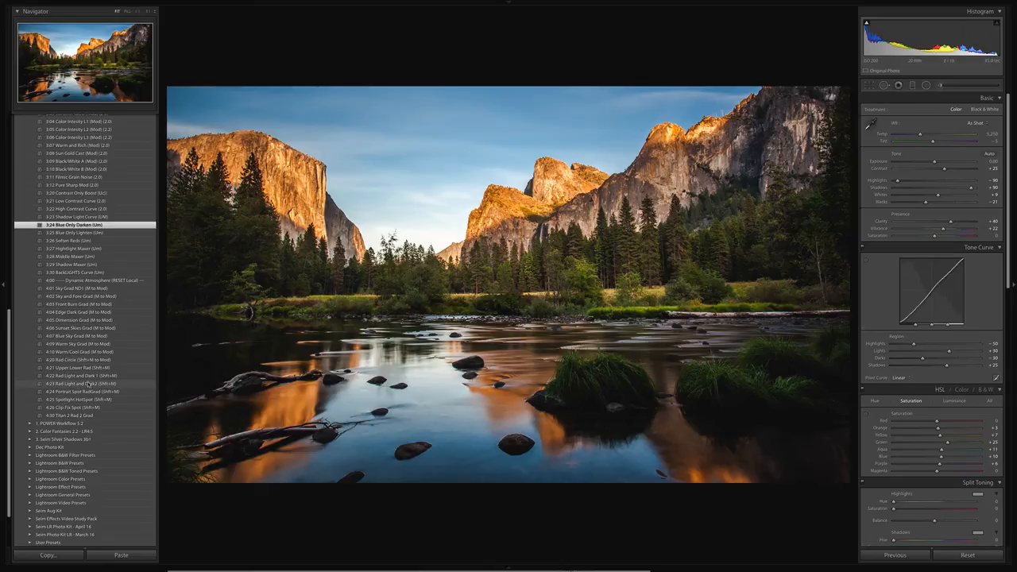
{"action": "left_click", "coordinate": [88, 383]}
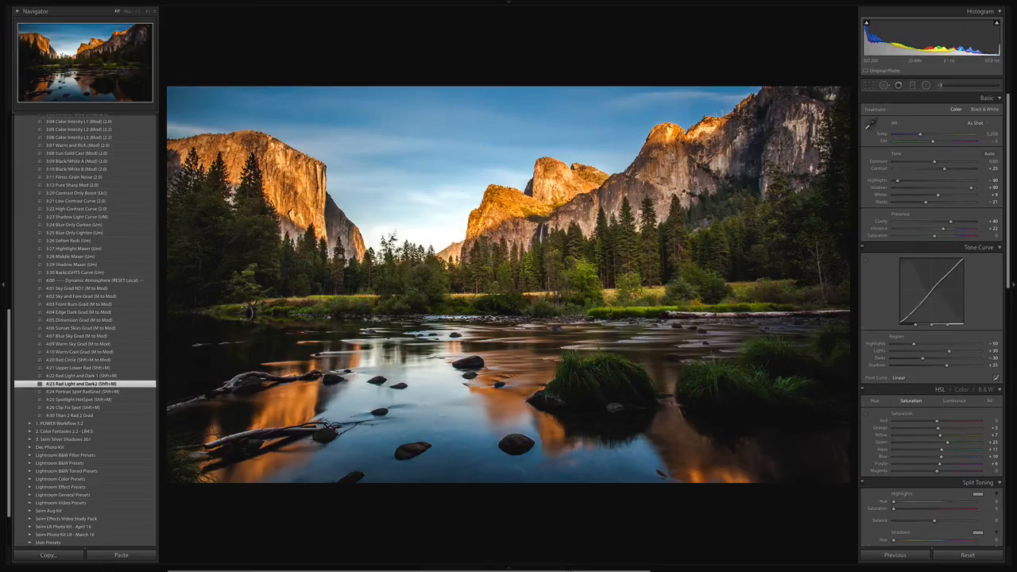
{"action": "key", "text": "shift+m"}
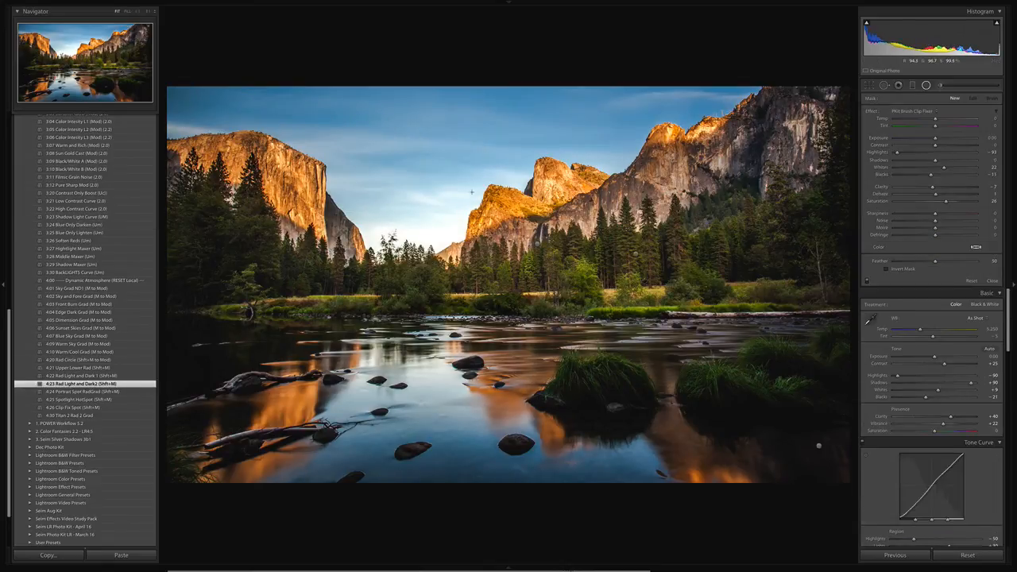
Move the darkening radial filter over the left cliff and the brightening one over the grassy rocks in the river, and finish editing the filters.
{"action": "left_click", "coordinate": [536, 243]}
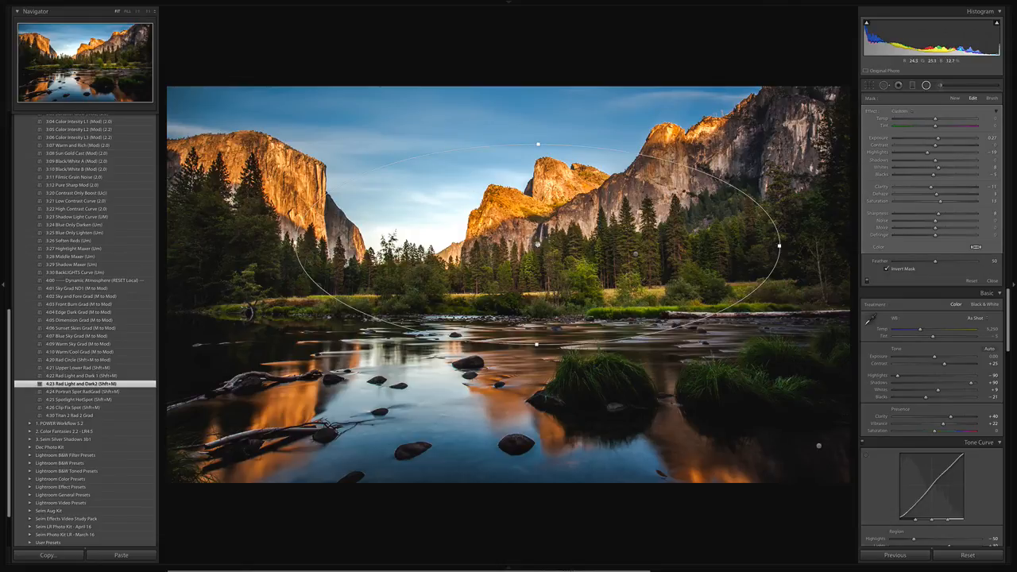
{"action": "left_click_drag", "start_coordinate": [551, 223], "coordinate": [358, 172]}
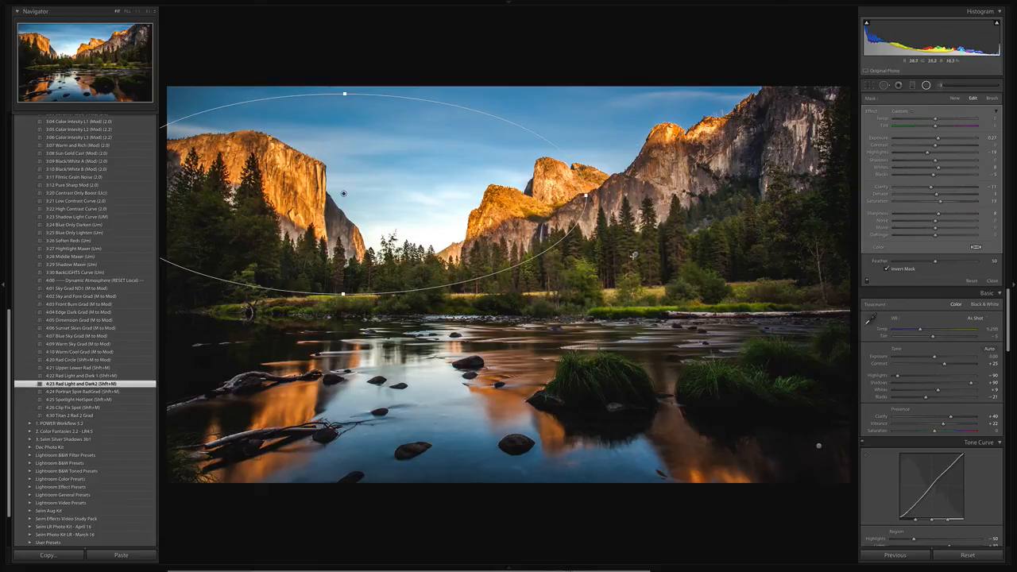
{"action": "left_click", "coordinate": [636, 255]}
{"action": "left_click_drag", "start_coordinate": [685, 349], "coordinate": [331, 171]}
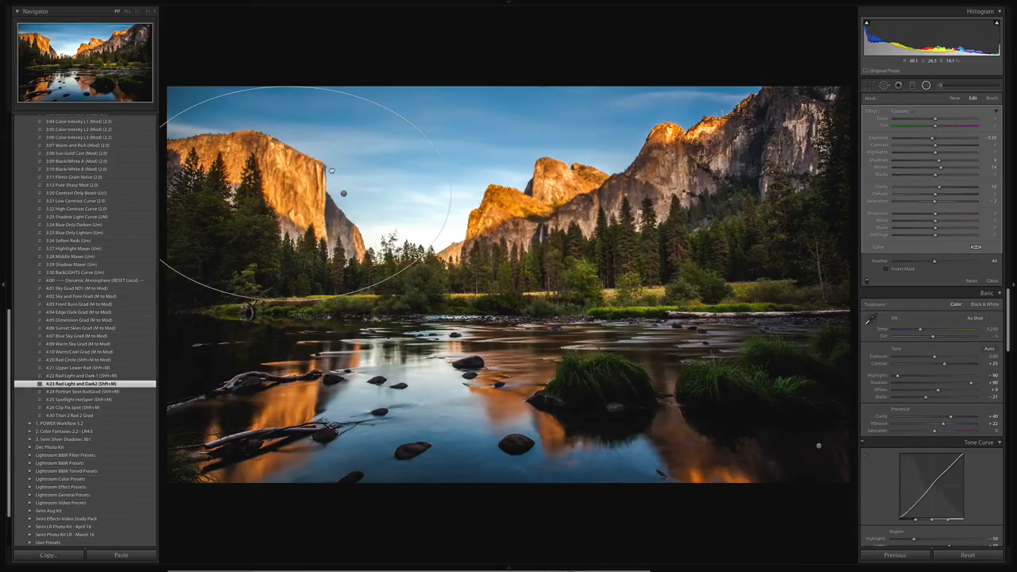
{"action": "left_click", "coordinate": [344, 195]}
{"action": "left_click_drag", "start_coordinate": [514, 161], "coordinate": [781, 330]}
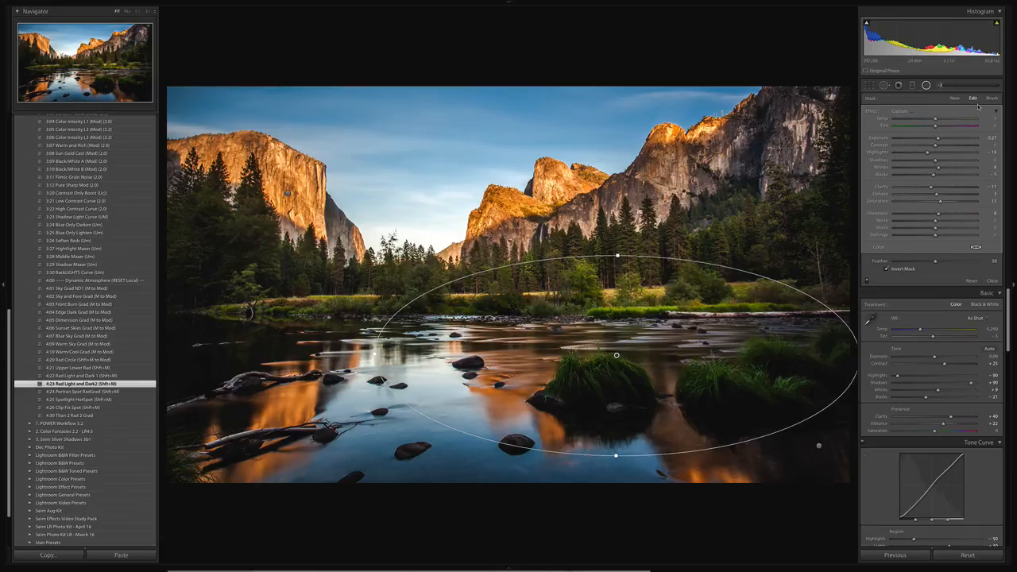
{"action": "key", "text": "shift+m"}
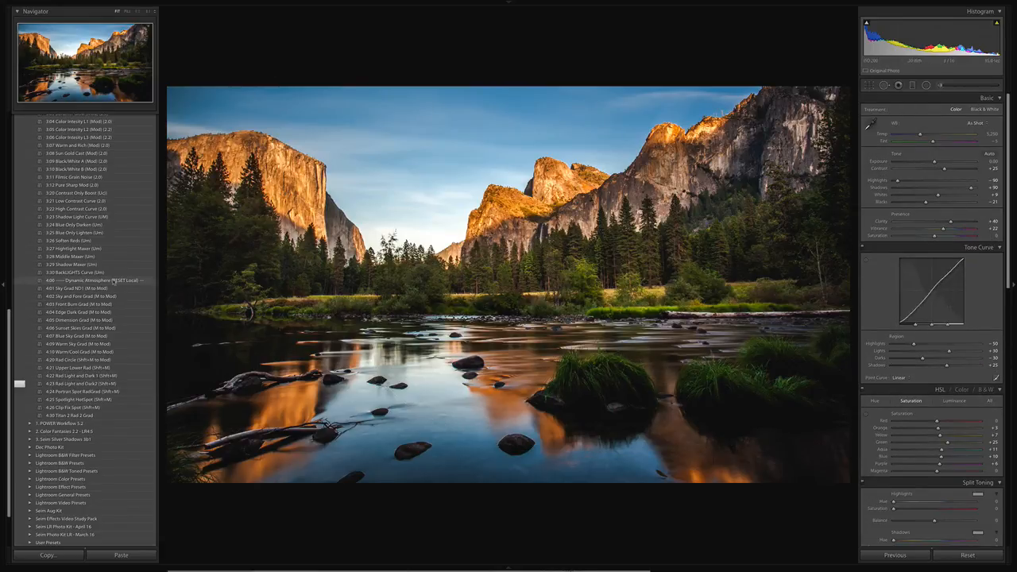
Compare the river valley photo without its edits using the 4:00 local reset and 3:00 UltraMIX reset presets, and undo both resets.
{"action": "scroll", "coordinate": [113, 281], "scroll_direction": "up", "scroll_amount": 4}
{"action": "left_click", "coordinate": [115, 374]}
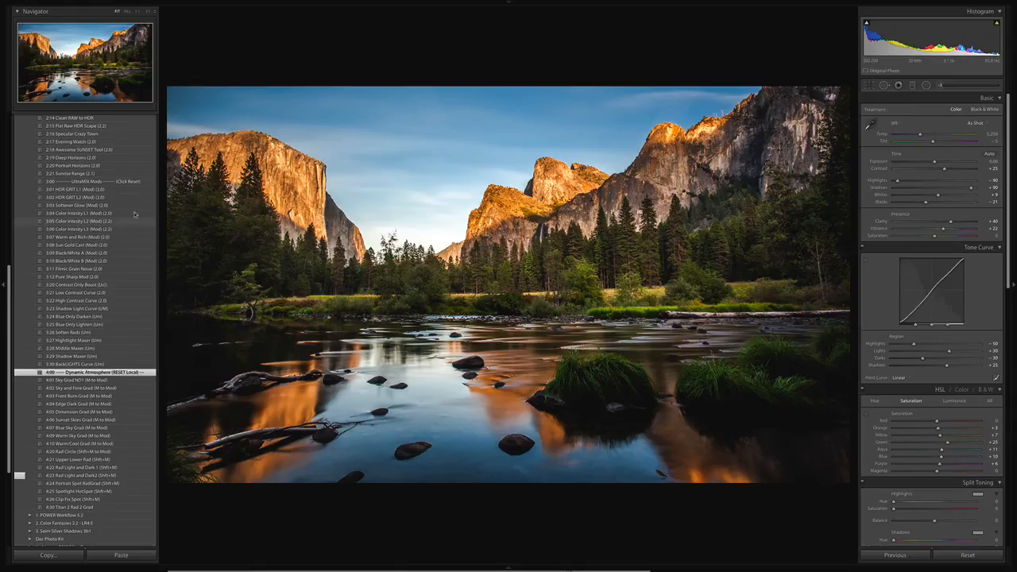
{"action": "left_click", "coordinate": [128, 182]}
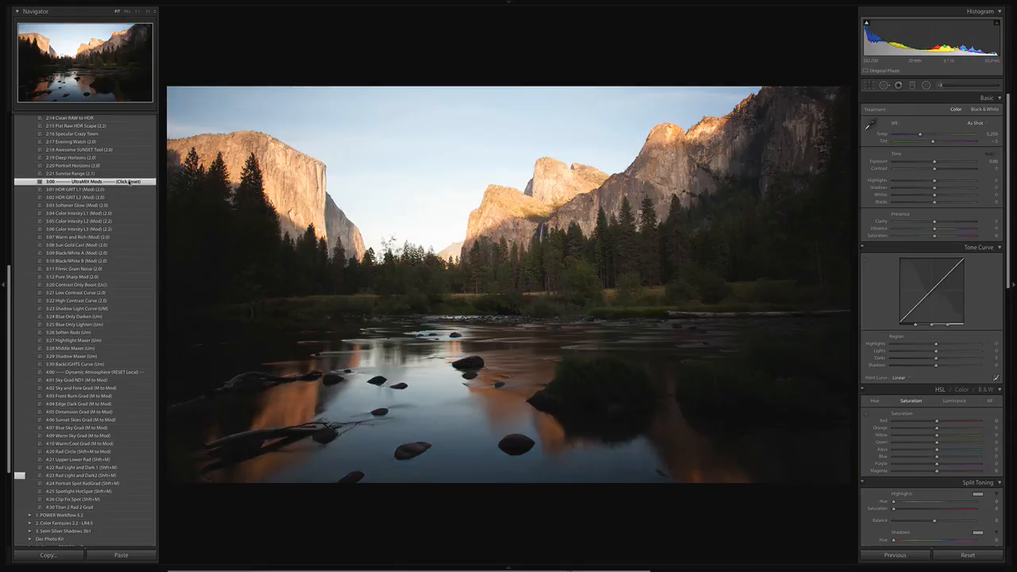
{"action": "key", "text": "ctrl+z"}
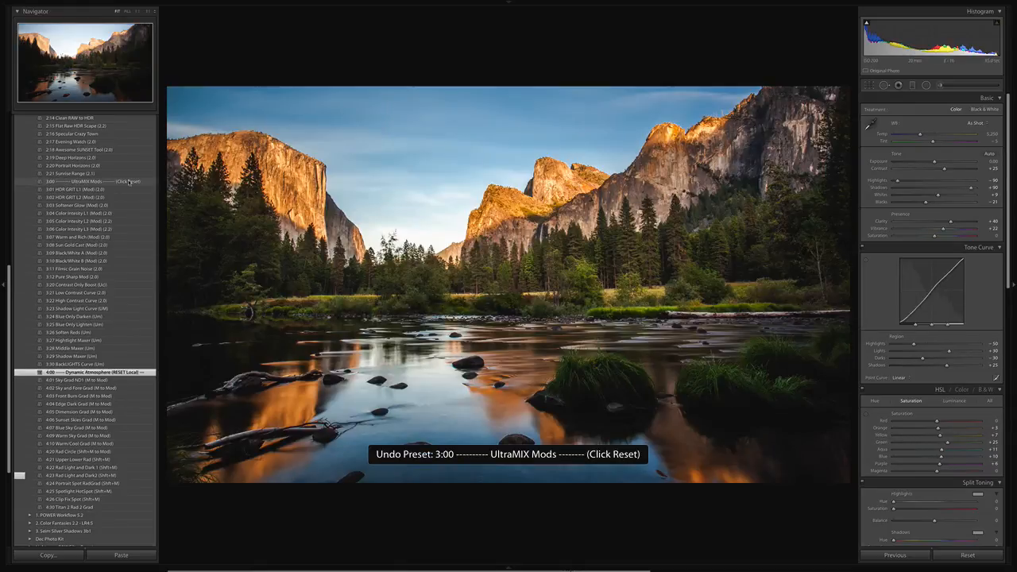
{"action": "key", "text": "ctrl+z"}
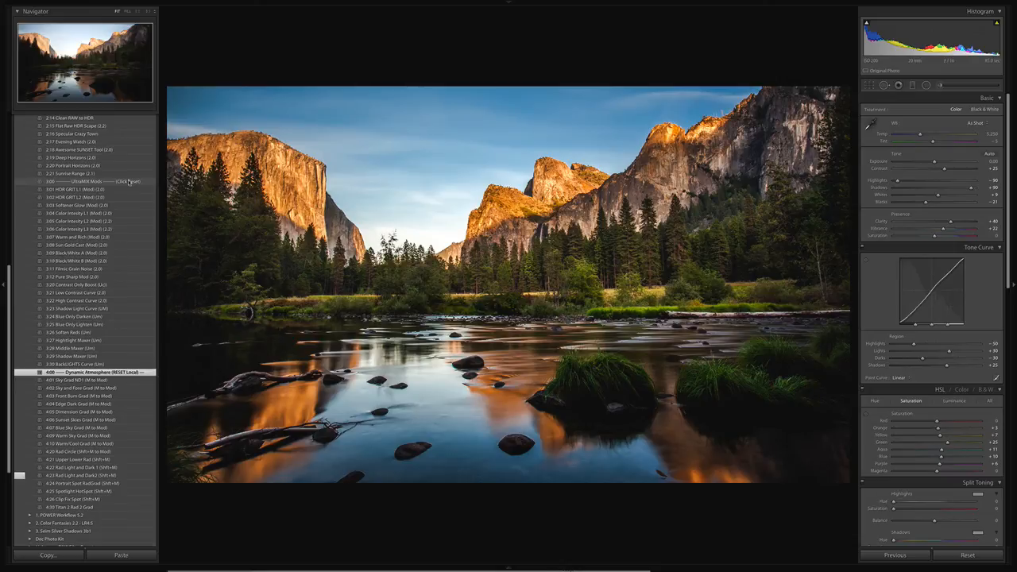
Leave the river valley photo and return to the photo grid.
{"action": "key", "text": "Right"}
{"action": "key", "text": "g"}
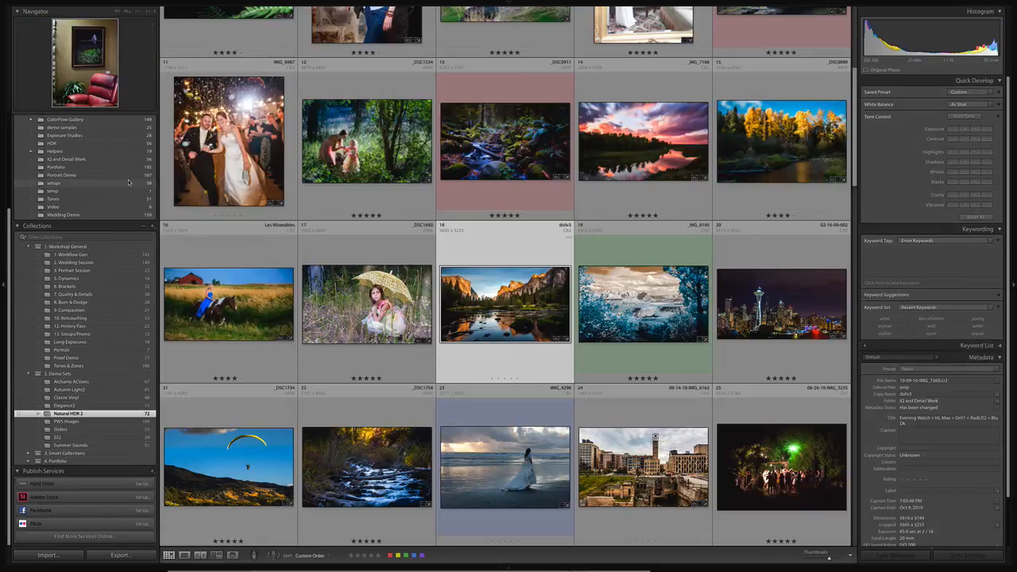